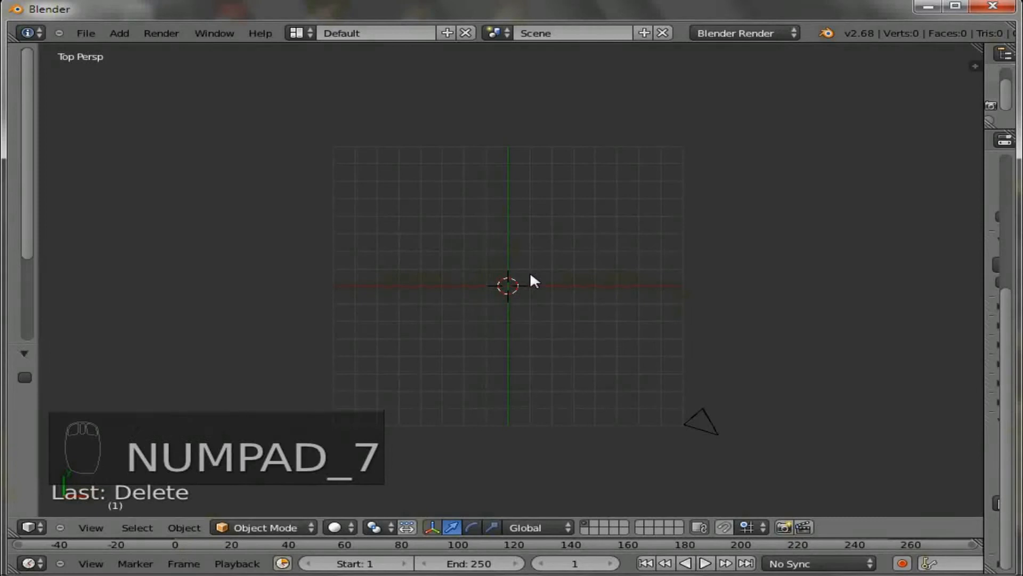
Step: Align the camera to the top orthographic view and add a text object at the origin
scroll(523, 273, up, 3)
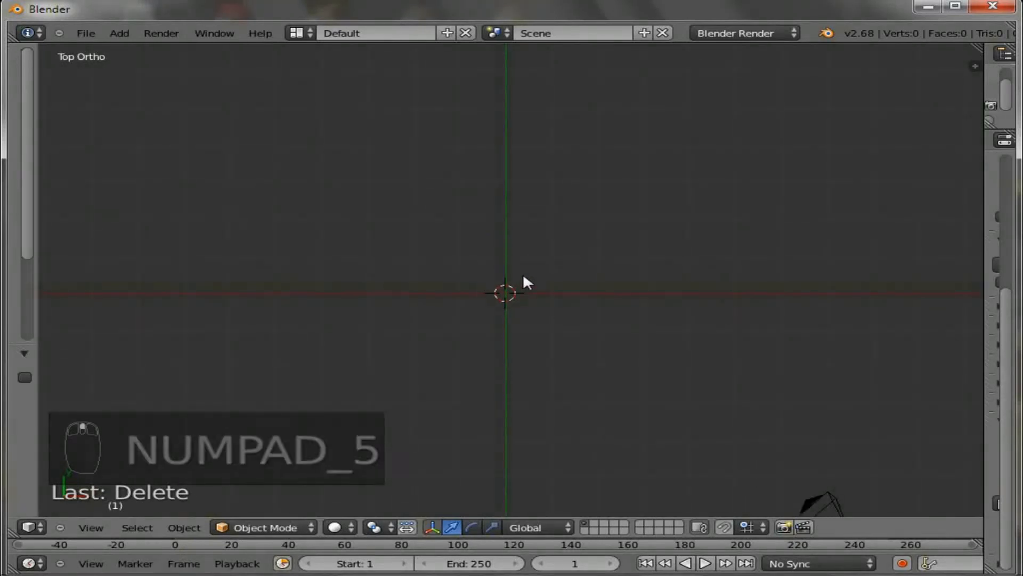
key(ctrl+alt+KP_0)
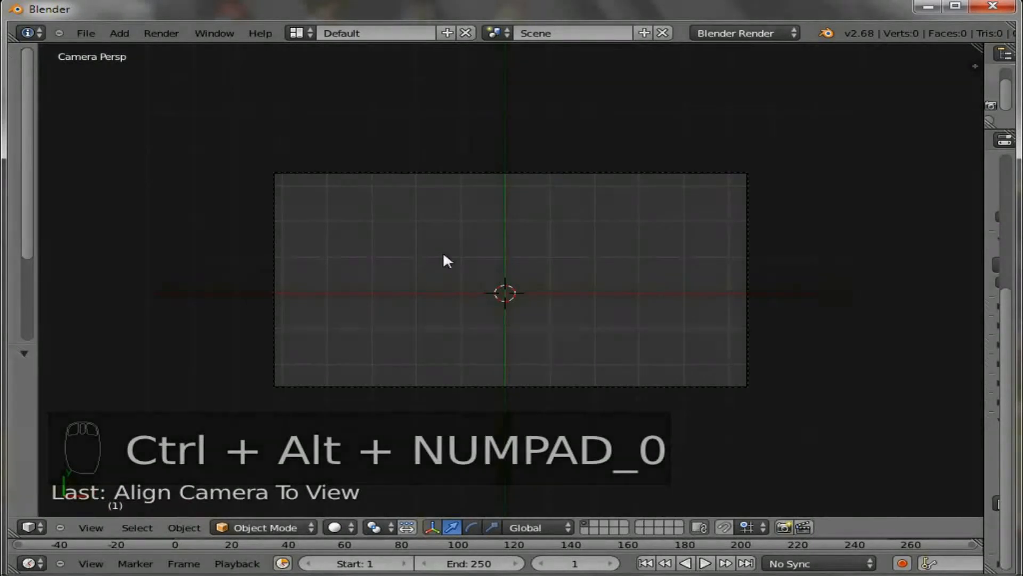
click(122, 31)
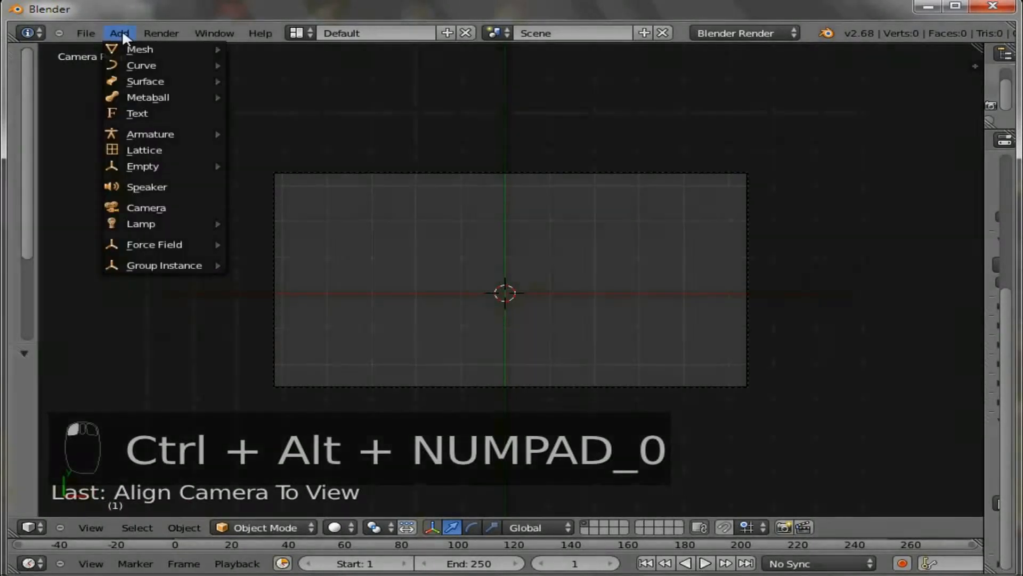
click(128, 113)
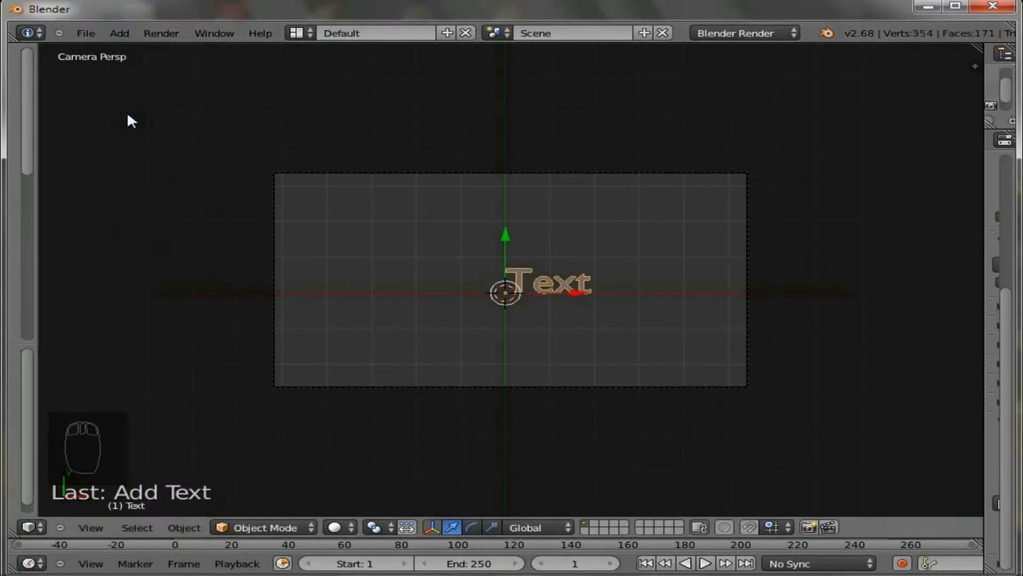
scroll(411, 313, up, 2)
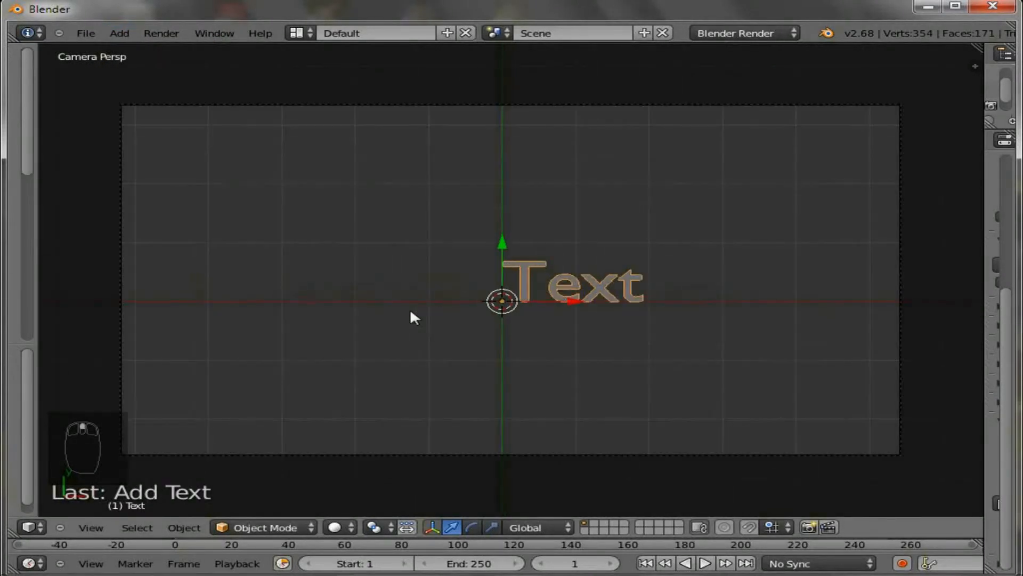
Step: Replace the text object's default content with the capital letters of the alphabet, A to Z
key(Tab)
key(BackSpace)
key(BackSpace)
key(BackSpace)
key(BackSpace)
key(BackSpace)
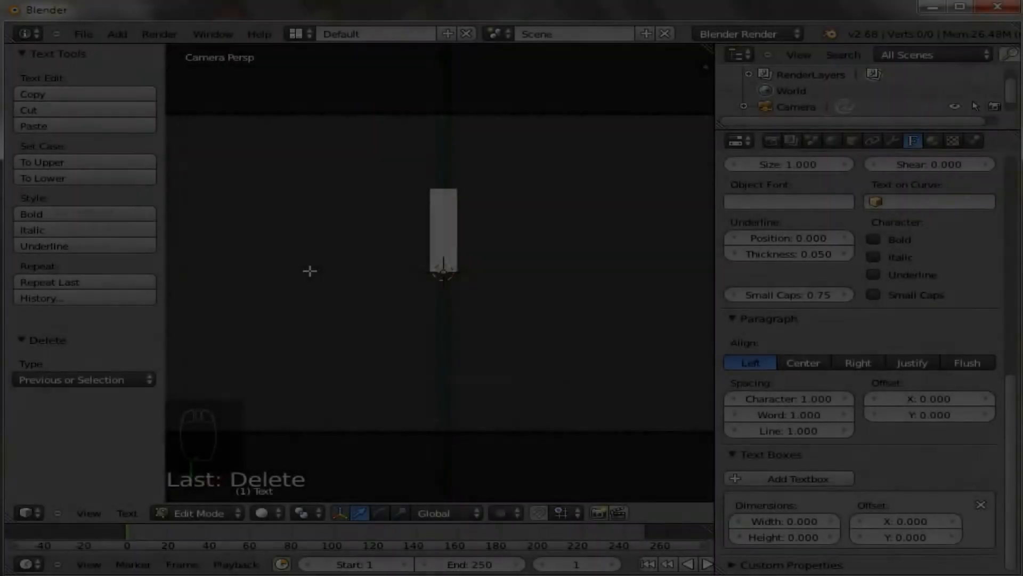
text(ABC)
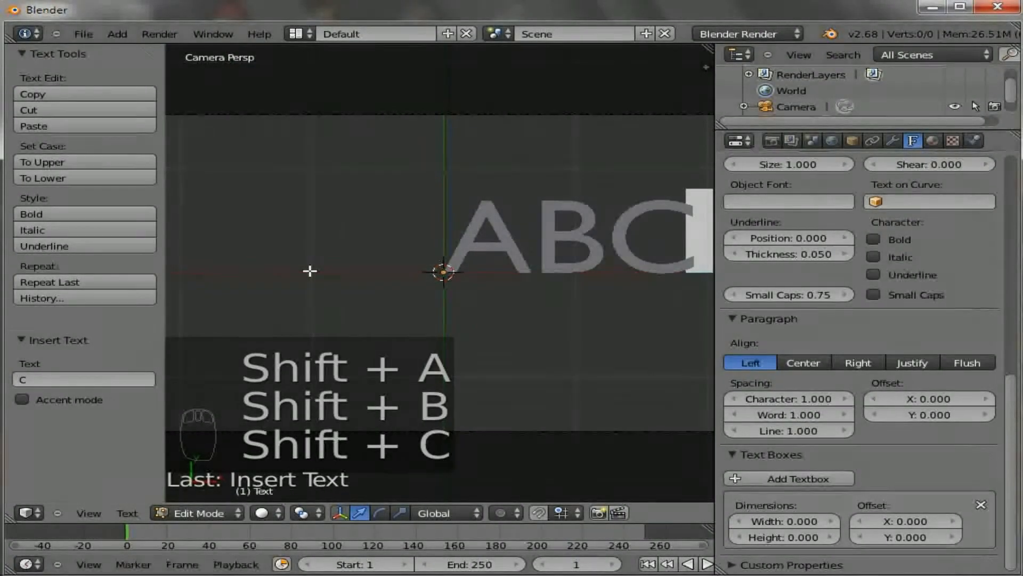
text(DEFGH)
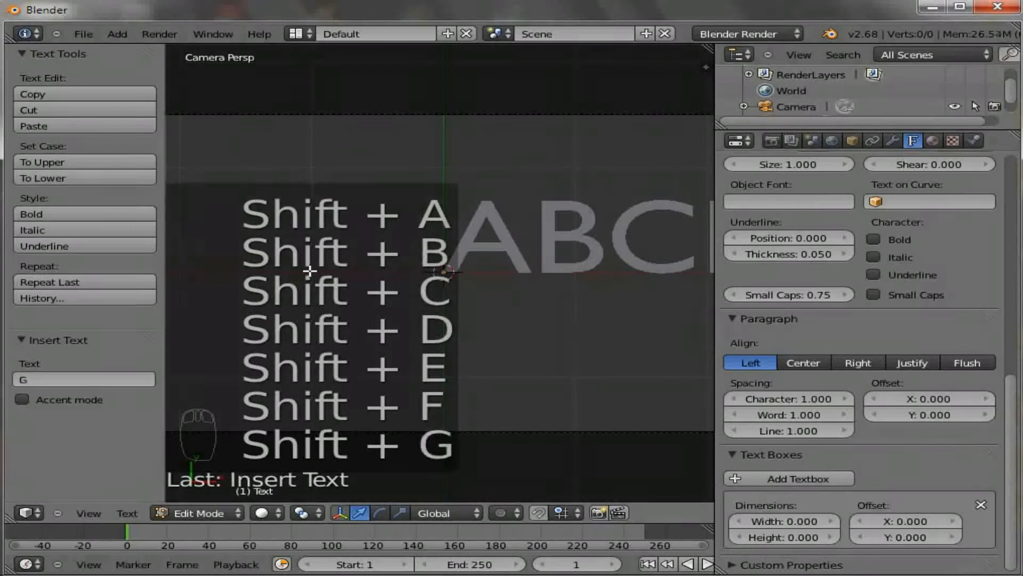
text(IJKLM)
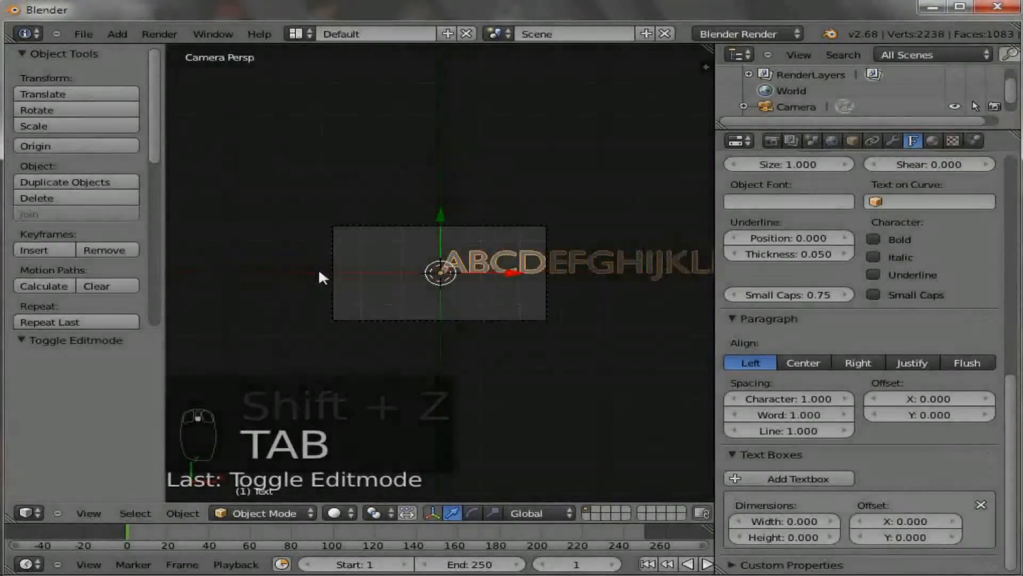
Step: Set the text's character spacing to 3
middle_drag(398, 274, 481, 259)
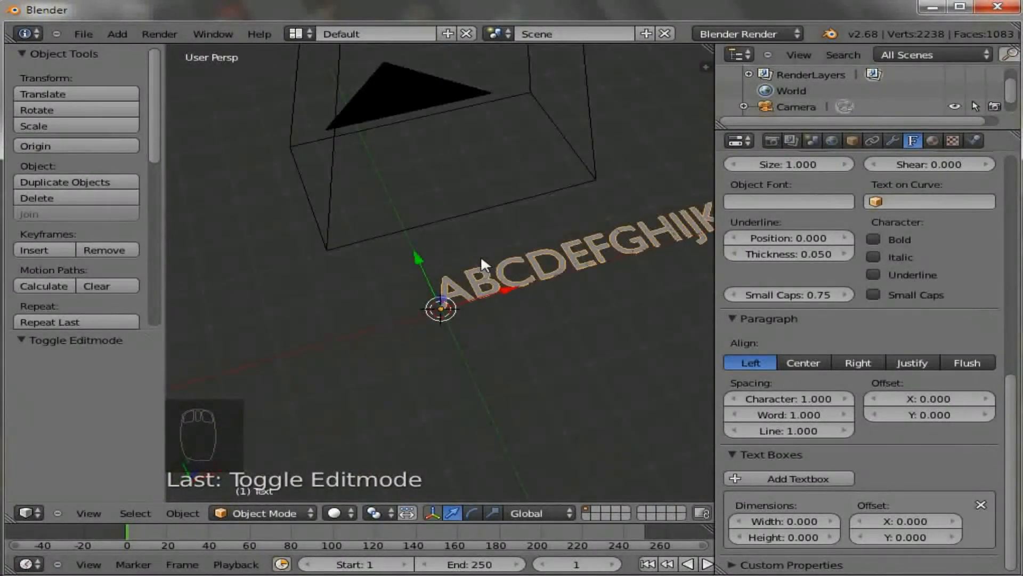
key(KP_7)
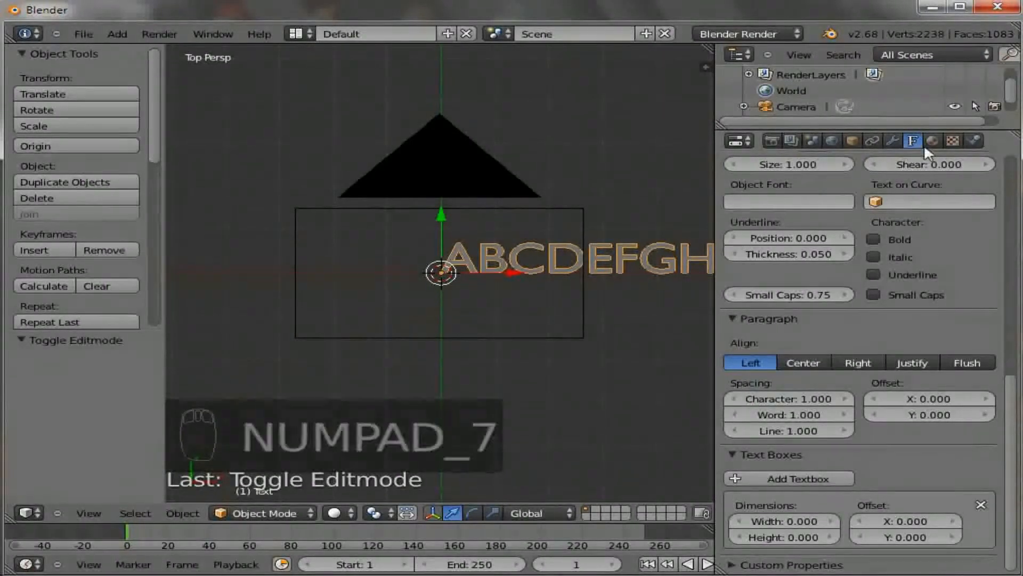
scroll(787, 348, up, 4)
scroll(787, 349, down, 3)
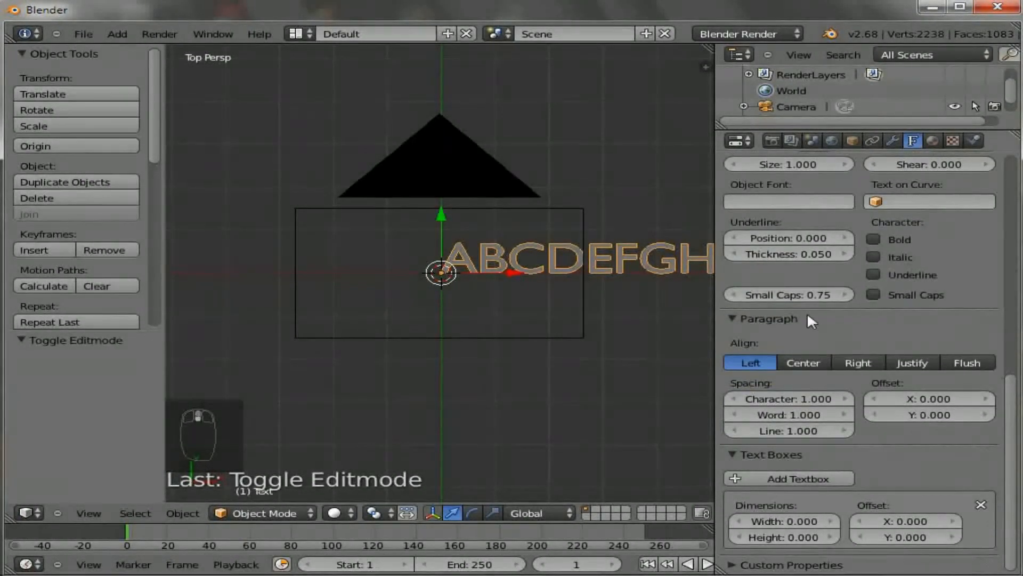
click(812, 400)
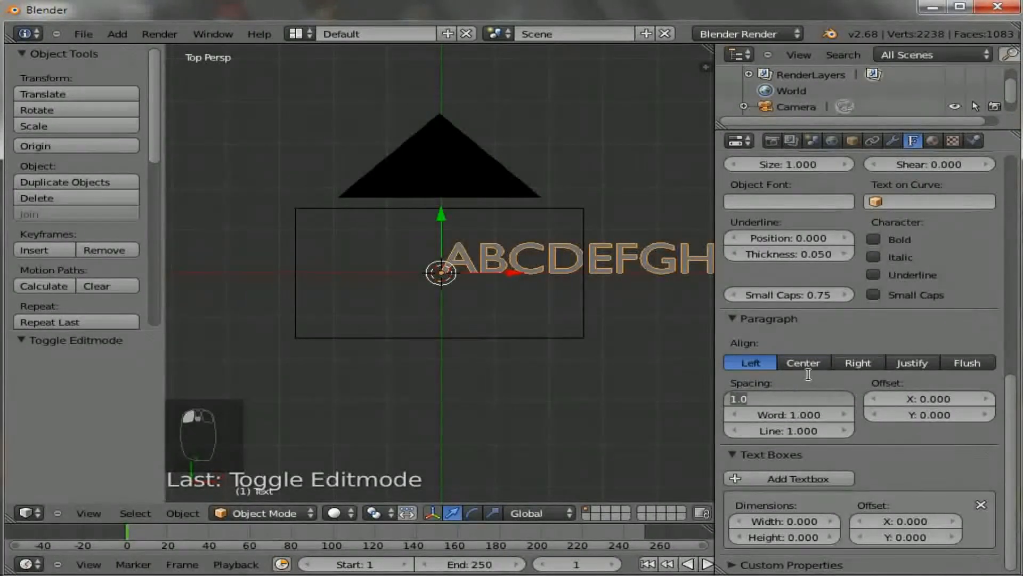
text(3)
key(Return)
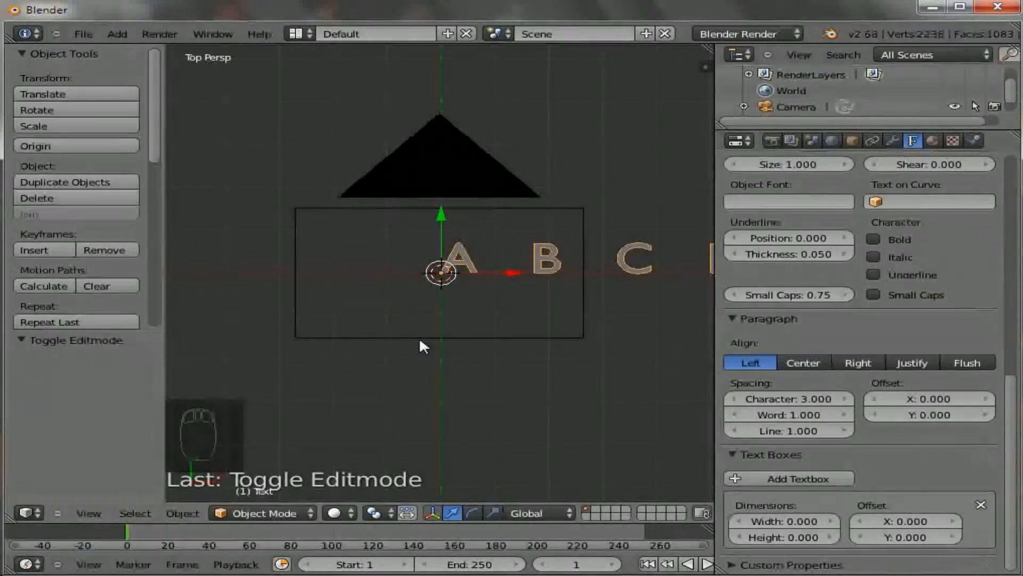
Step: Move the camera along X by about 9.24 and another 5.32 units, bringing it over the letter J
key(KP_0)
scroll(378, 321, up, 4)
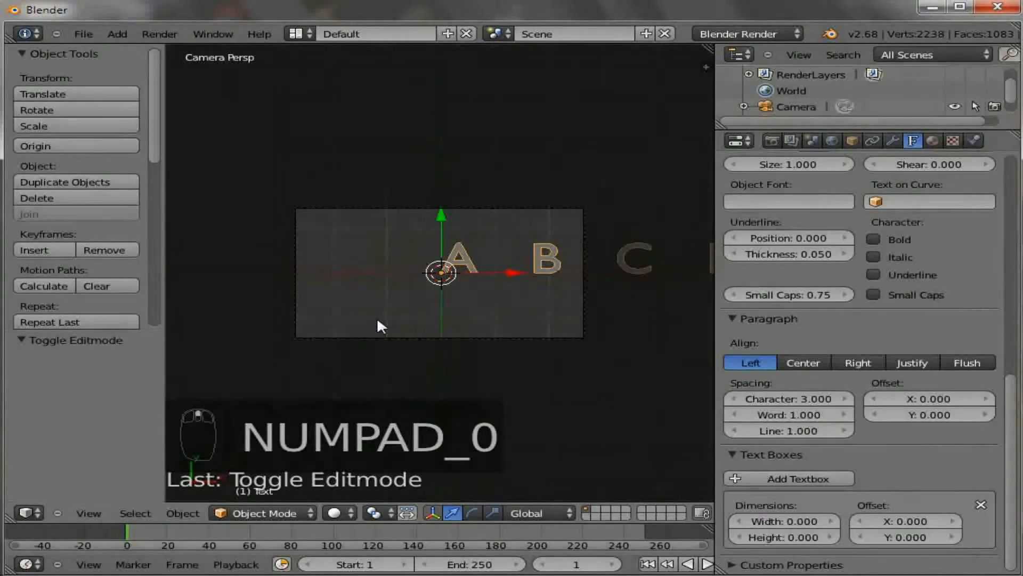
scroll(376, 317, up, 1)
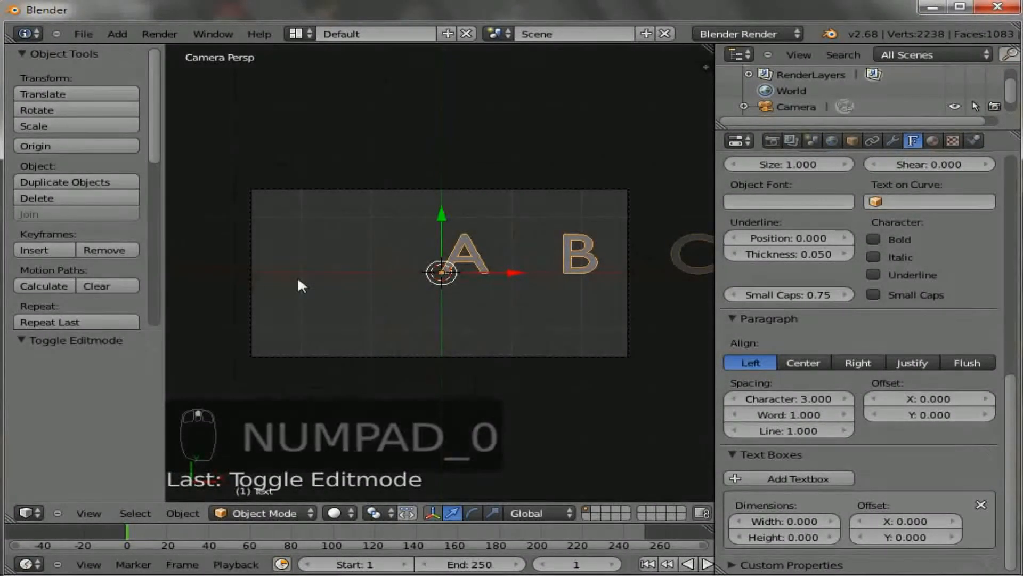
right_click(251, 281)
key(g)
key(x)
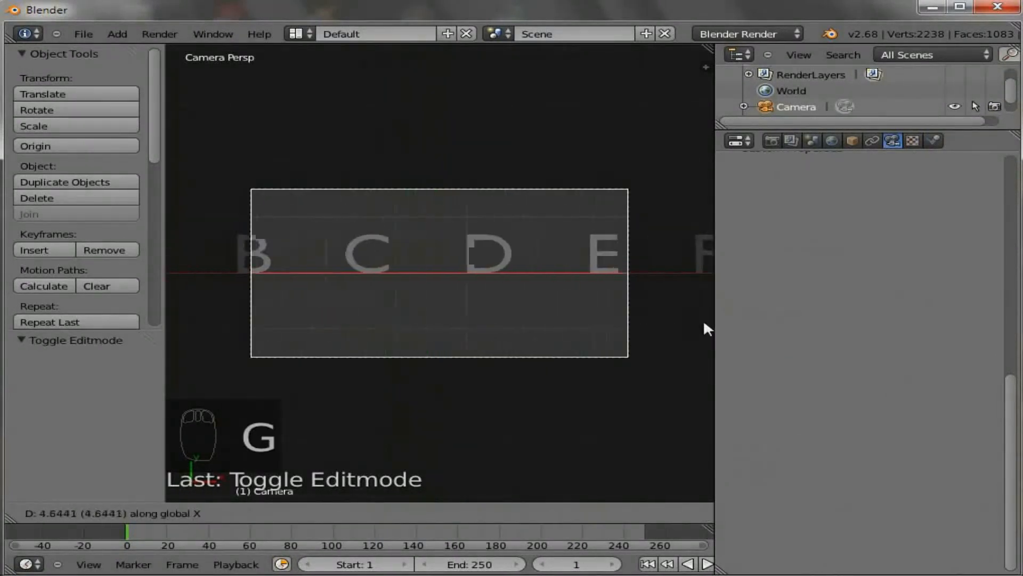
click(930, 345)
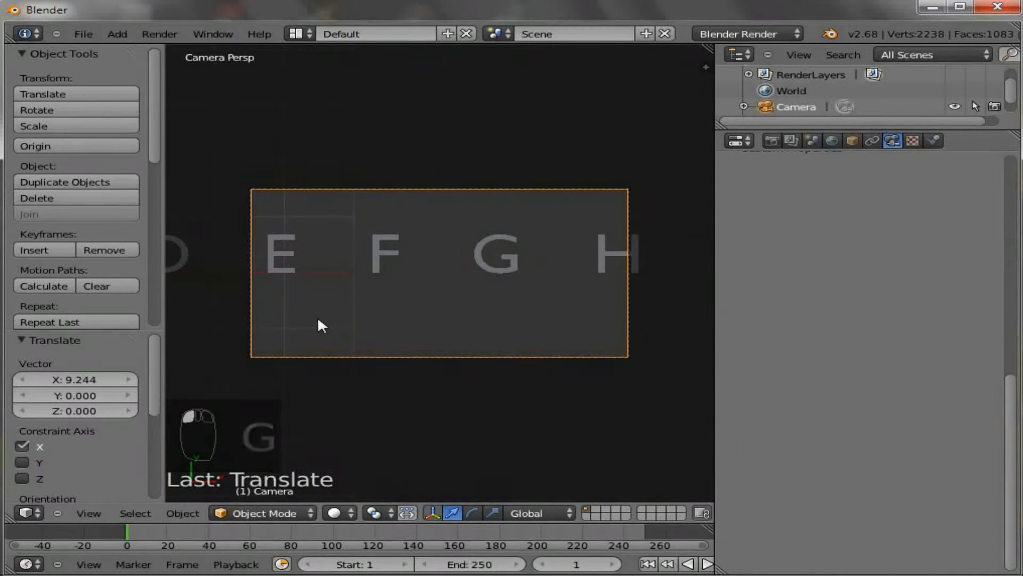
key(g)
key(x)
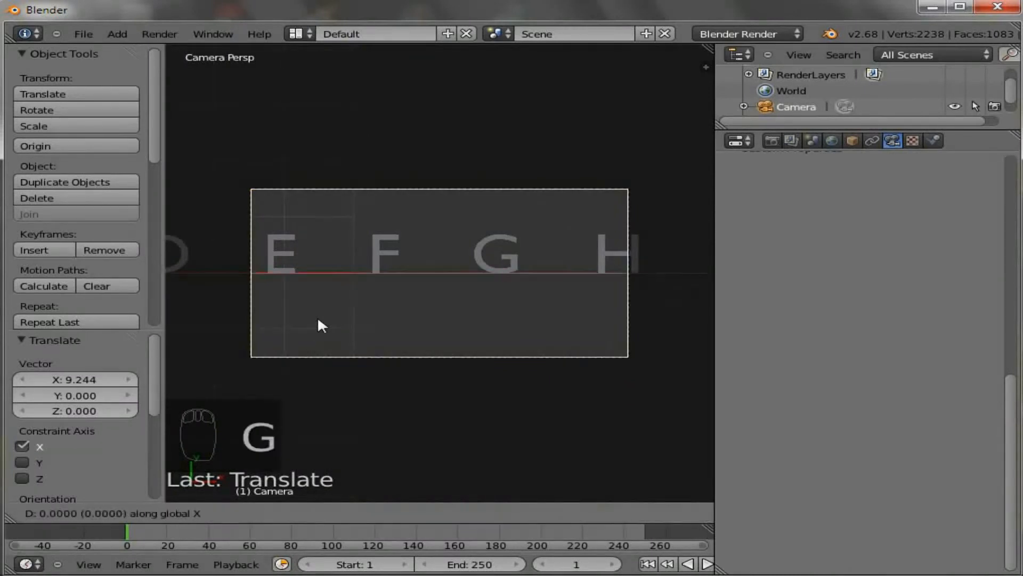
click(683, 347)
Step: Move the camera about 3.11 units closer to the text along its local Z and shift it about 0.18 along Y
key(g)
key(z)
key(z)
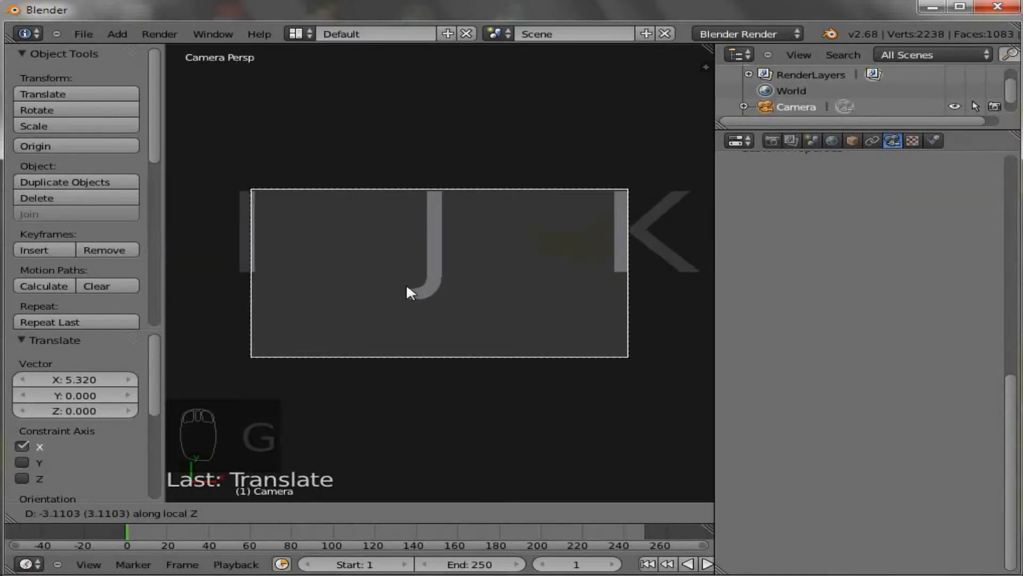
click(406, 283)
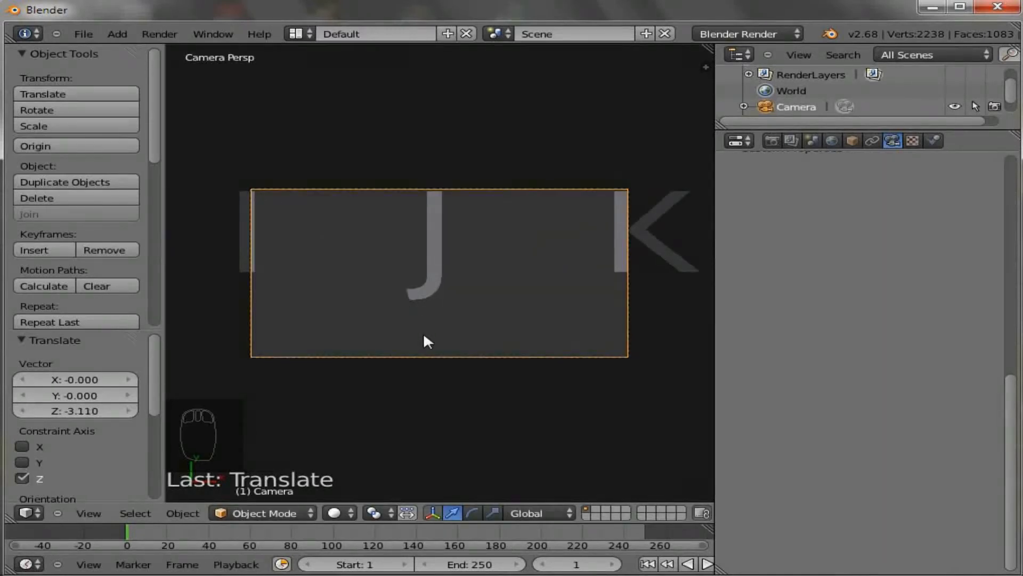
key(g)
key(y)
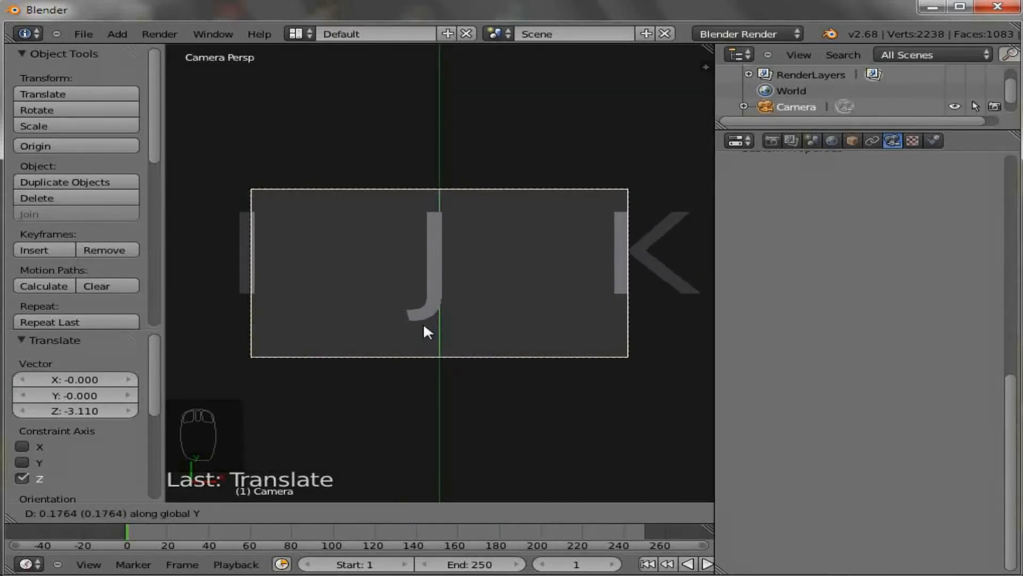
click(424, 326)
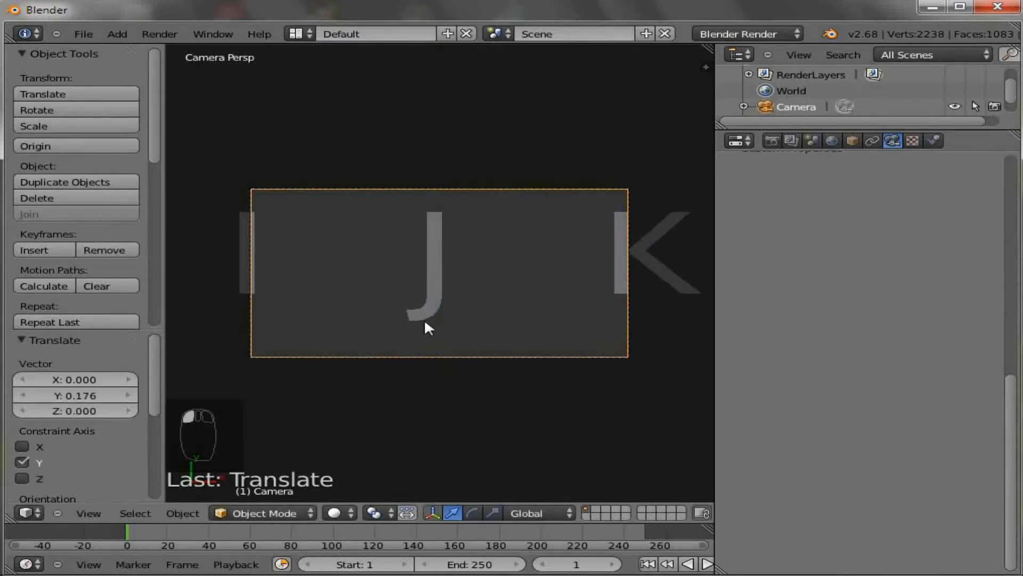
Step: Fine-tune the framing of the J by moving the camera about -0.5 along local Z, 0.03 along Y and -0.06 along X
key(g)
key(z)
key(z)
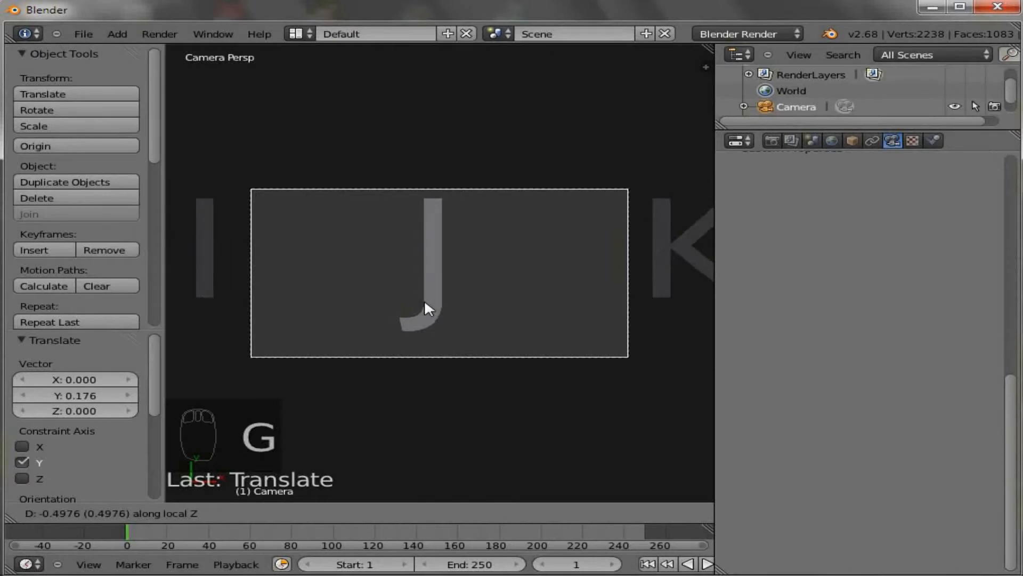
click(424, 302)
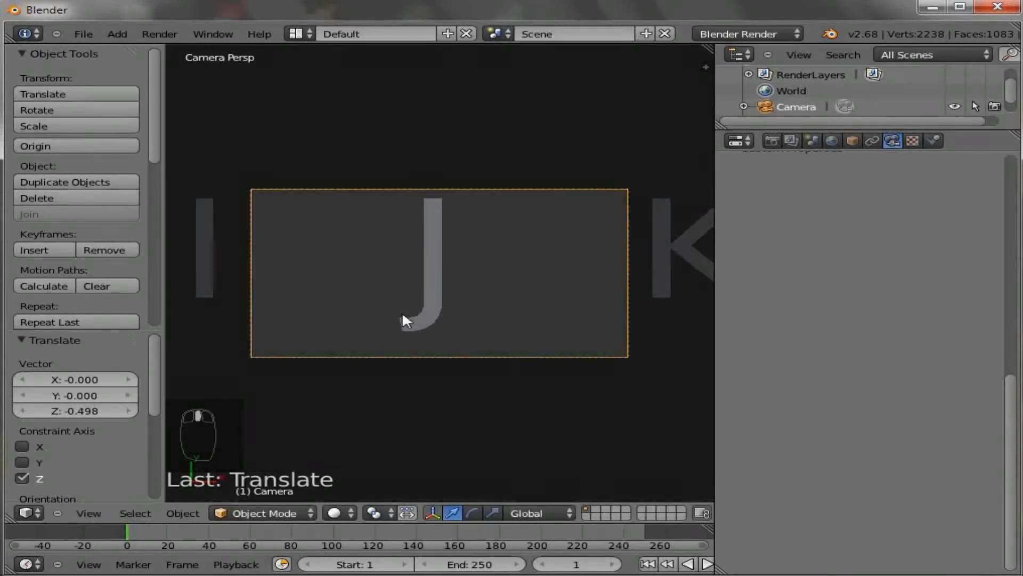
key(g)
key(y)
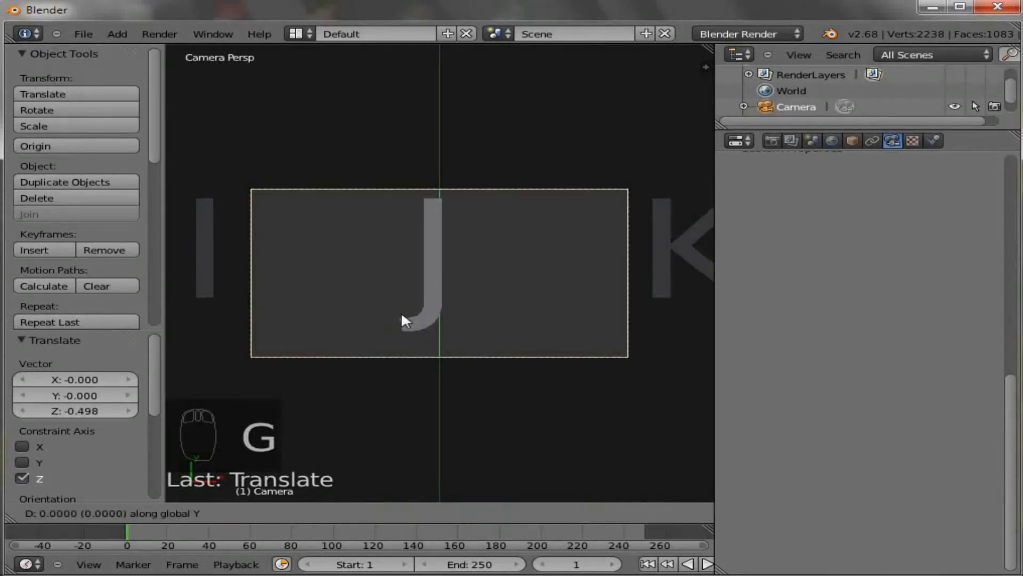
click(401, 309)
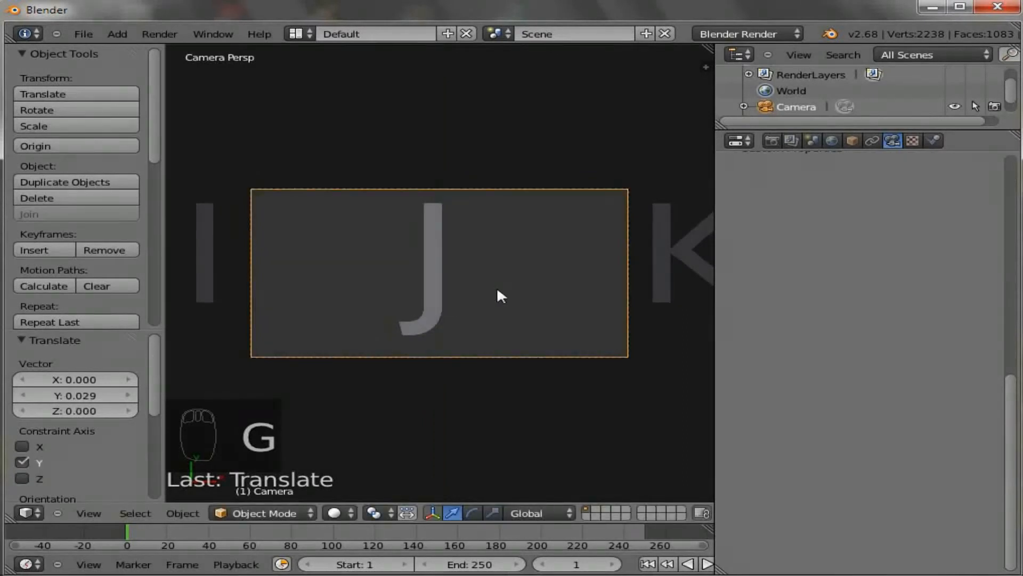
key(g)
key(x)
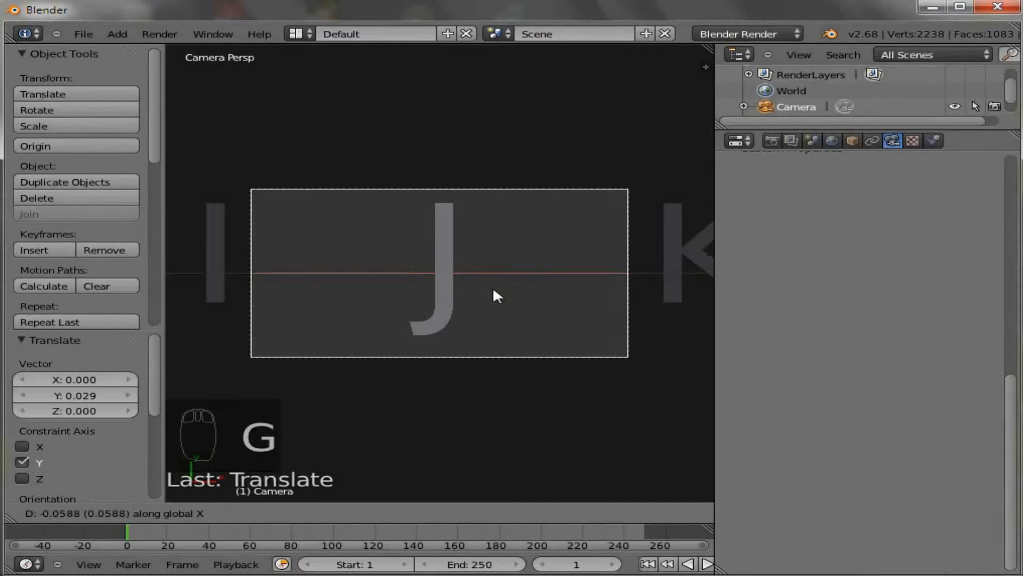
click(493, 290)
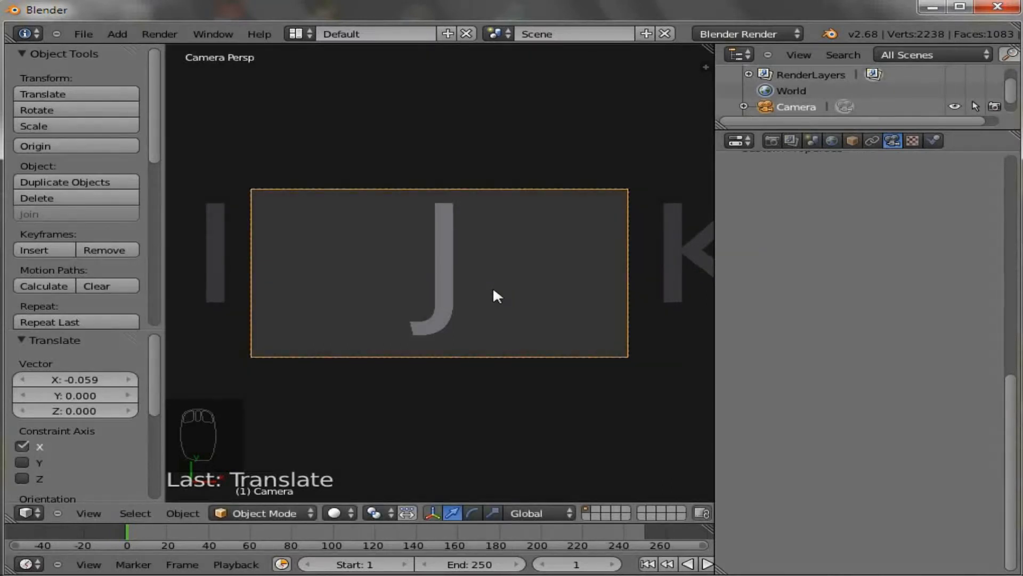
Step: Move the camera about -14.15 units along X so it frames the letter A
scroll(493, 291, down, 3)
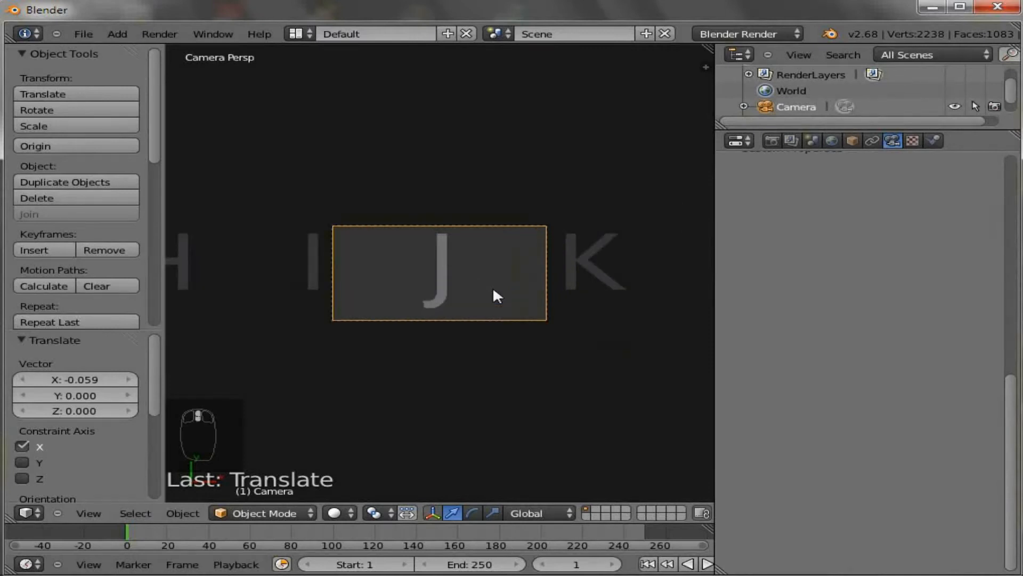
scroll(493, 291, down, 4)
key(g)
key(x)
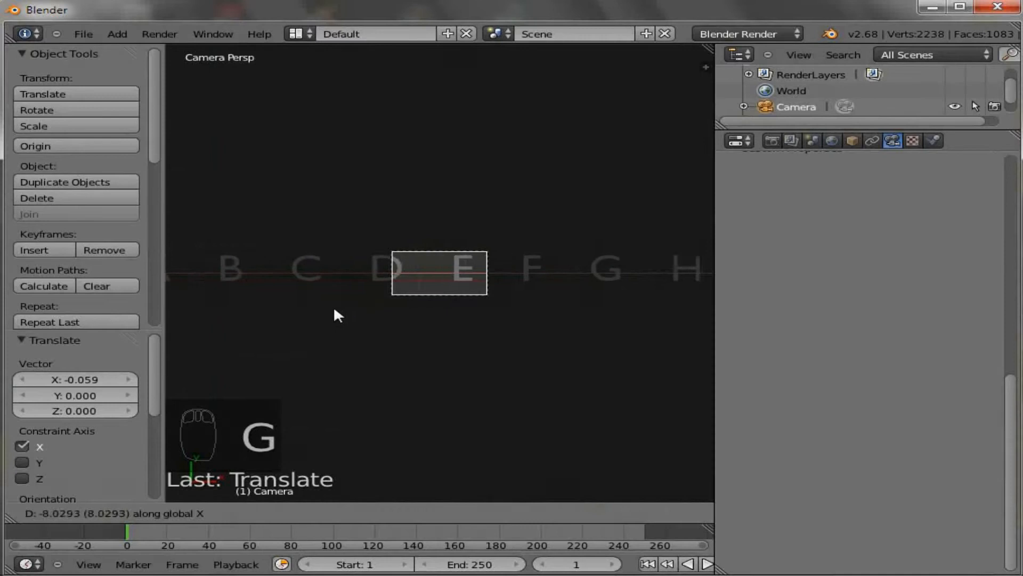
click(245, 309)
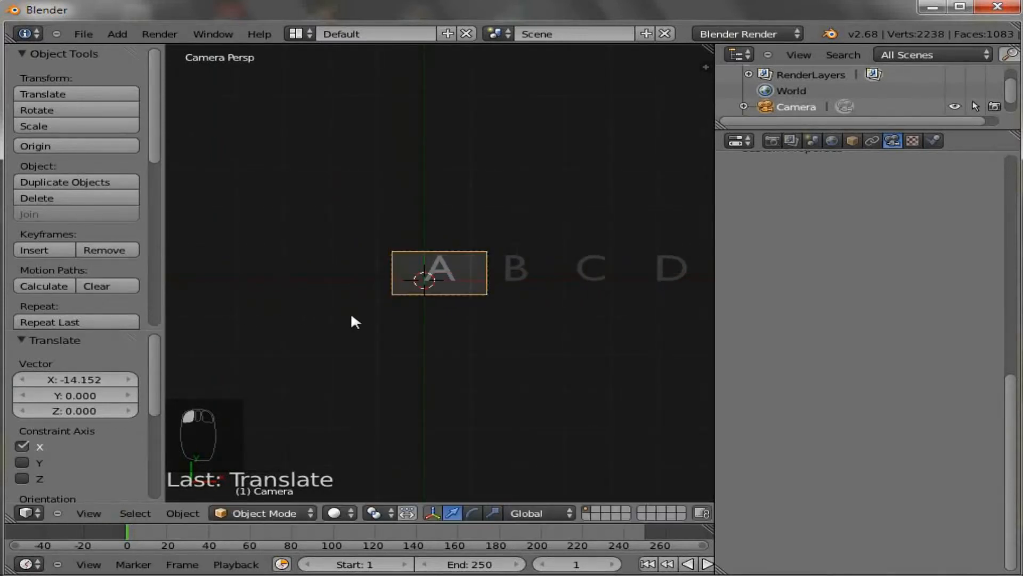
Step: Insert a Location keyframe for the camera at frame 1, with the letter A in frame
key(Home)
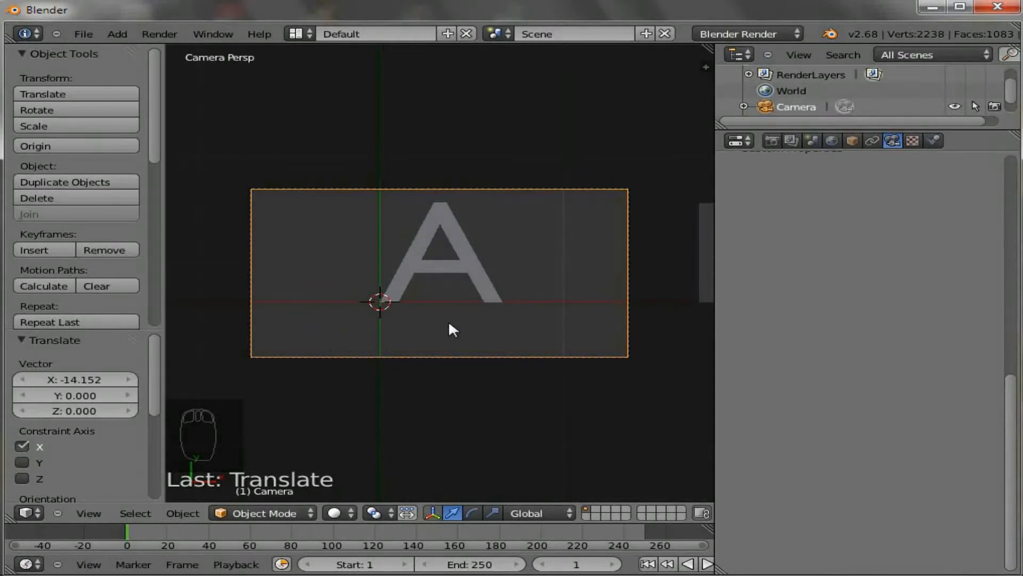
key(i)
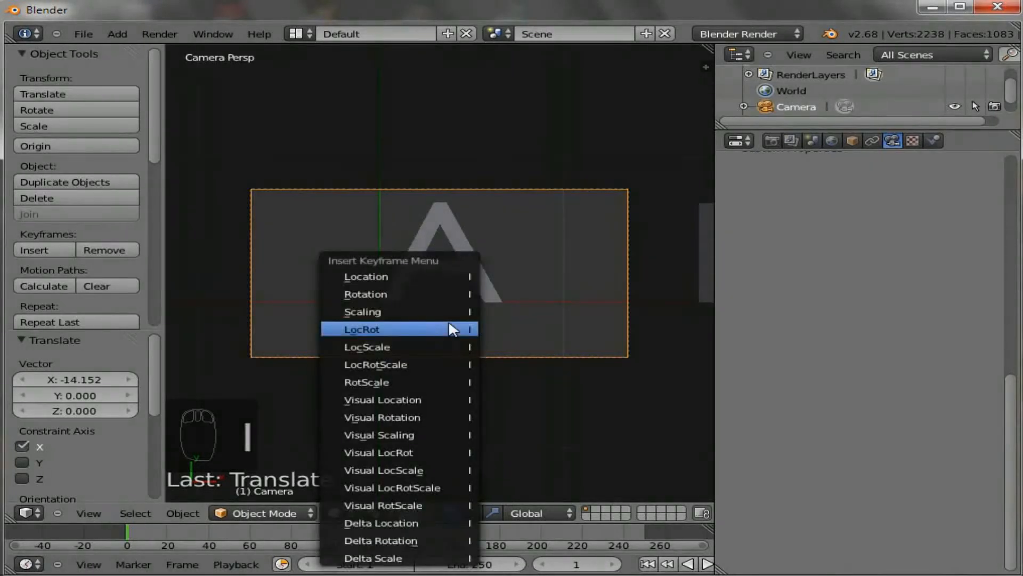
click(432, 278)
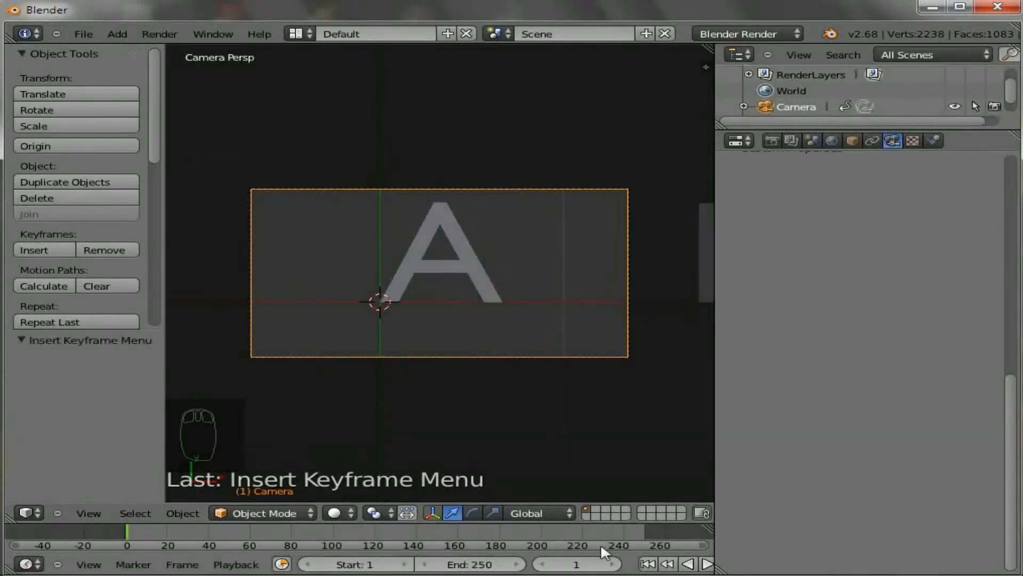
Step: At frame 2, move the camera about 1.66 units along X to frame the letter B and insert a Location keyframe
click(612, 564)
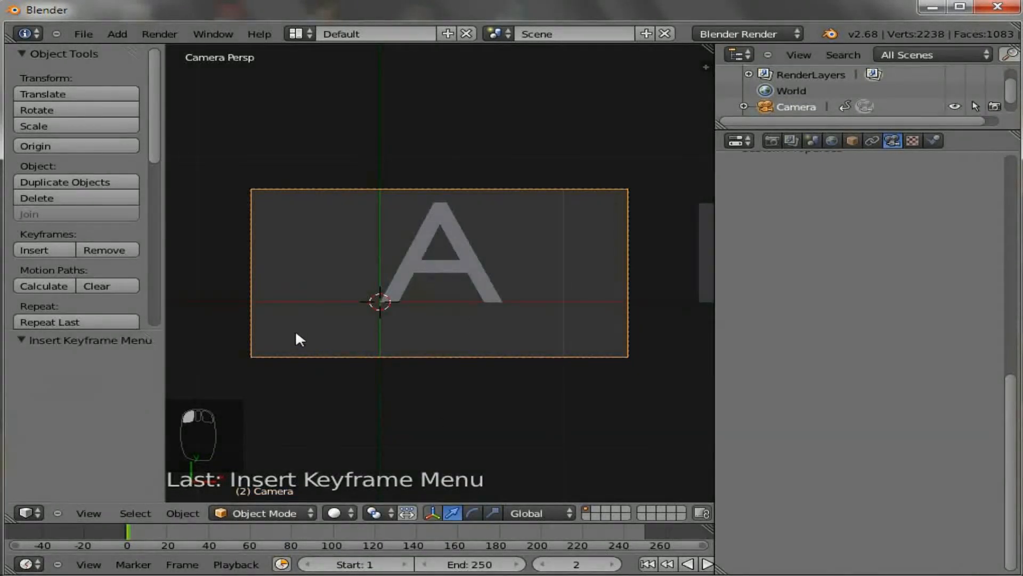
key(g)
key(x)
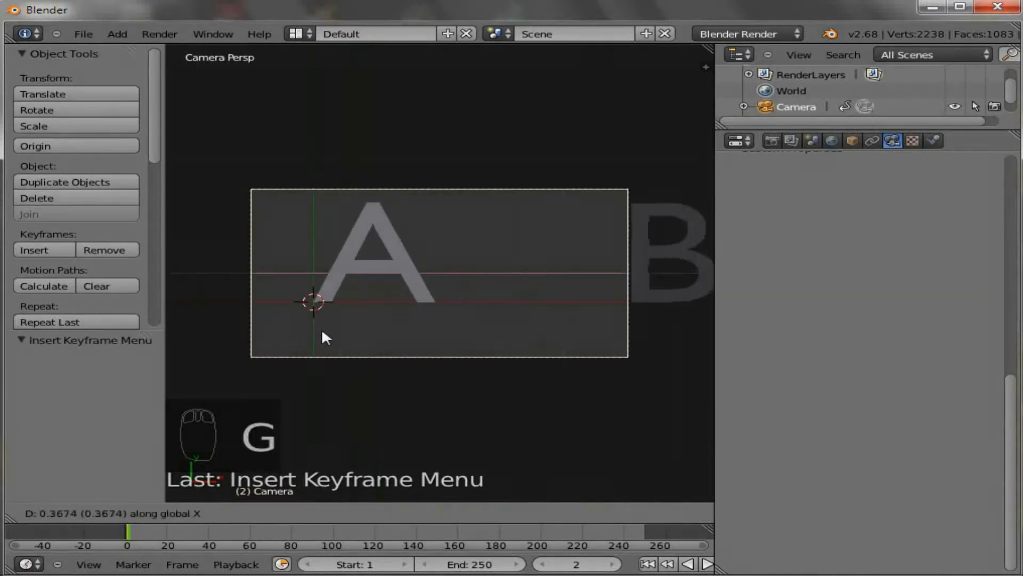
click(409, 326)
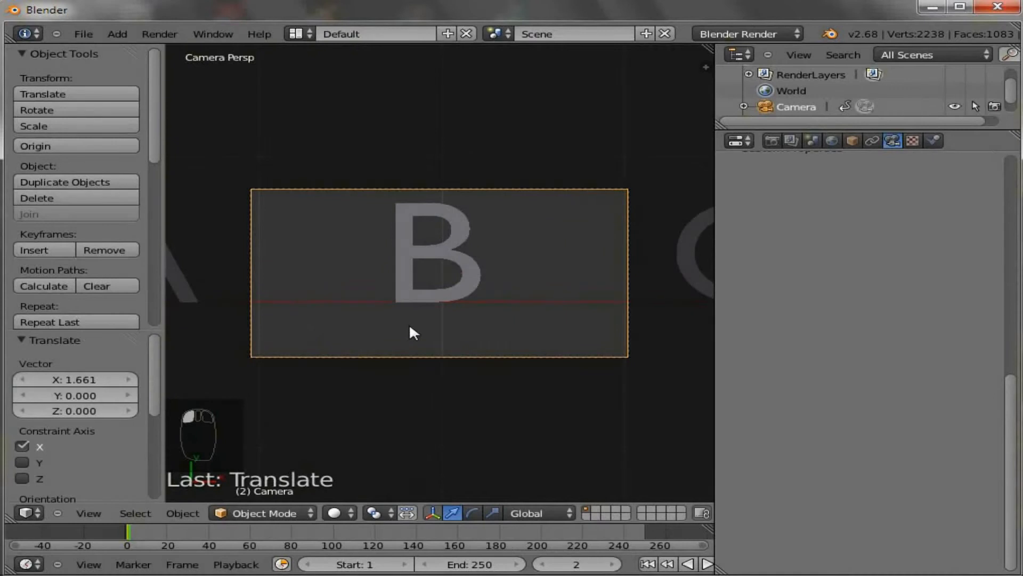
key(i)
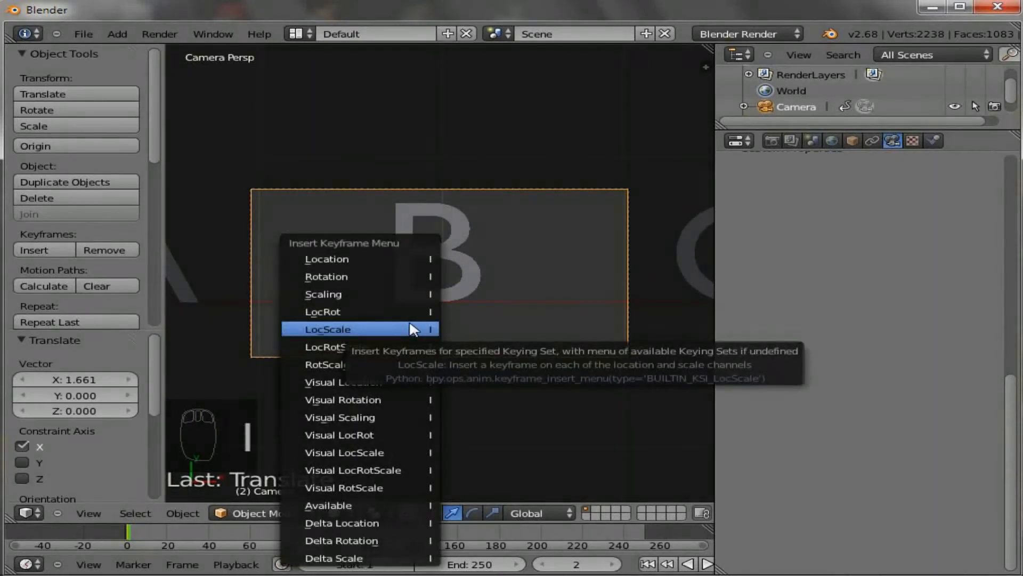
click(389, 259)
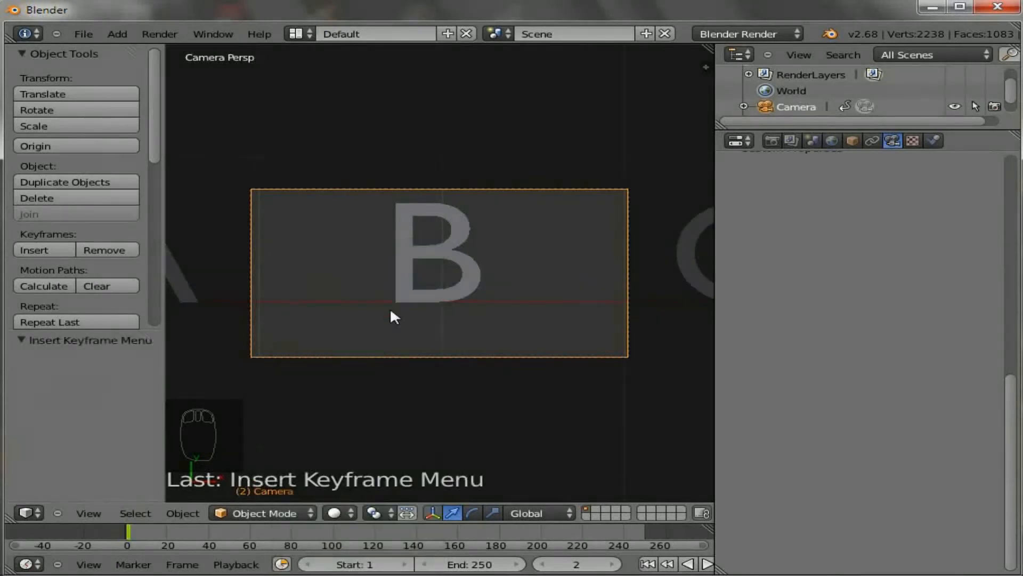
Step: At frame 3, move the camera about 1.63 units along X to frame the letter C and insert a Location keyframe
click(611, 564)
key(g)
key(x)
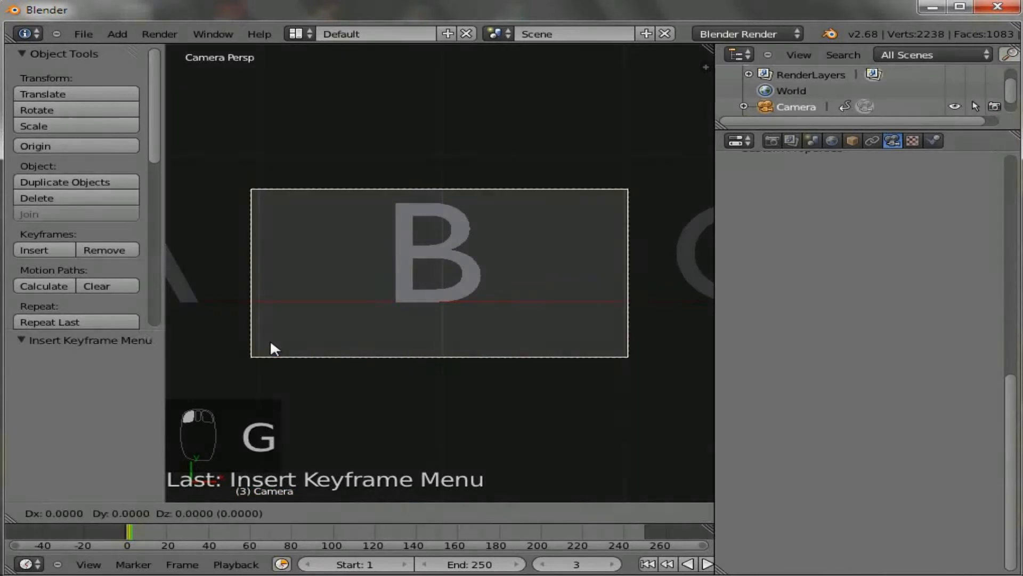
click(383, 334)
key(i)
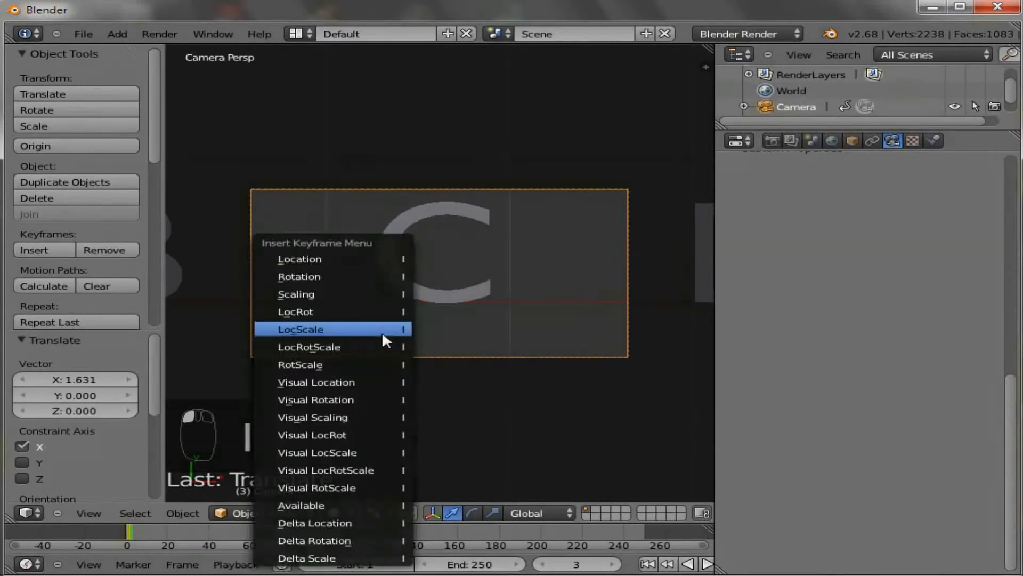
click(371, 258)
Step: At frame 4, move the camera about 1.65 units along X to frame the letter D and insert a Location keyframe
click(612, 564)
key(g)
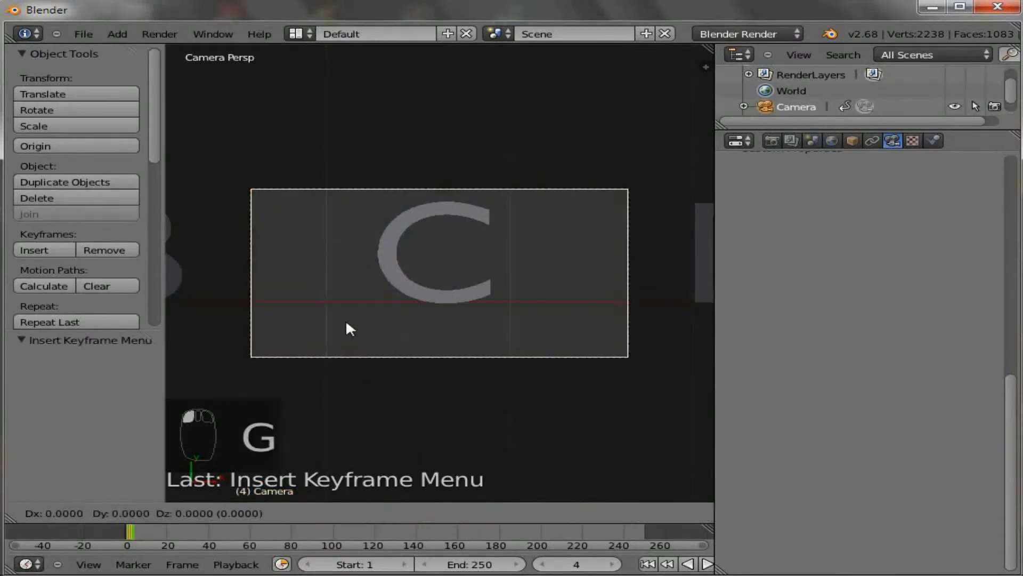
key(x)
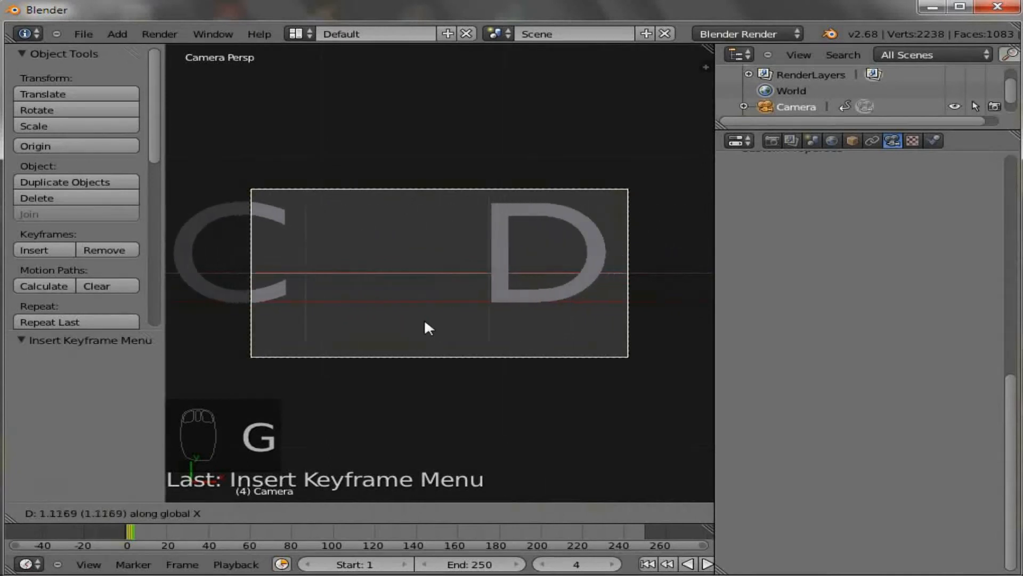
click(459, 322)
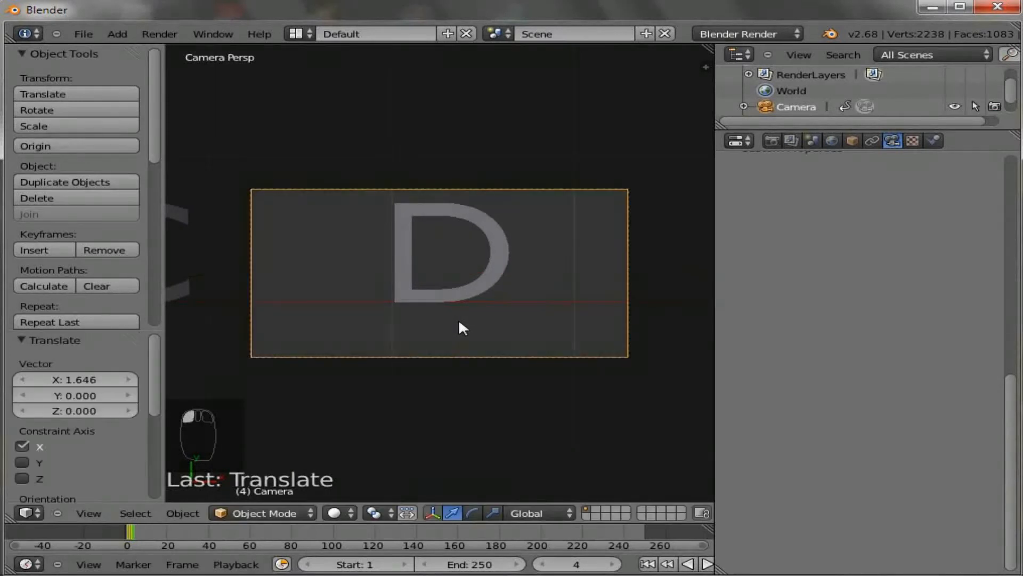
key(i)
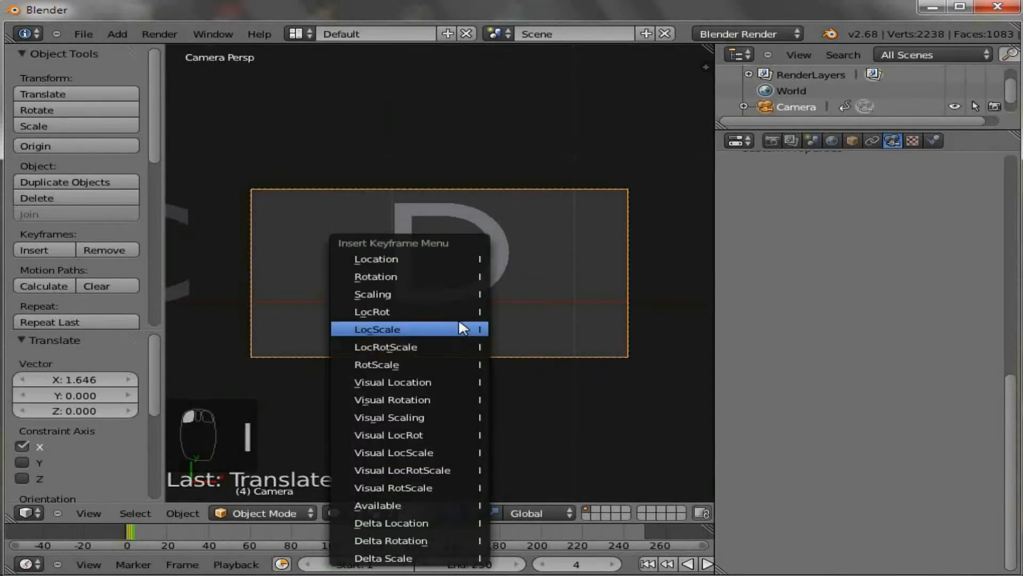
click(429, 258)
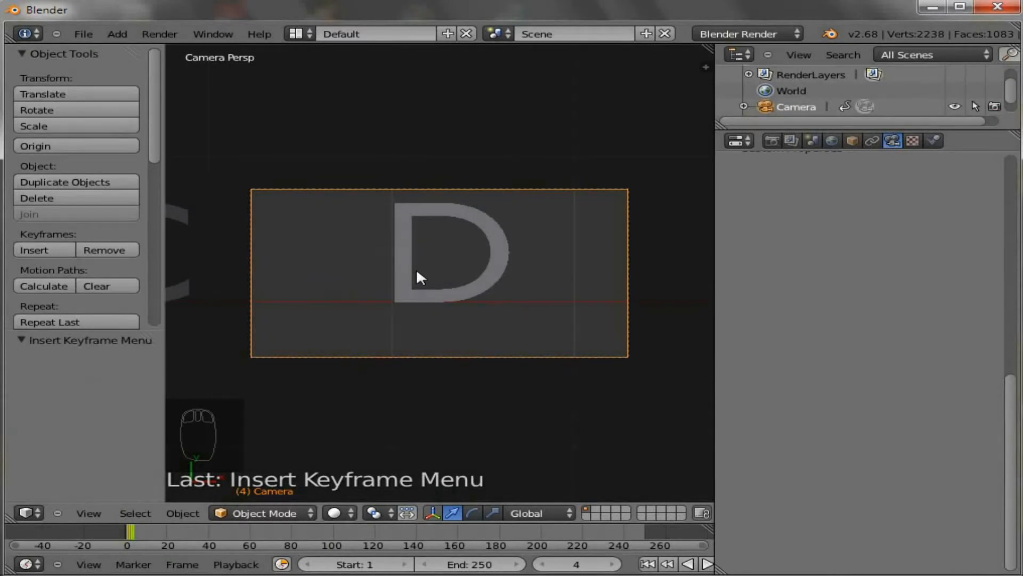
Step: At frame 26, move the camera about 1.62 units along X to frame the letter Z and insert a Location keyframe
click(612, 564)
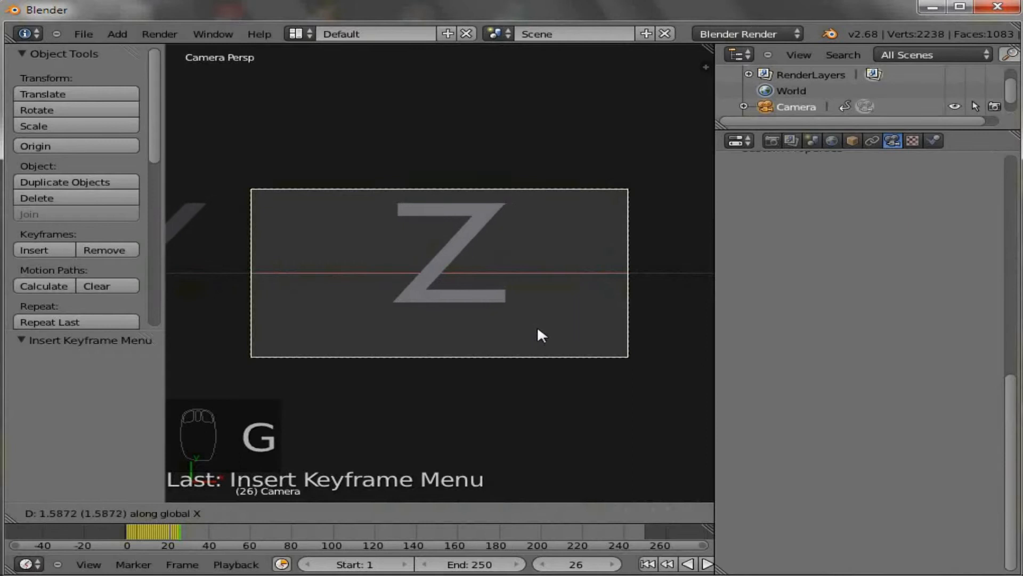
click(540, 329)
key(i)
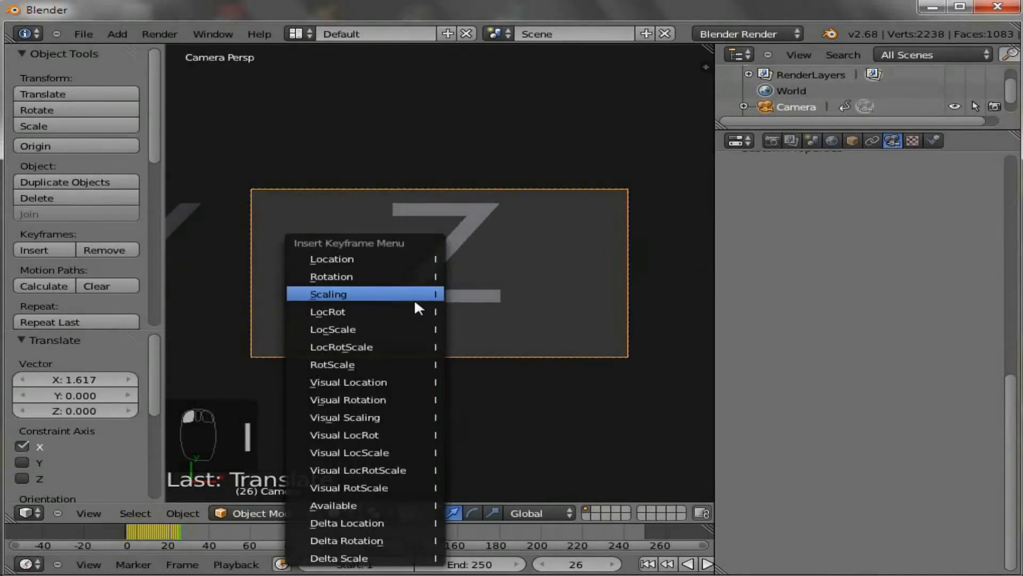
click(395, 253)
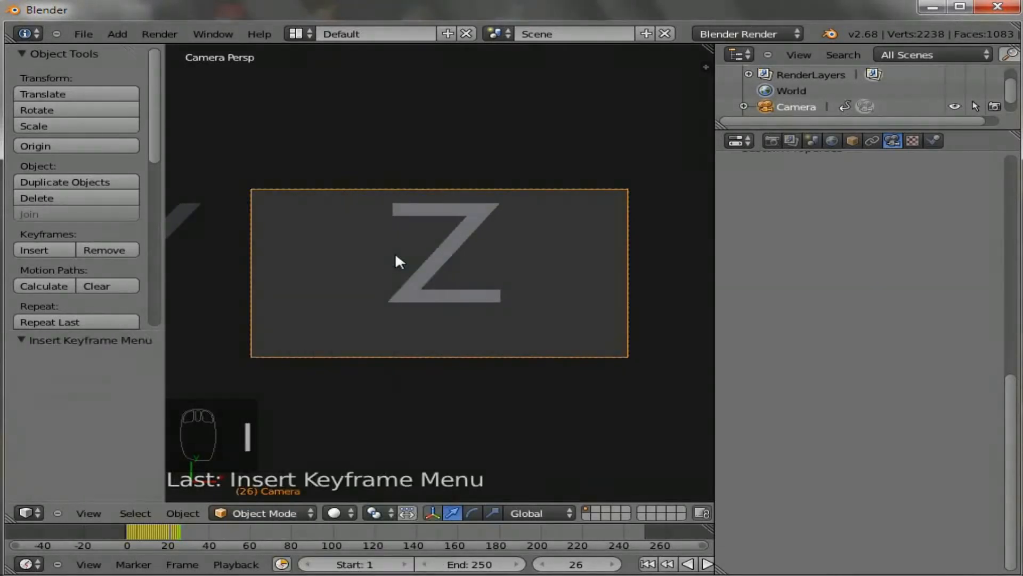
Step: Step backward one frame at a time from frame 26 to frame 1 to check the letter framed by each camera keyframe
click(543, 563)
click(542, 564)
click(542, 565)
click(543, 565)
click(543, 565)
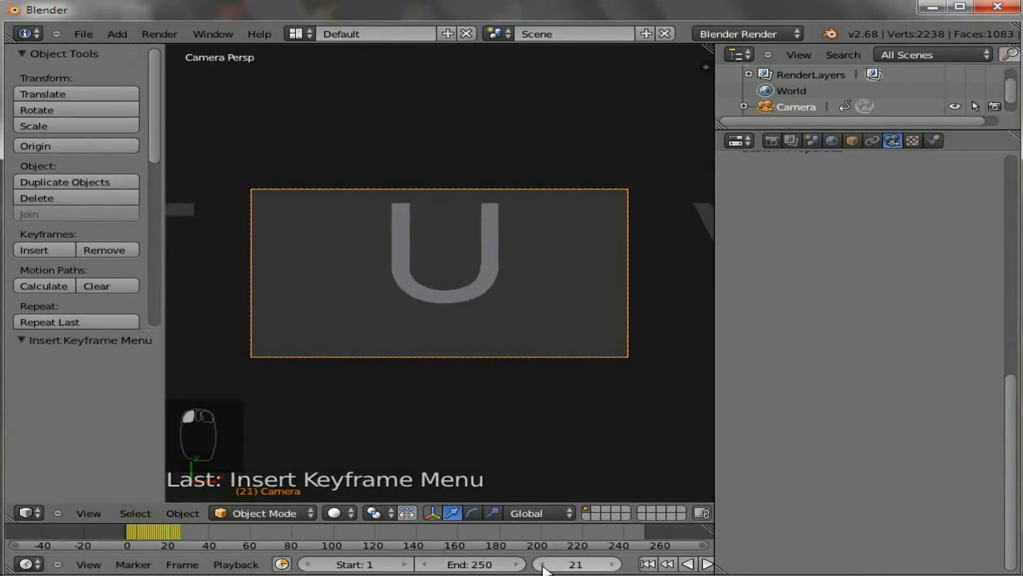
click(543, 565)
click(542, 565)
click(543, 565)
click(542, 565)
click(543, 565)
click(542, 565)
click(543, 565)
click(543, 564)
click(543, 565)
click(542, 565)
click(543, 565)
click(543, 565)
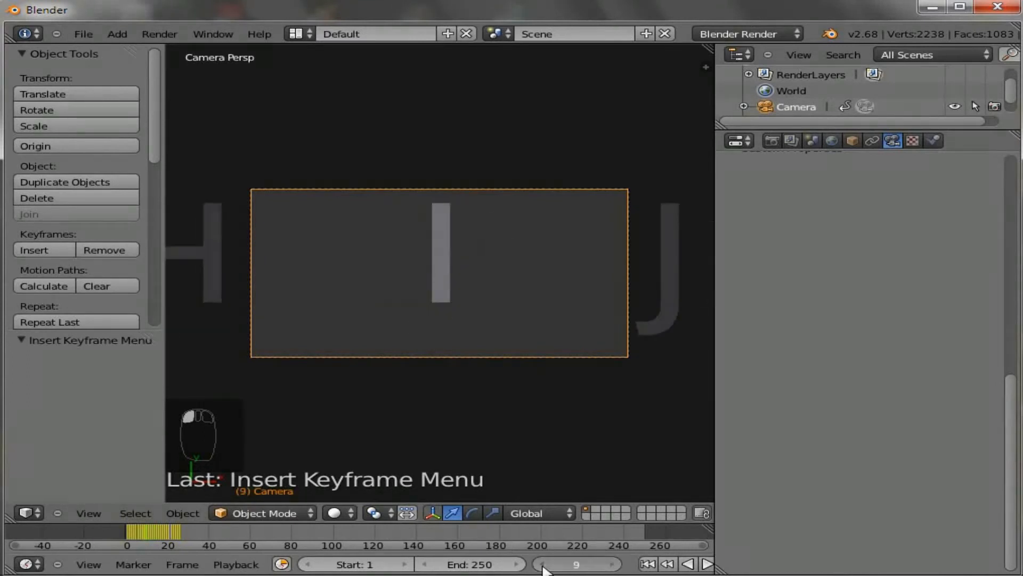
click(543, 565)
click(543, 565)
click(543, 565)
click(543, 565)
click(543, 565)
click(542, 565)
click(542, 565)
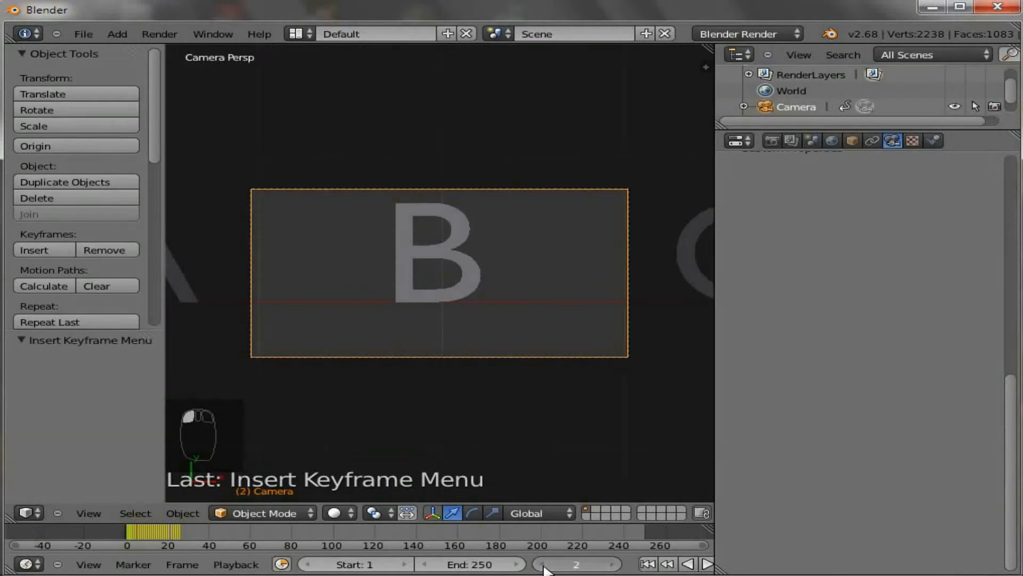
click(542, 565)
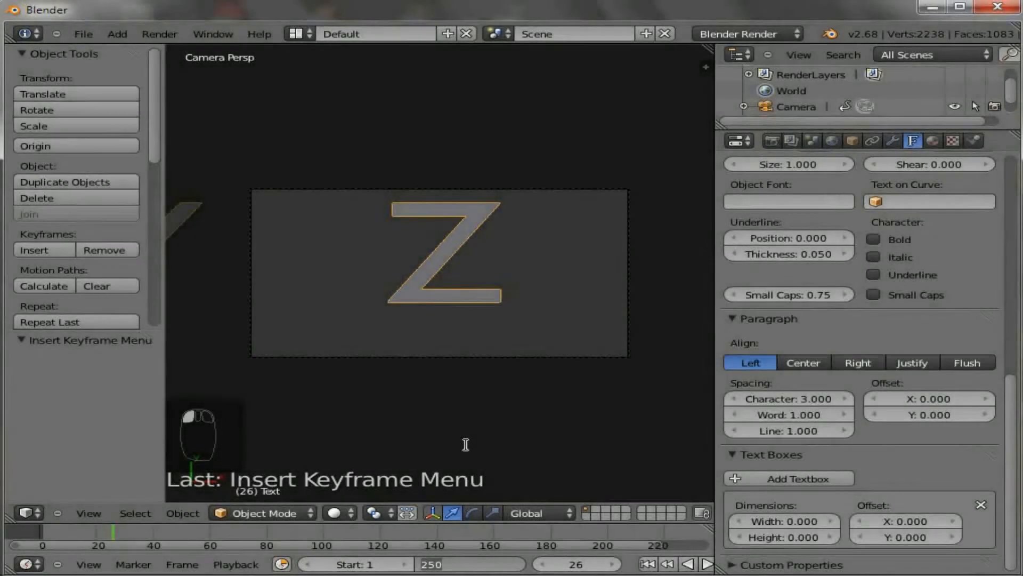
Step: Set the animation's end frame to 26
text(26)
key(Return)
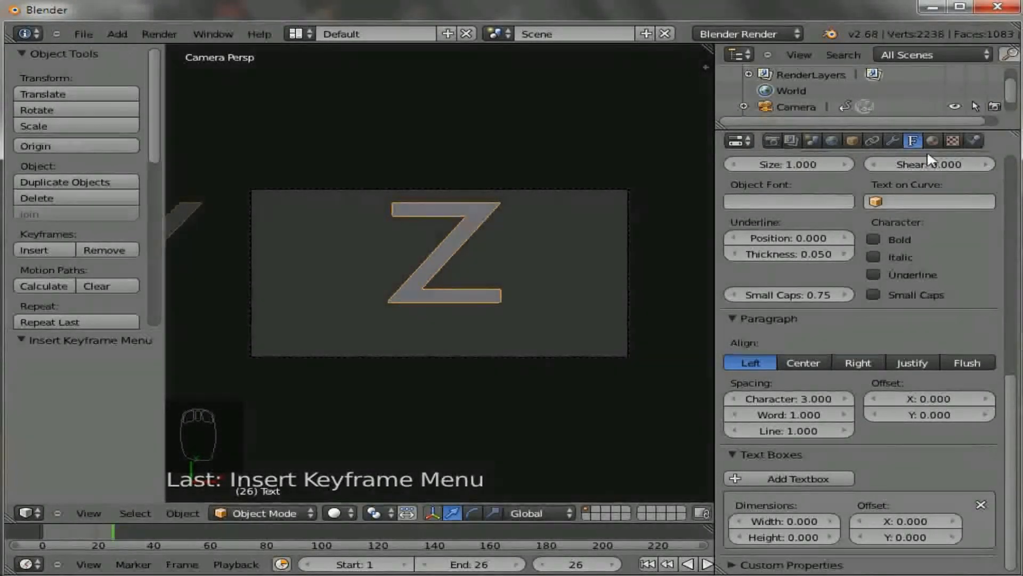
Step: Set the world's horizon color to black
click(831, 141)
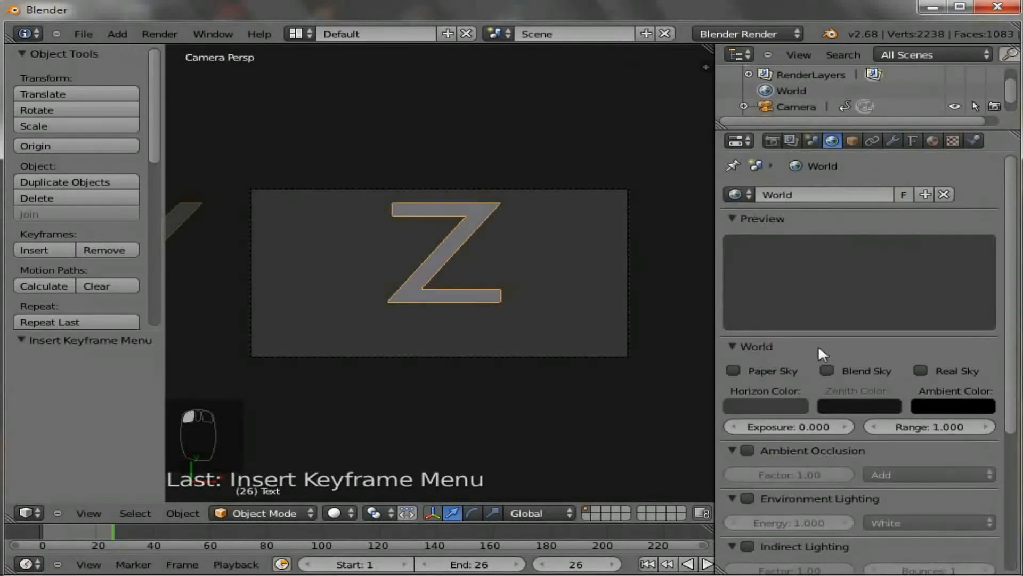
click(772, 406)
drag(899, 281, 896, 320)
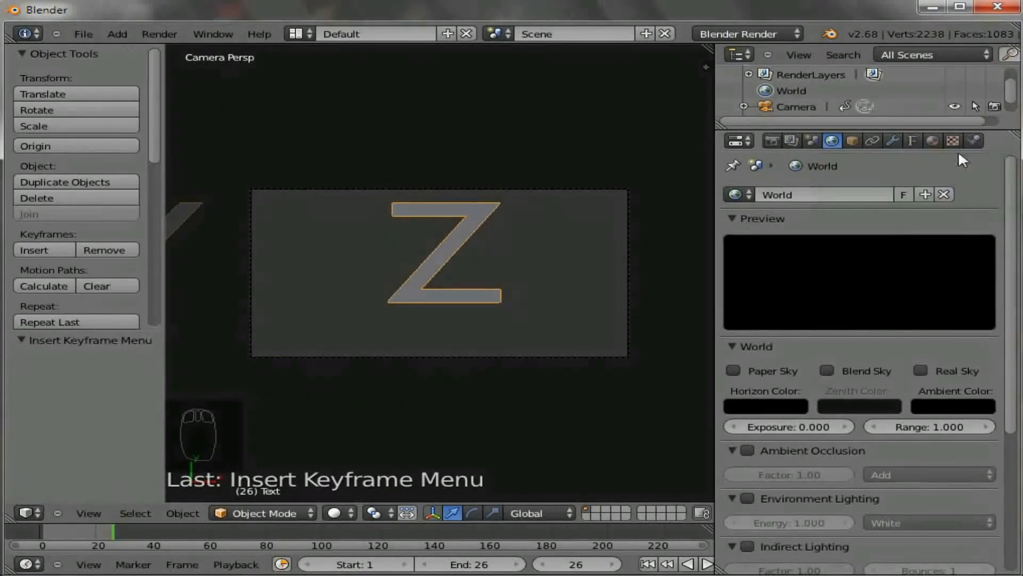
Step: Add a new material to the text with specular intensity 0, diffuse intensity 1 and emit 1
click(933, 140)
click(826, 245)
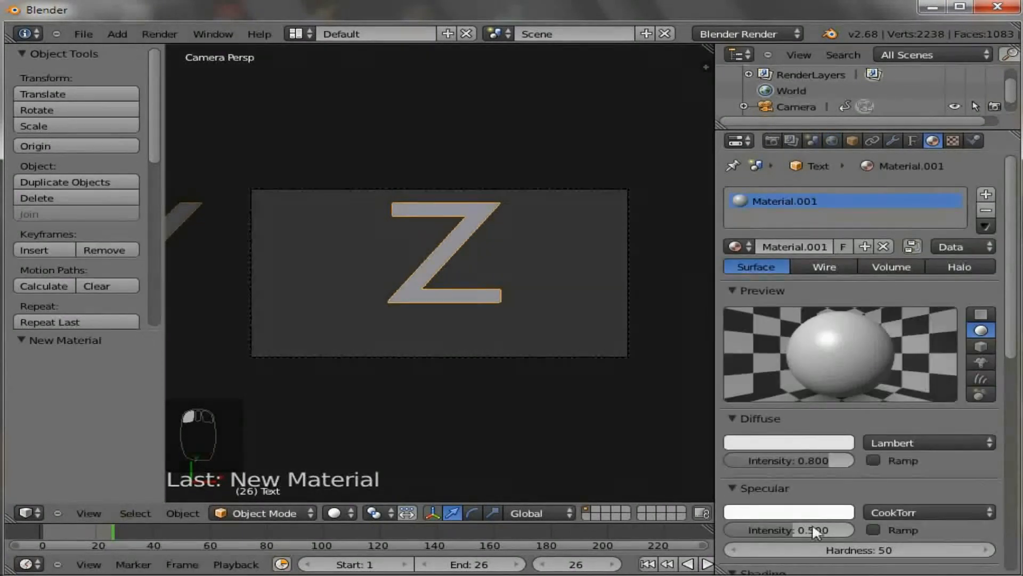
drag(751, 528, 646, 521)
drag(753, 460, 847, 459)
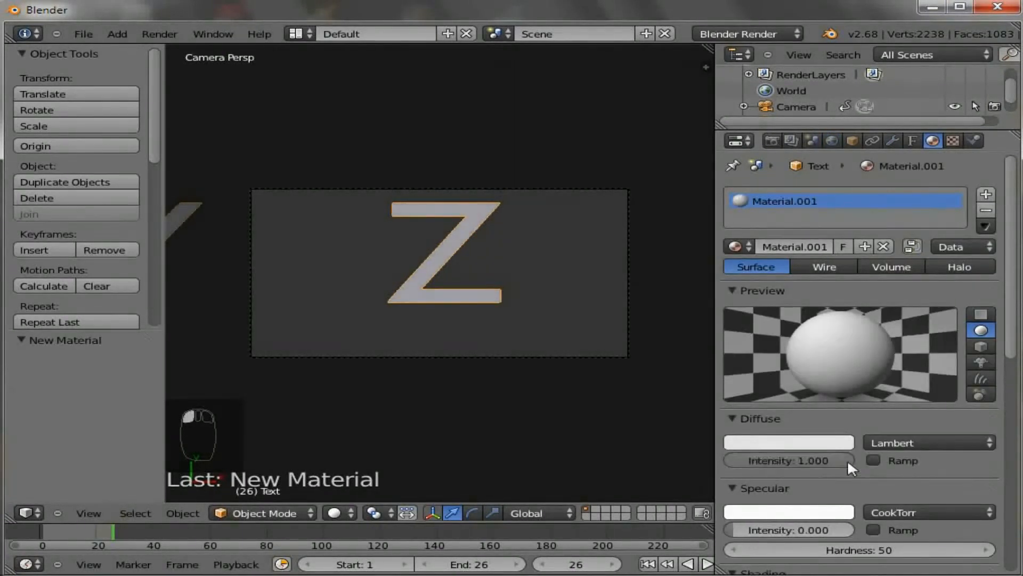
scroll(848, 459, down, 3)
drag(804, 531, 831, 530)
Step: Render frame 26 to check the look of the letter Z against the background, and close the render
scroll(557, 370, down, 3)
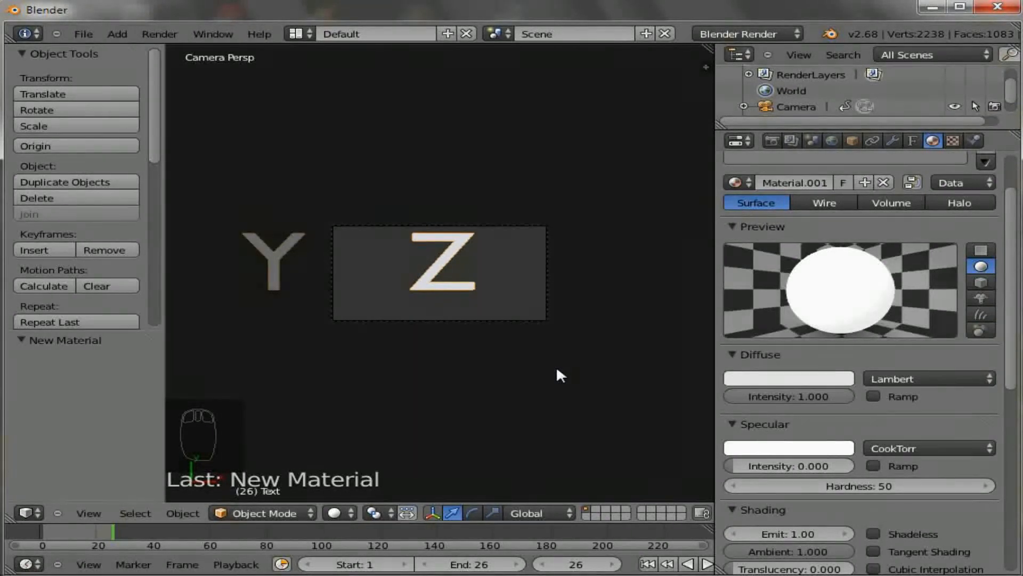
key(F12)
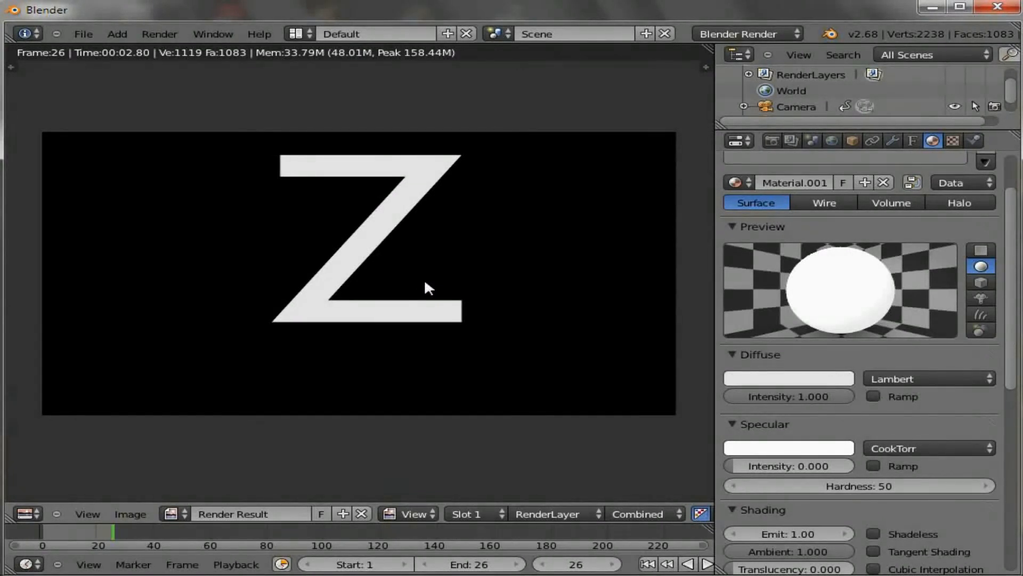
key(Escape)
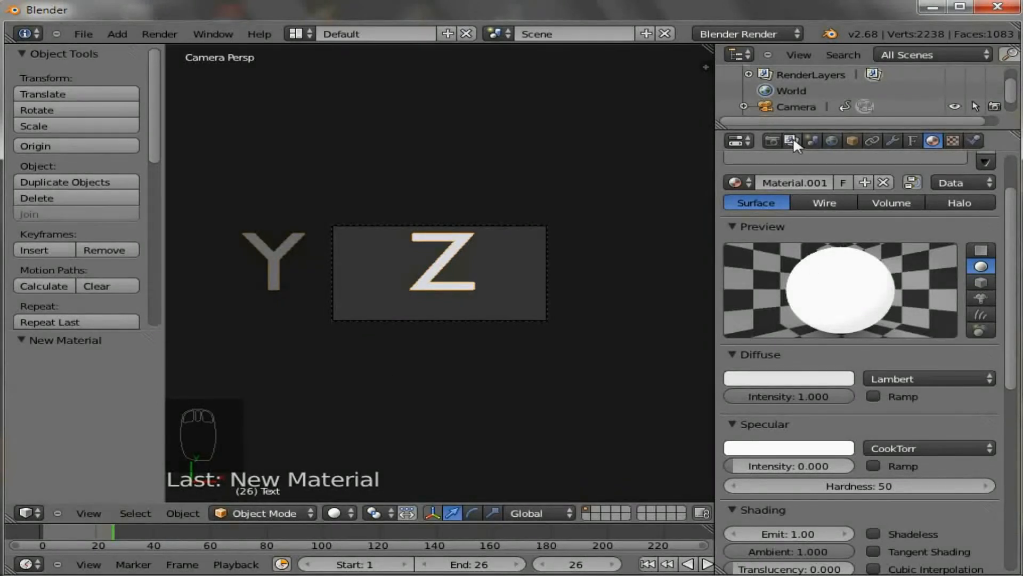
Step: Create a new folder named "tuto alphabet" inside the bookmarked images 2.68 folder for the render output
click(772, 141)
click(985, 446)
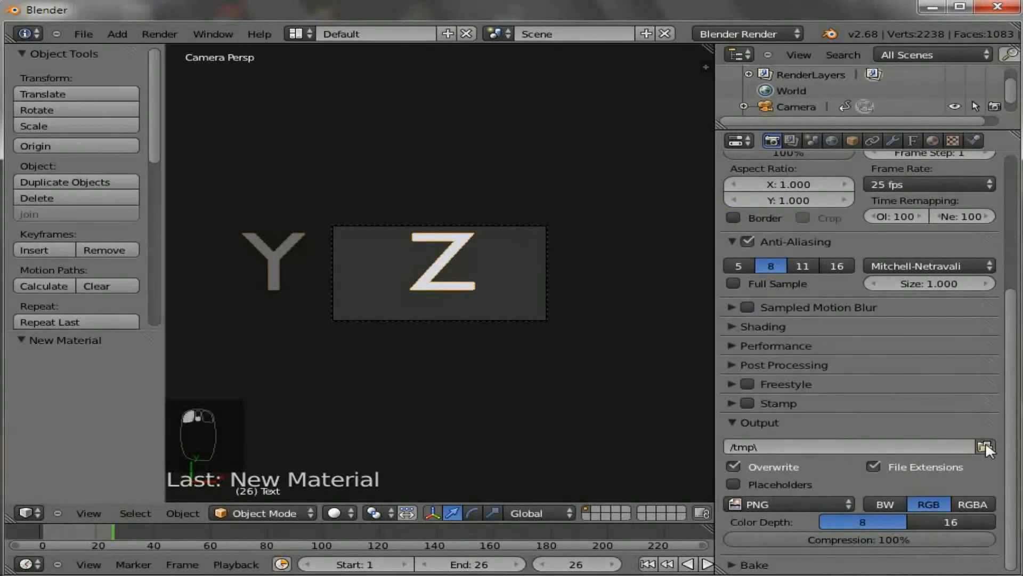
click(53, 369)
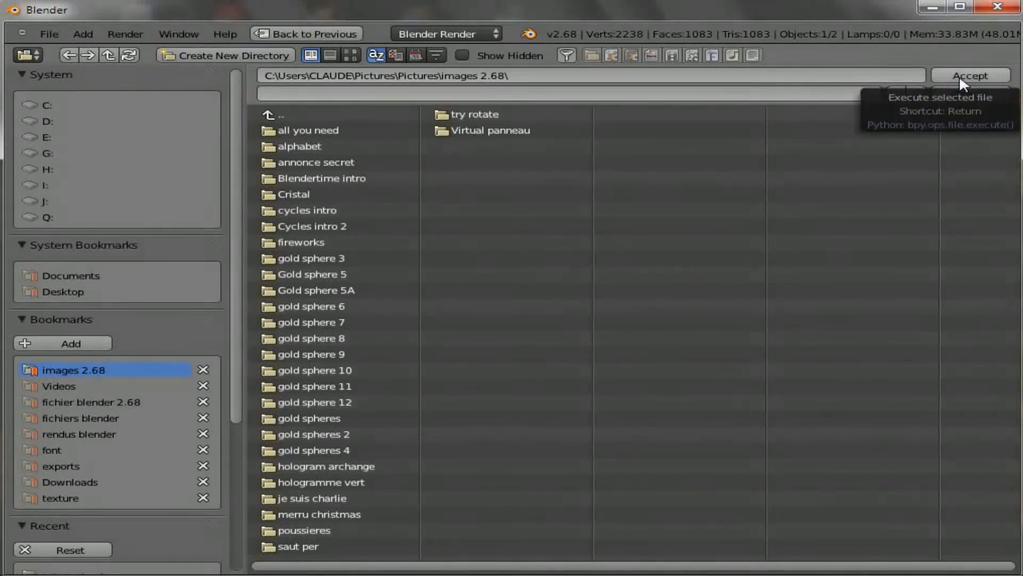
click(263, 55)
click(264, 56)
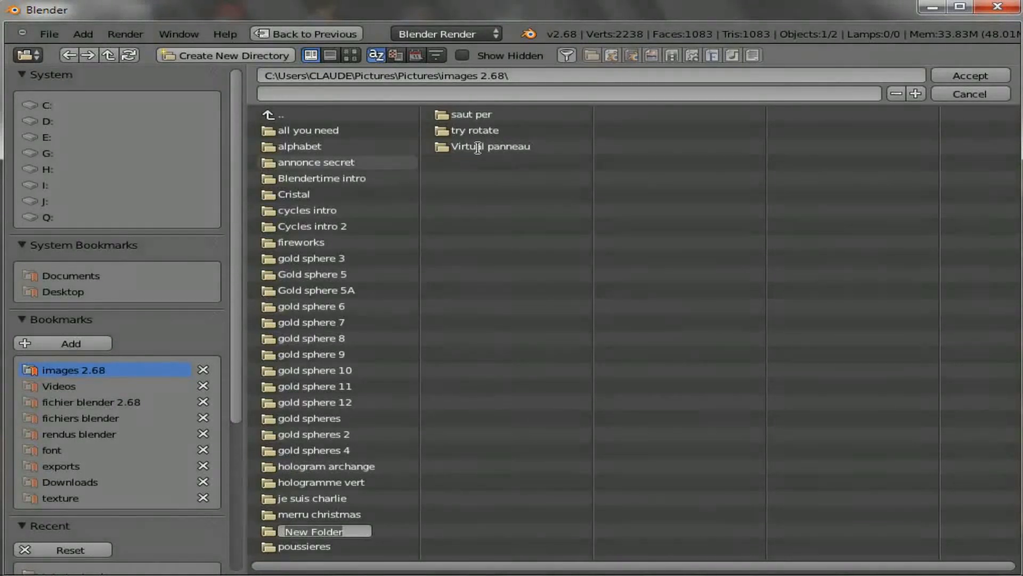
key(BackSpace)
text(tuto alphabet\)
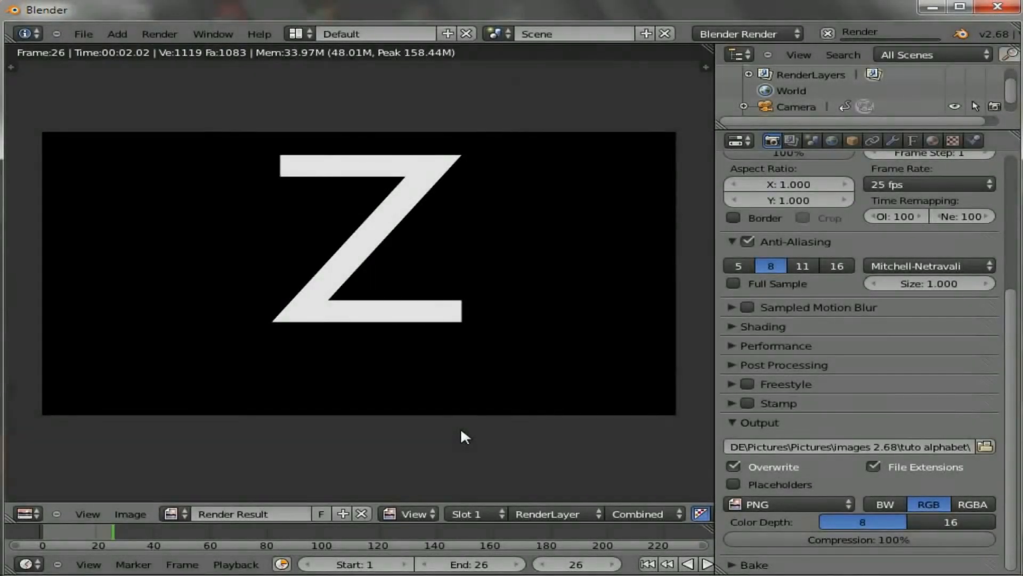
Step: Switch the screen layout to Video Editing
scroll(361, 235, down, 2)
scroll(351, 251, up, 1)
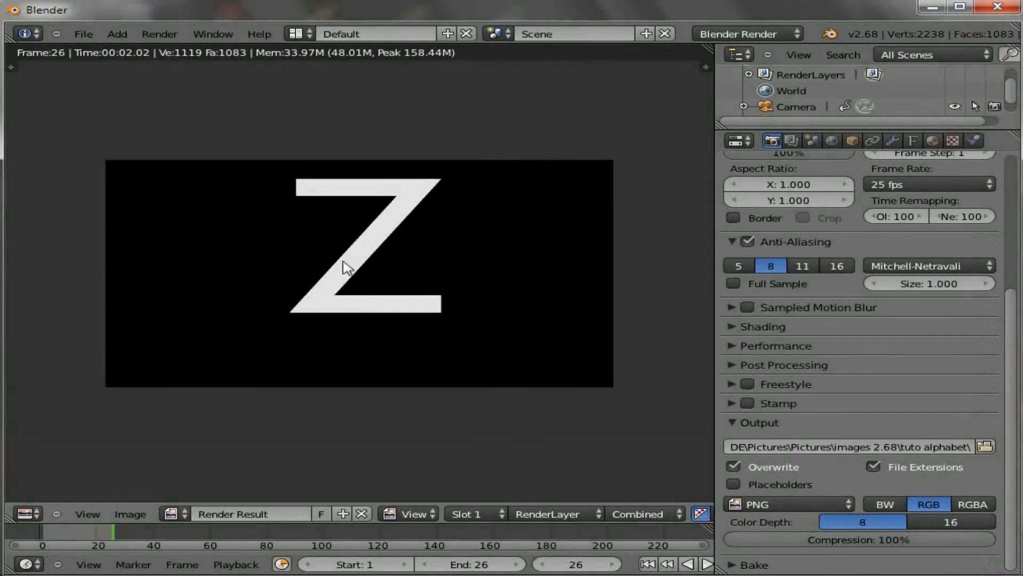
click(305, 33)
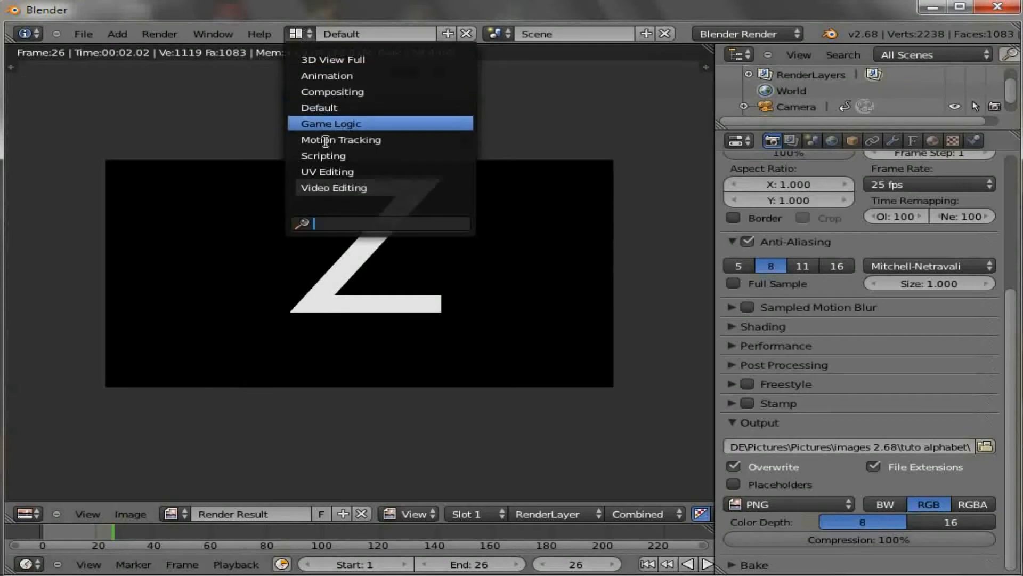
click(320, 186)
scroll(206, 444, down, 1)
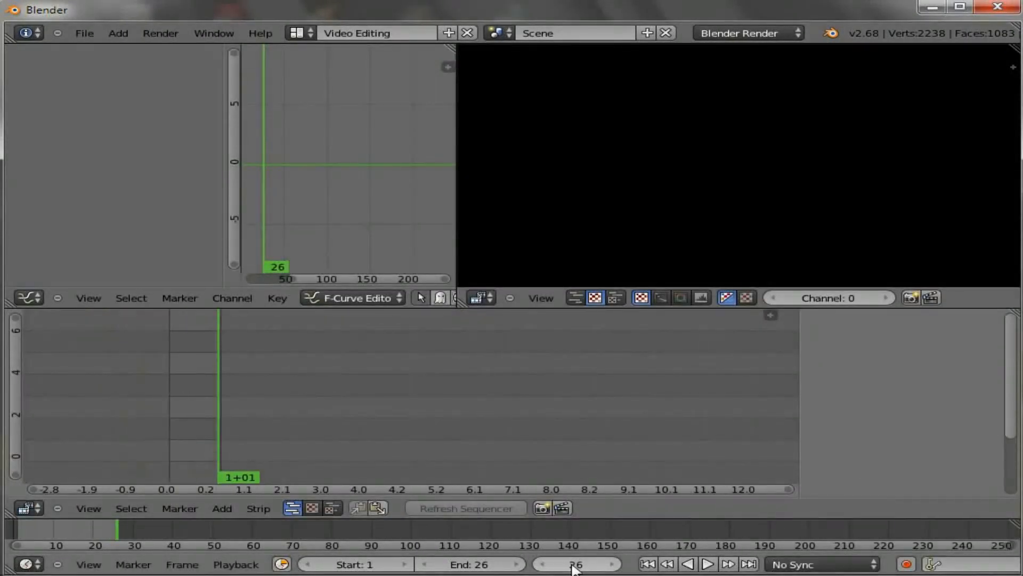
Step: Return the sequencer's current frame to frame 1
key(shift+Left)
middle_drag(411, 435, 635, 400)
scroll(463, 431, up, 8)
scroll(476, 429, up, 1)
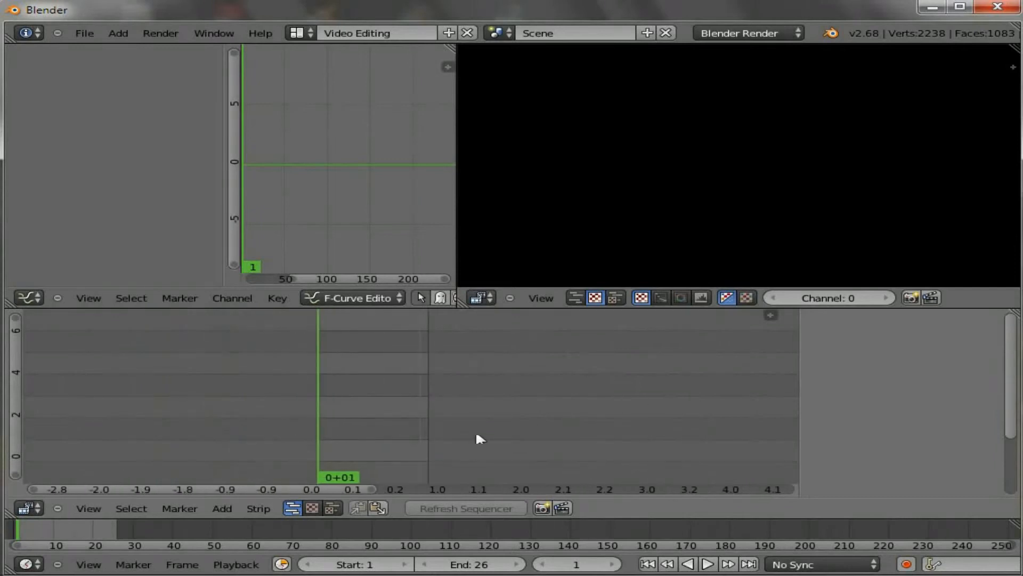
Step: Add the images 0001.png to 0026.png from the "tuto alphabet" folder in images 2.68 as an image strip in the sequencer
click(222, 506)
click(242, 424)
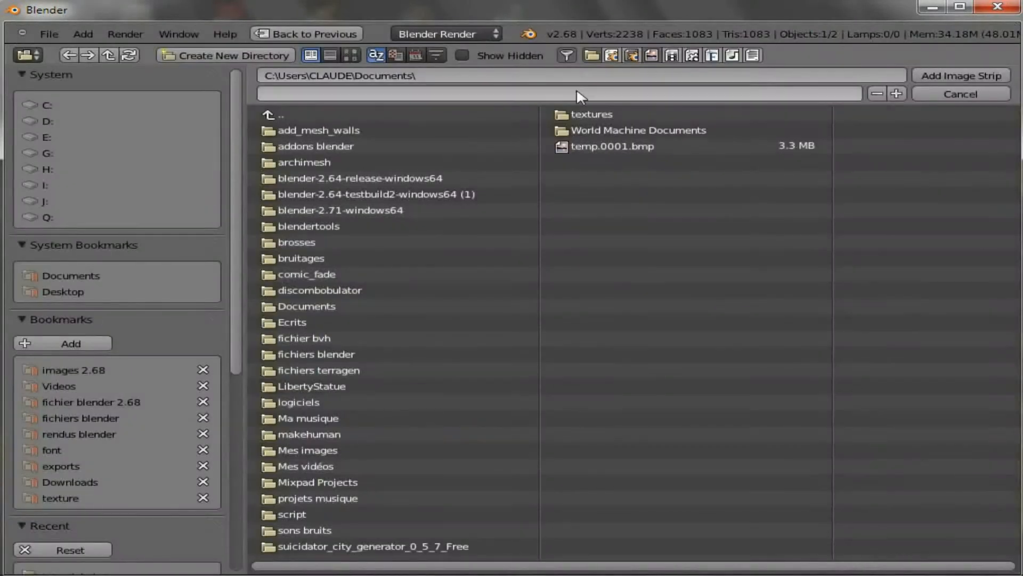
click(81, 369)
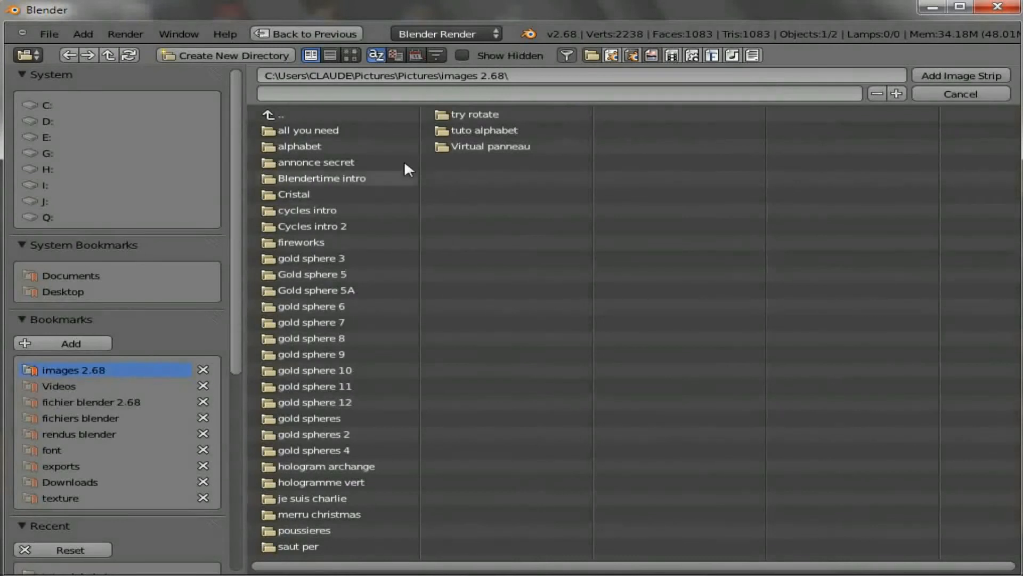
click(483, 128)
key(a)
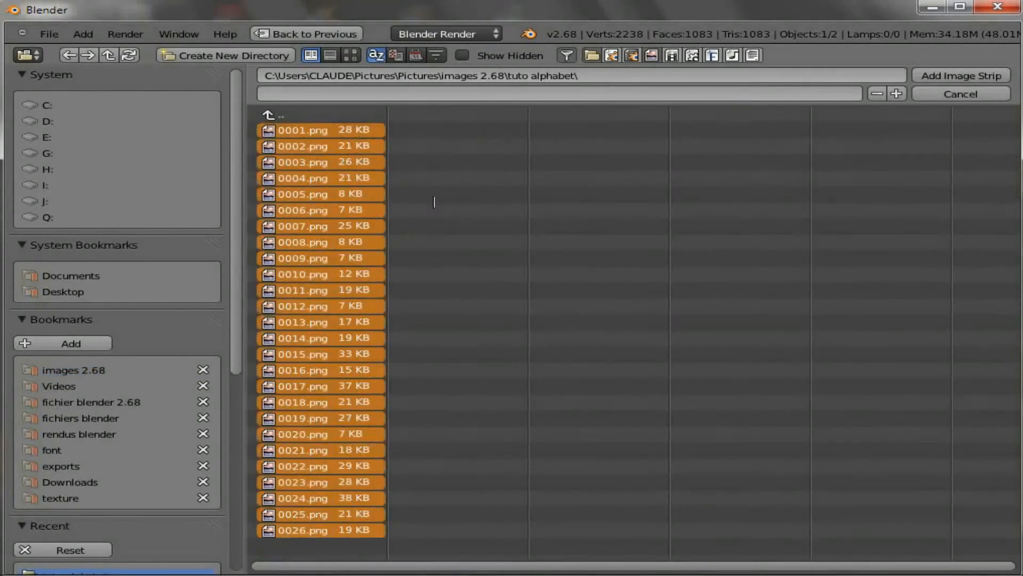
click(928, 75)
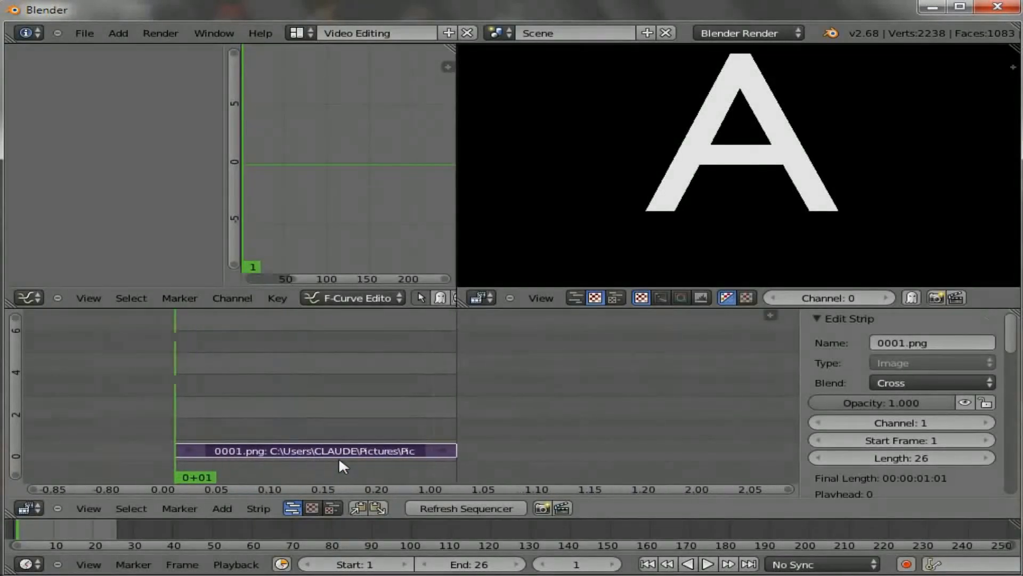
Step: Set the scene's end frame to 52
scroll(339, 460, up, 3)
middle_drag(339, 460, 375, 451)
click(483, 564)
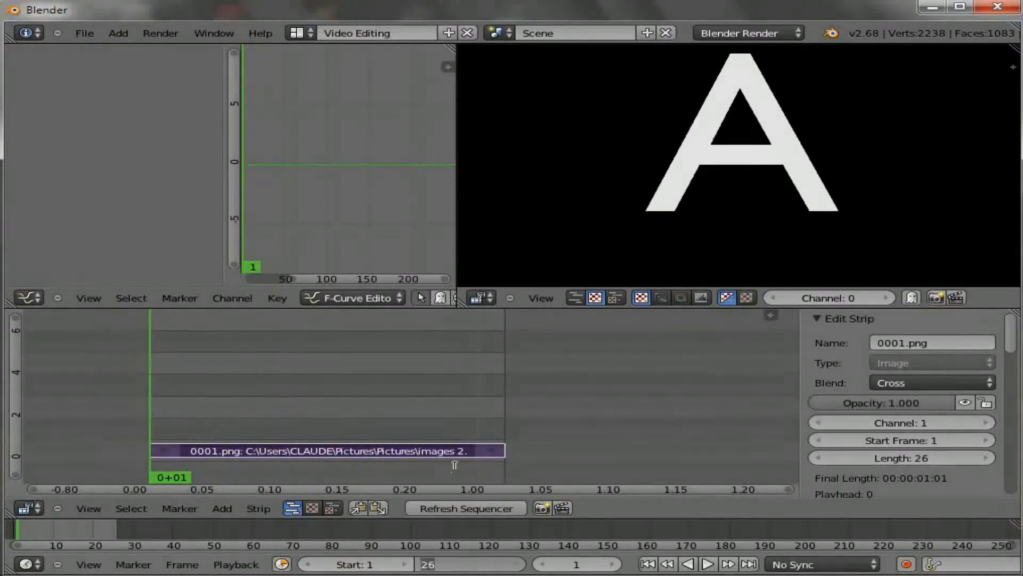
text(52)
key(Return)
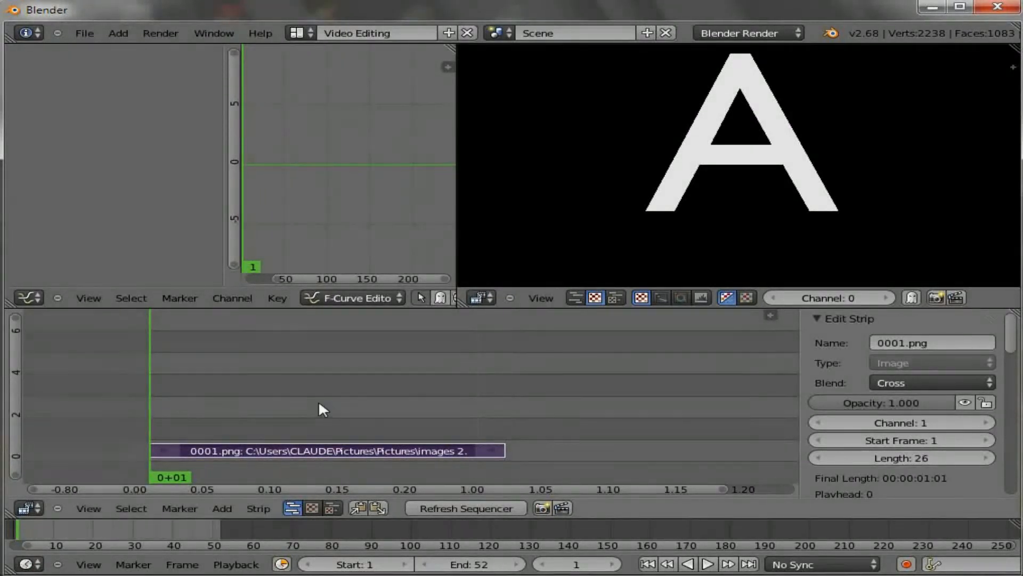
Step: Duplicate the image strip and place the copy on channel 1 directly behind the original, starting at frame 27
key(shift+d)
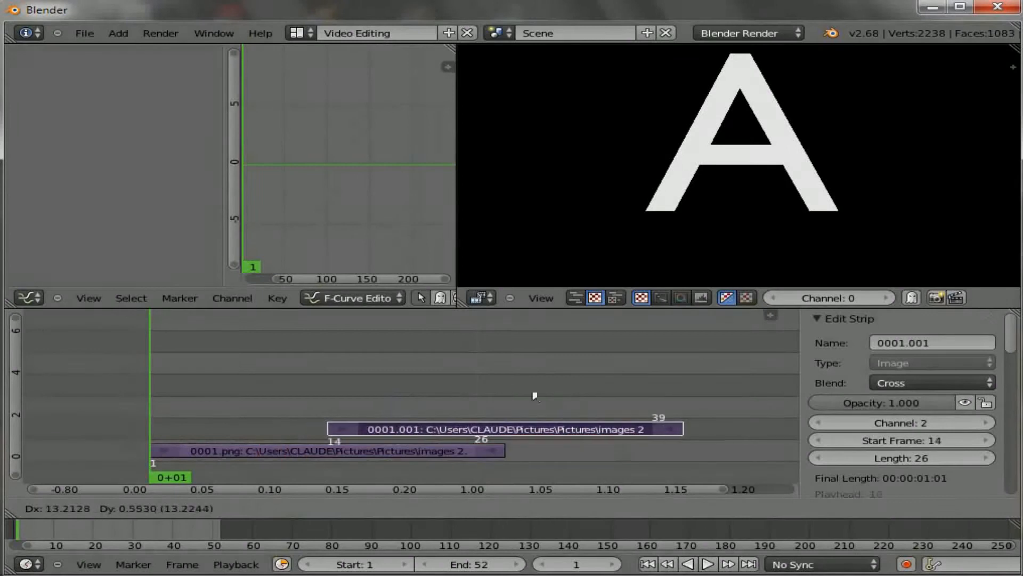
click(678, 404)
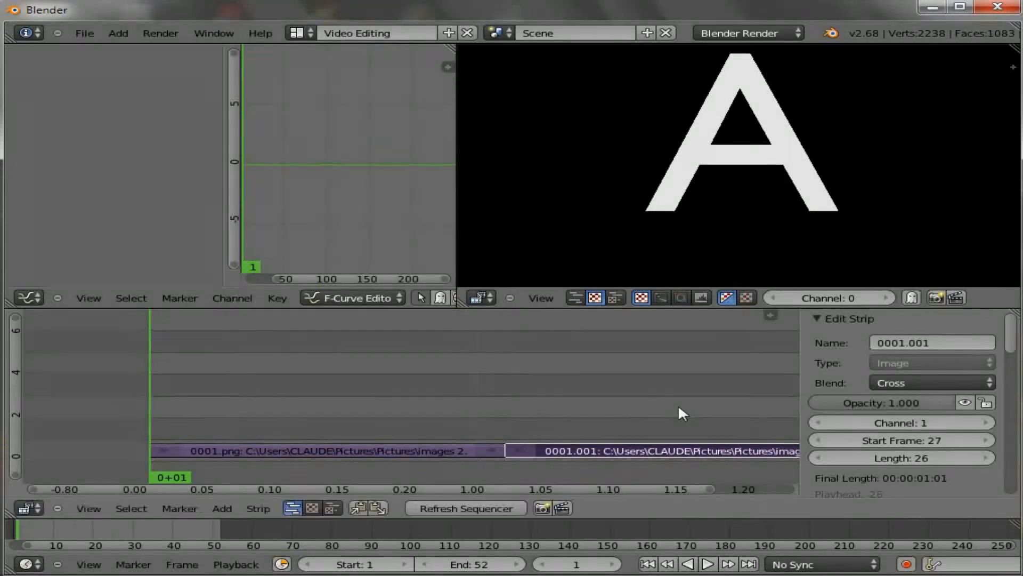
key(Home)
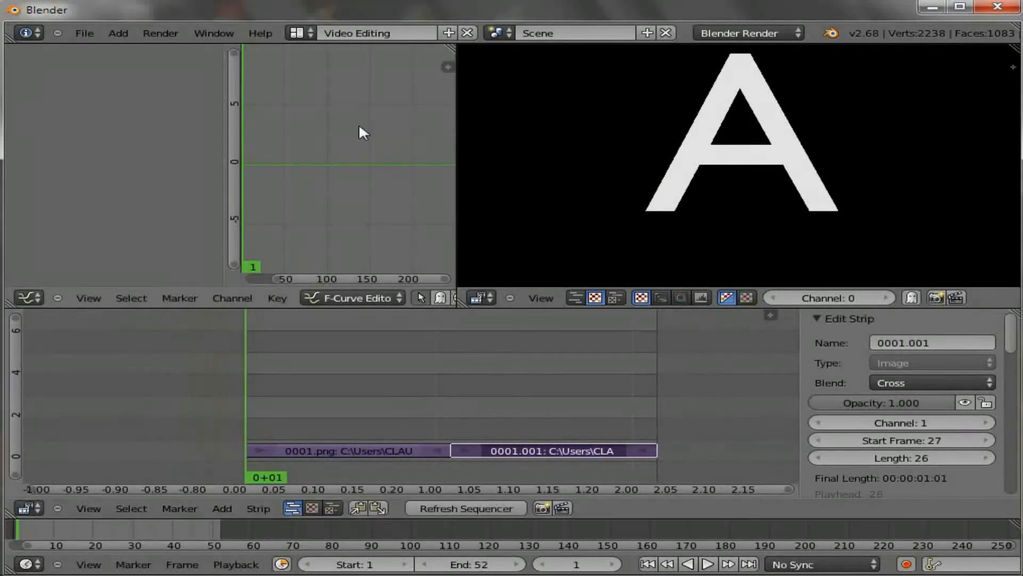
Step: Return to the Default screen layout and set the render output to "alphabet x2" in the Videos folder "tuto text anim"
click(300, 33)
click(346, 105)
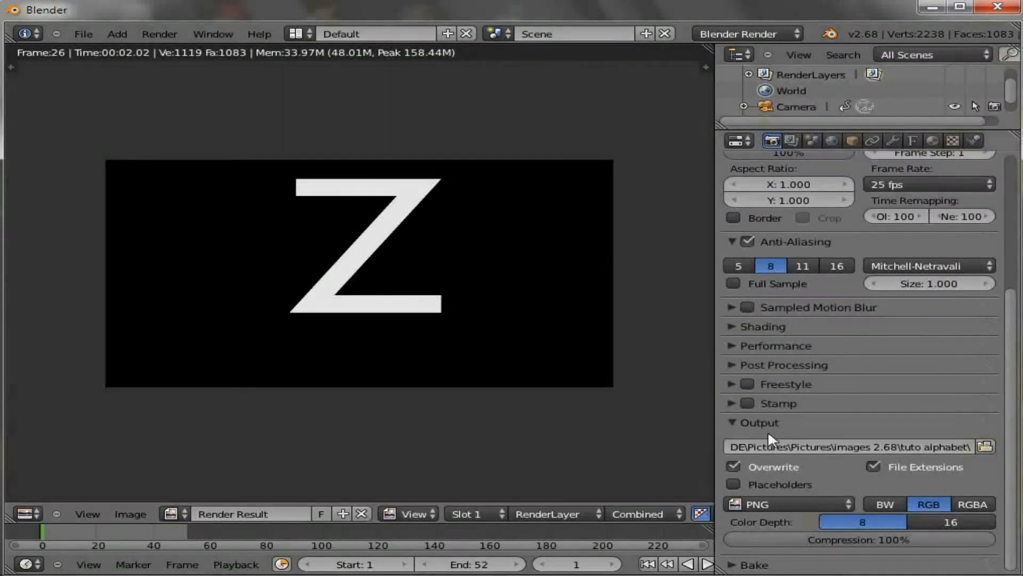
click(986, 447)
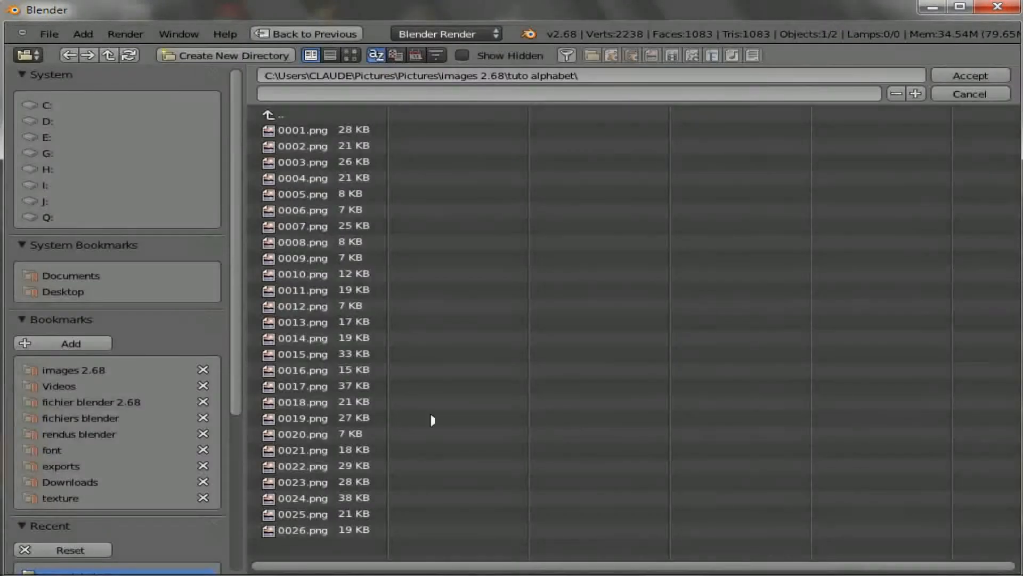
click(53, 385)
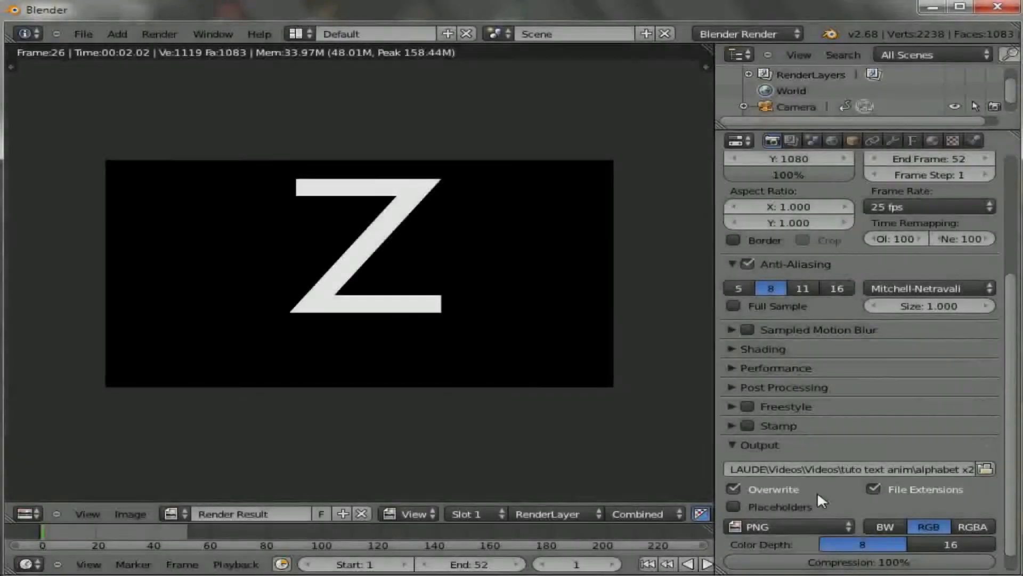
Step: Set the render output's file format to H.264
scroll(817, 491, down, 1)
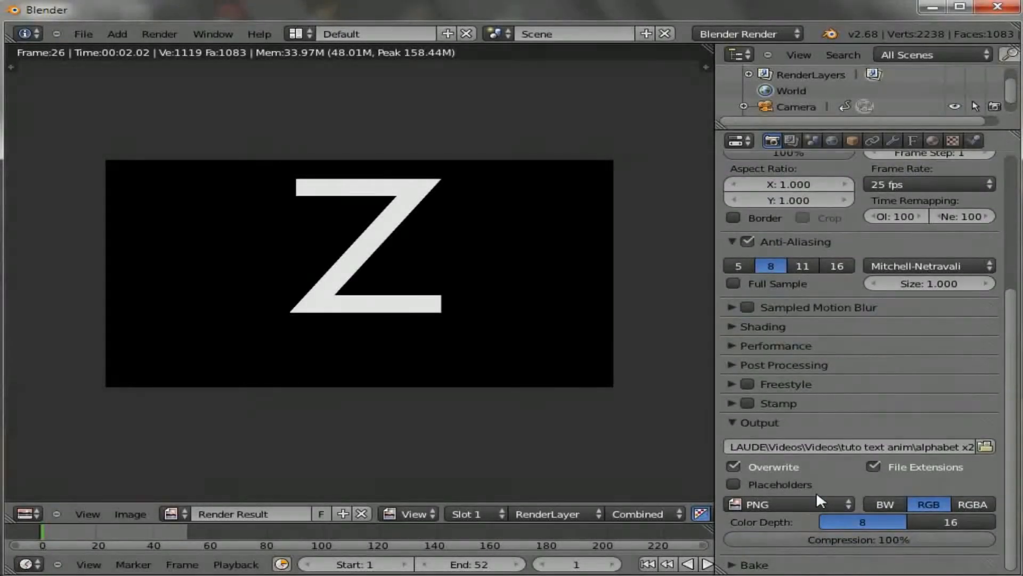
click(793, 501)
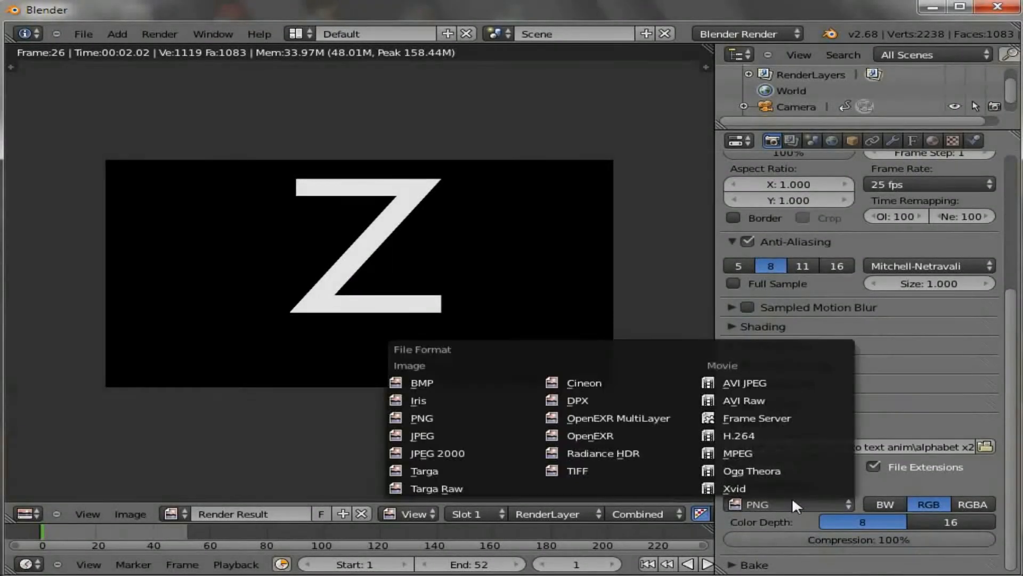
click(751, 435)
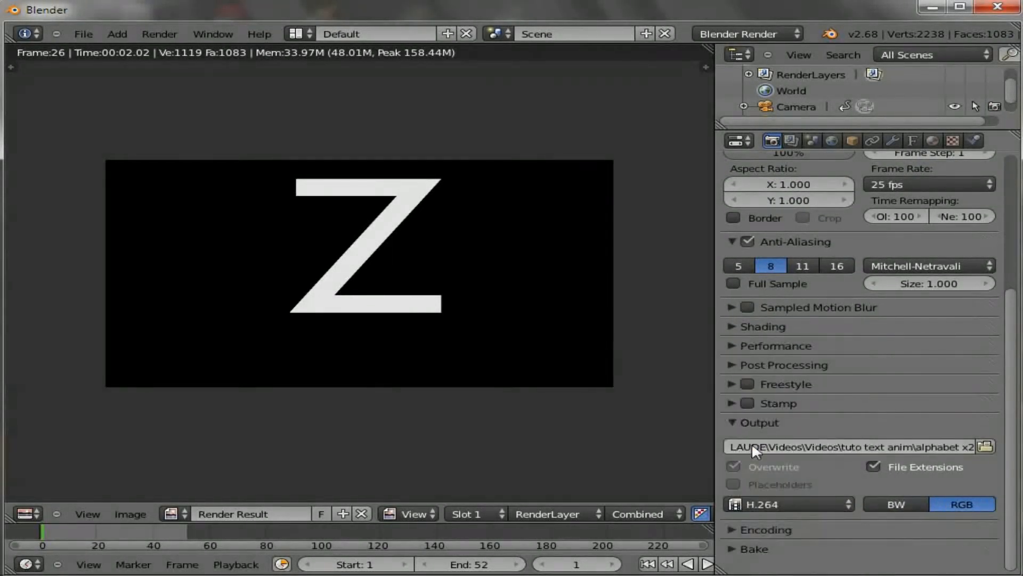
Step: Set the encoding format to MPEG-4 and render the animation
click(747, 530)
scroll(780, 507, down, 4)
click(791, 474)
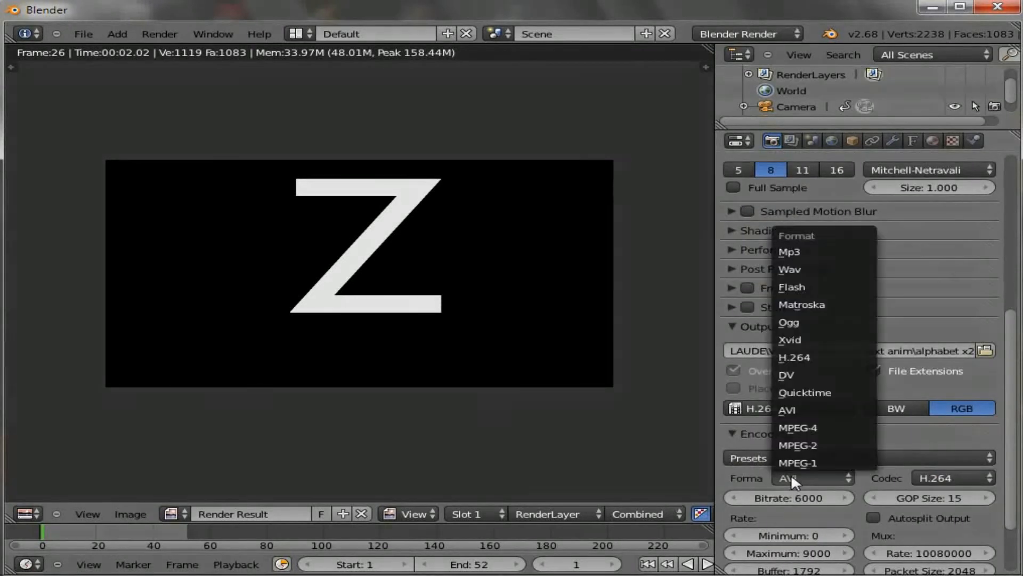
click(795, 425)
scroll(795, 464, down, 3)
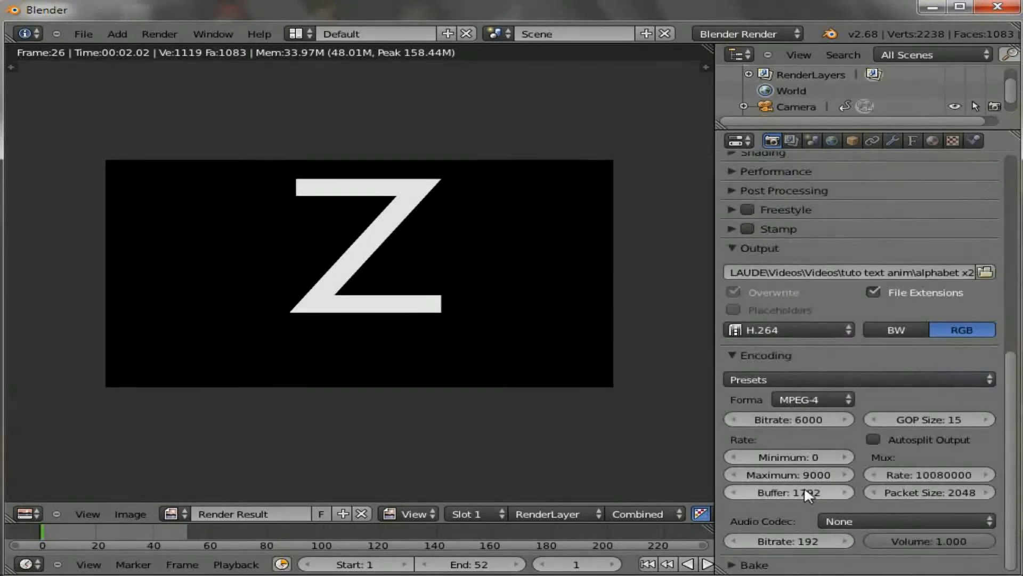
scroll(805, 487, up, 8)
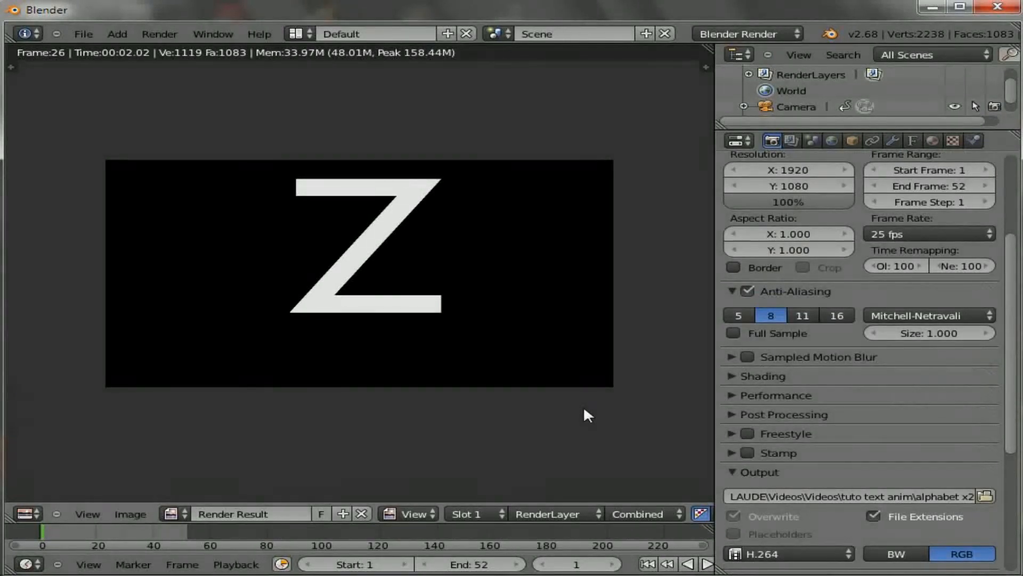
key(ctrl+F12)
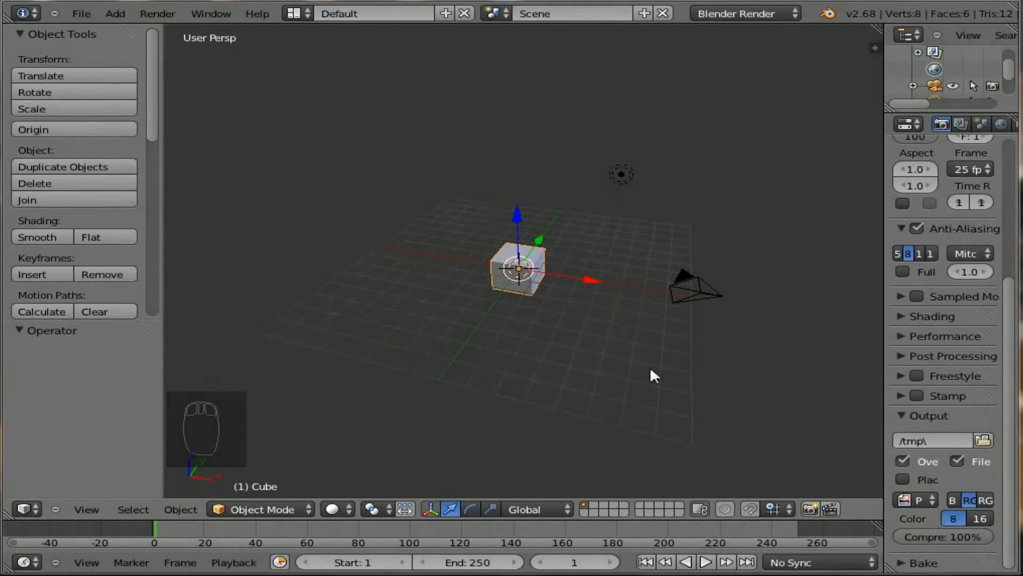
Step: Delete the default cube and the lamp from the new scene
middle_drag(553, 402, 586, 380)
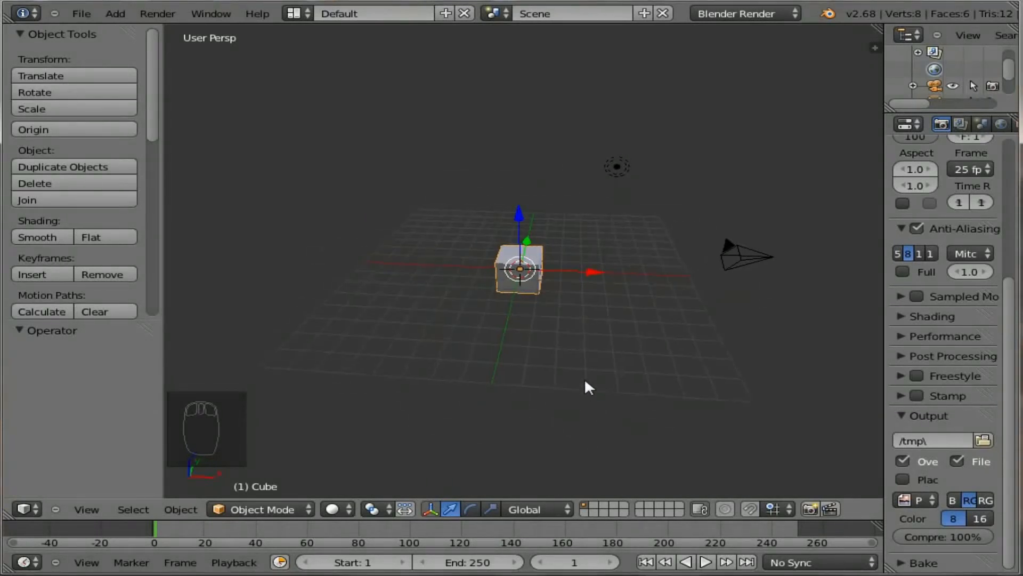
key(x)
click(530, 310)
right_click(616, 181)
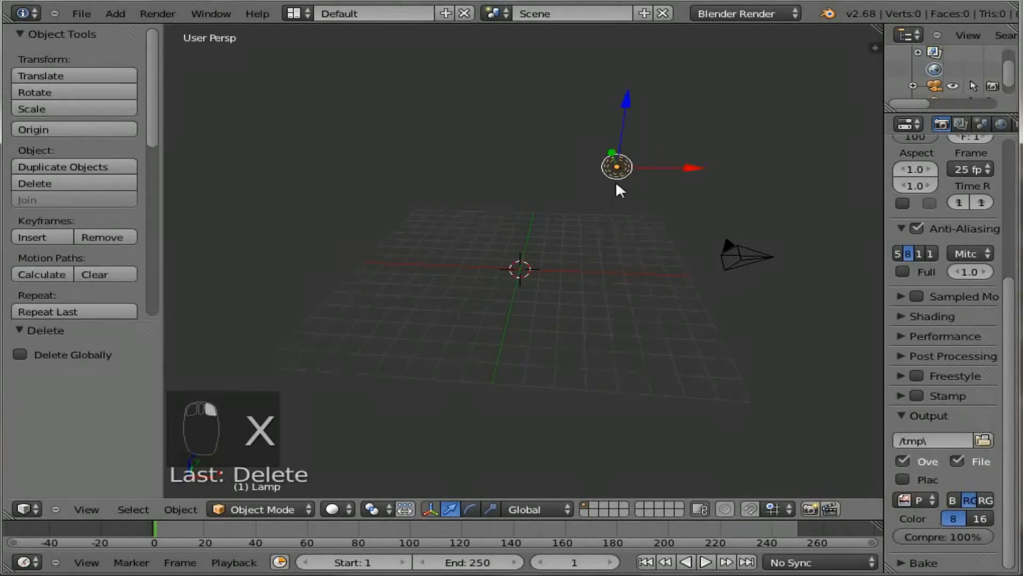
key(x)
click(615, 181)
Step: Align the camera to an orthographic front view of the scene
scroll(542, 293, down, 2)
middle_drag(542, 293, 504, 334)
key(KP_1)
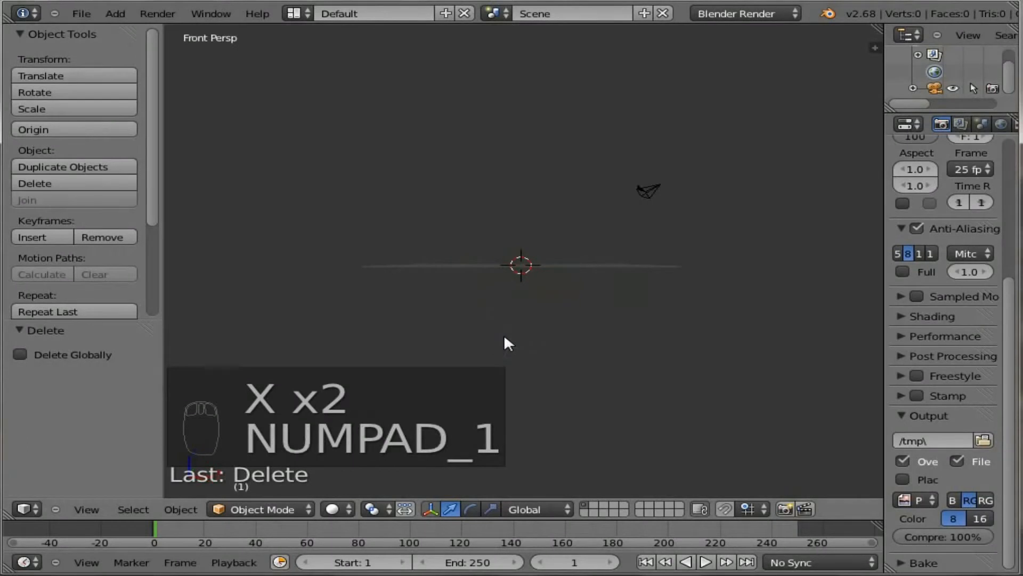
key(KP_5)
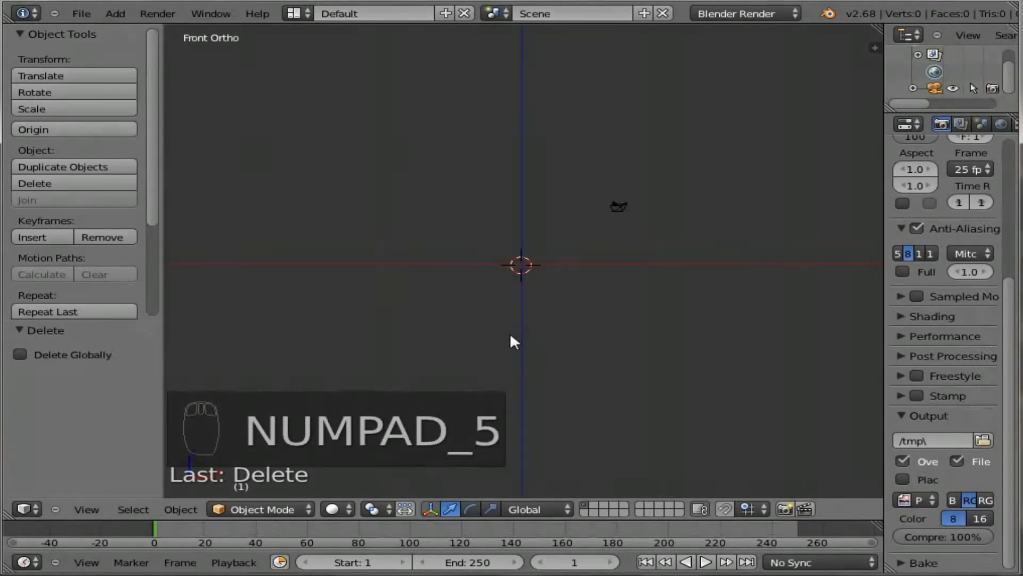
key(ctrl+alt+KP_0)
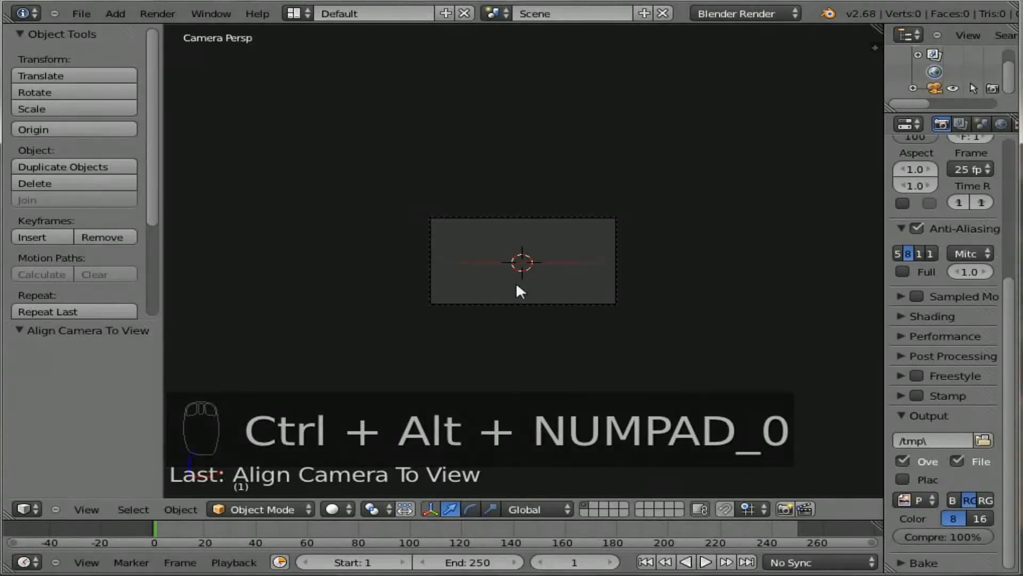
Step: Move the camera about 16.46 units along its local Z axis towards the scene's centre
right_click(510, 303)
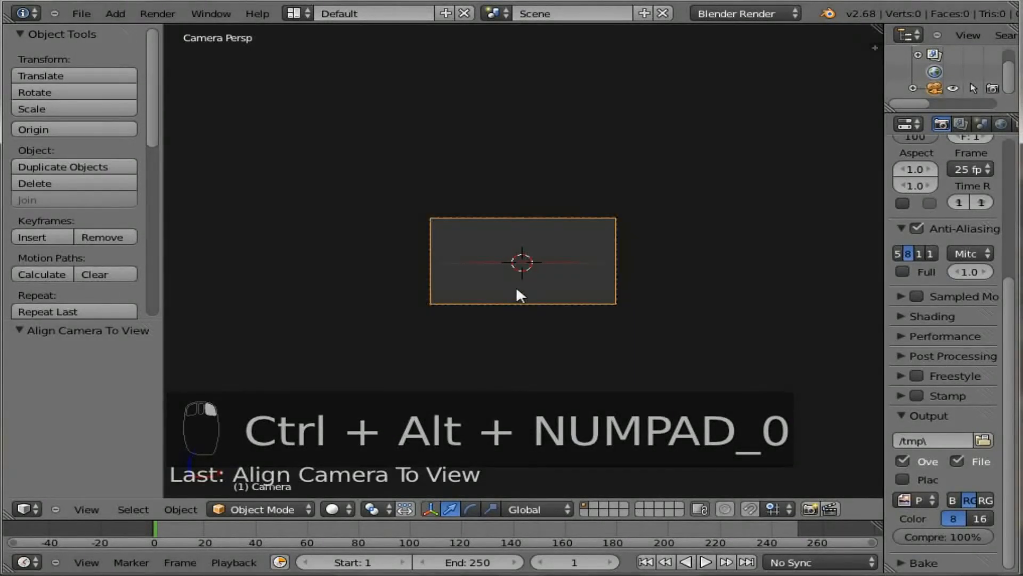
key(g)
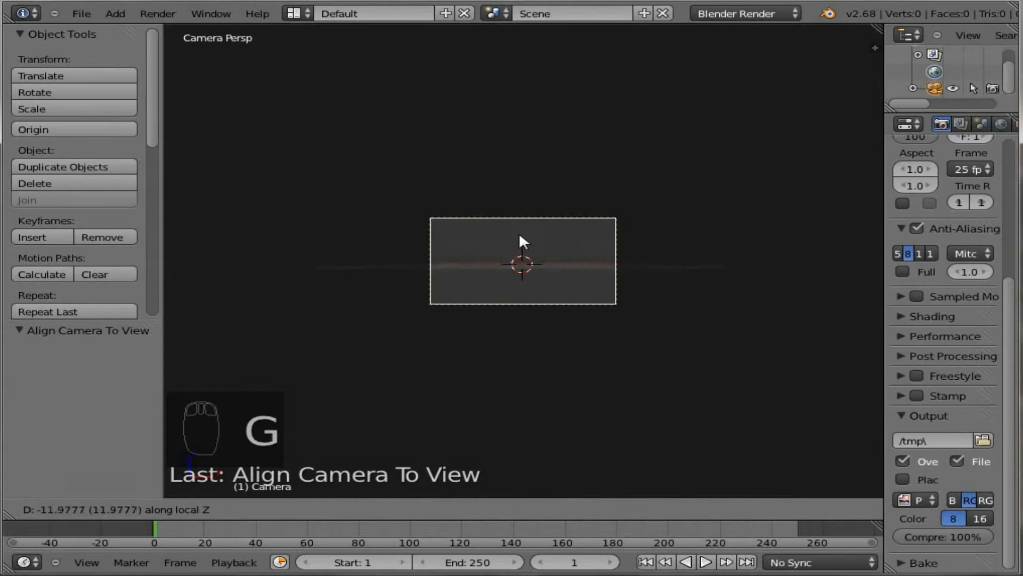
click(520, 233)
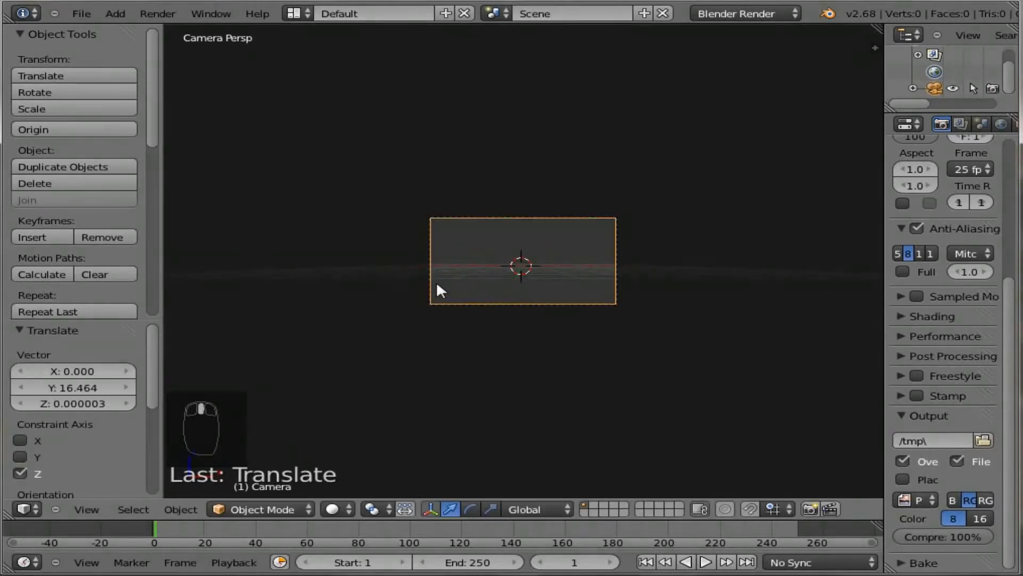
Step: Add a plane at the origin and rotate it 90° about the global X axis so it faces the camera
click(122, 11)
mouse_move(139, 28)
click(248, 30)
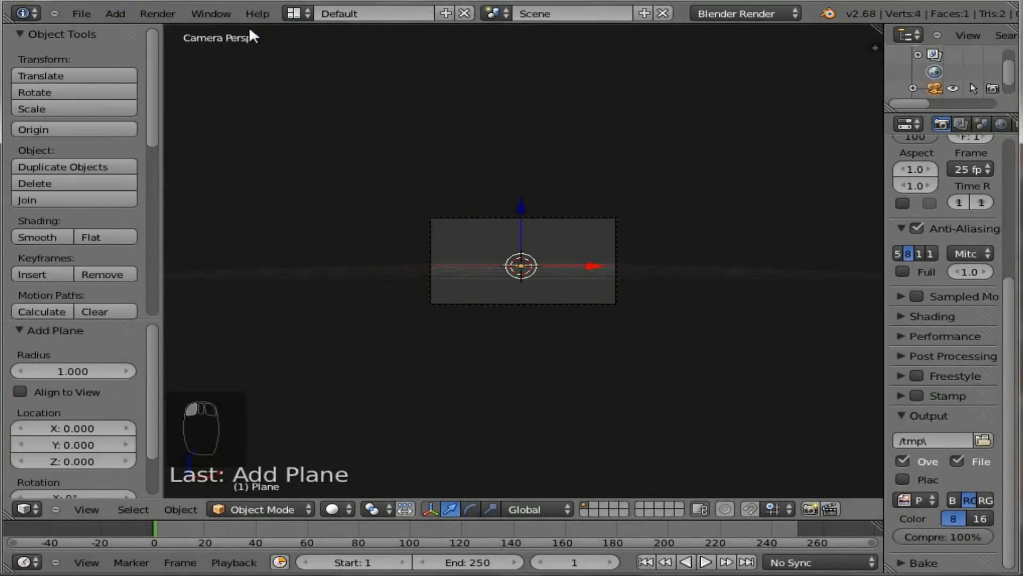
scroll(326, 188, up, 3)
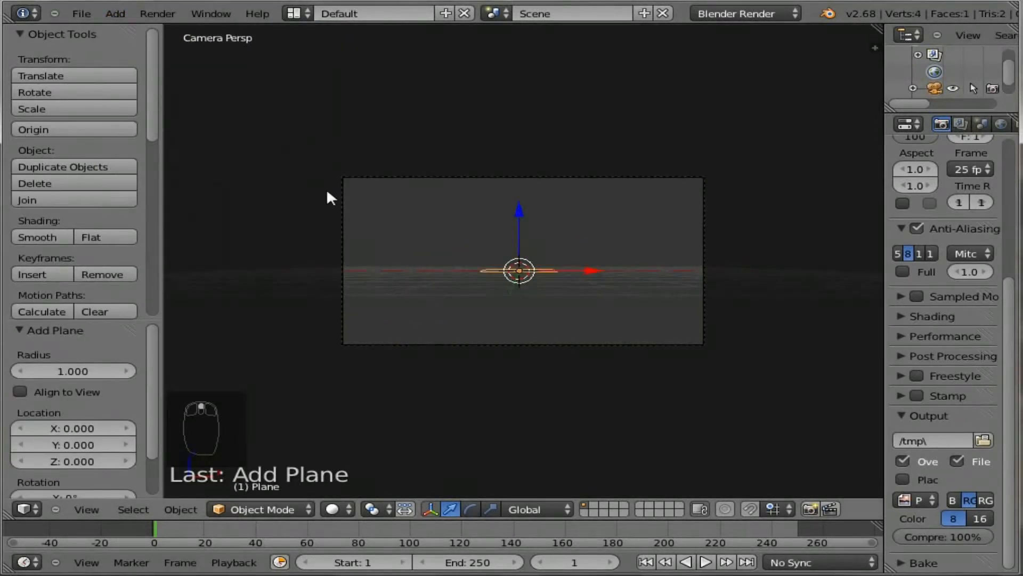
text(r90)
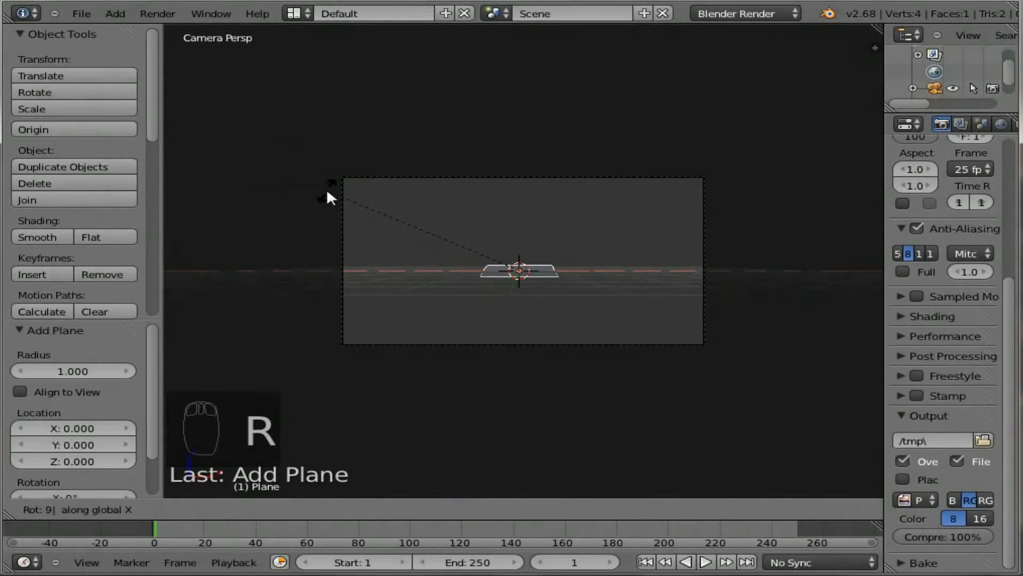
click(326, 188)
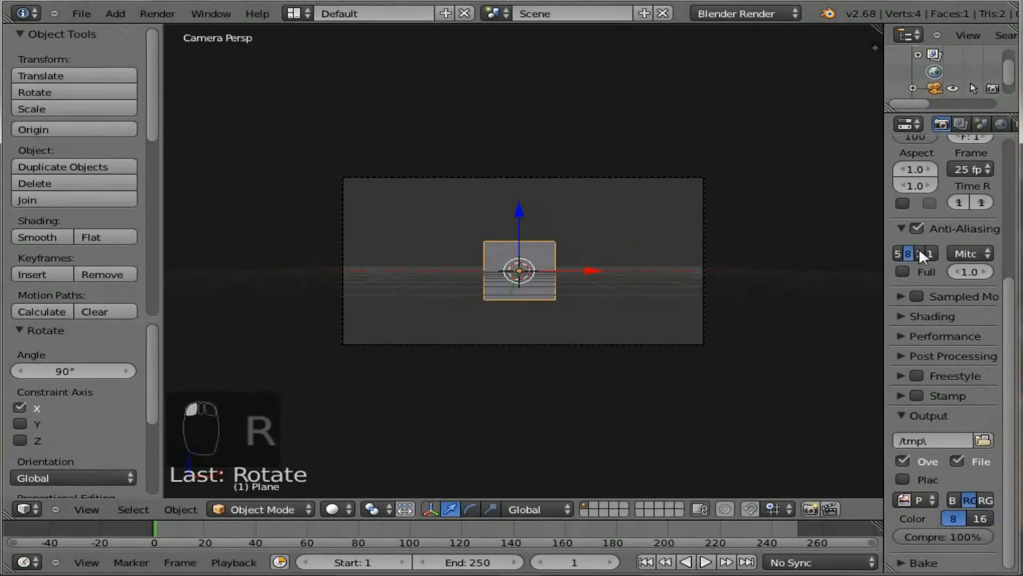
Step: Widen the properties area and rename the plane object as E1
drag(884, 235, 660, 250)
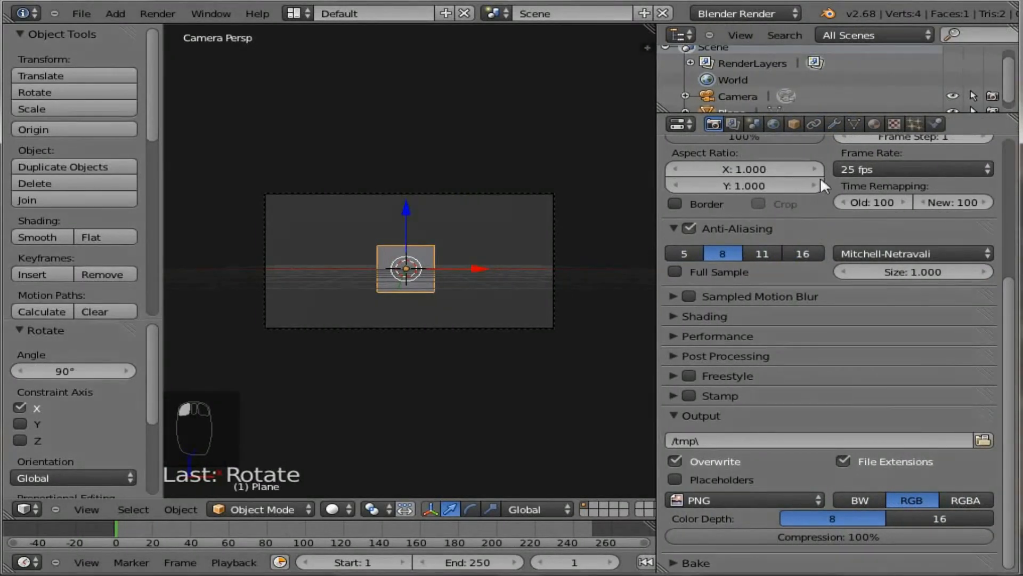
click(793, 123)
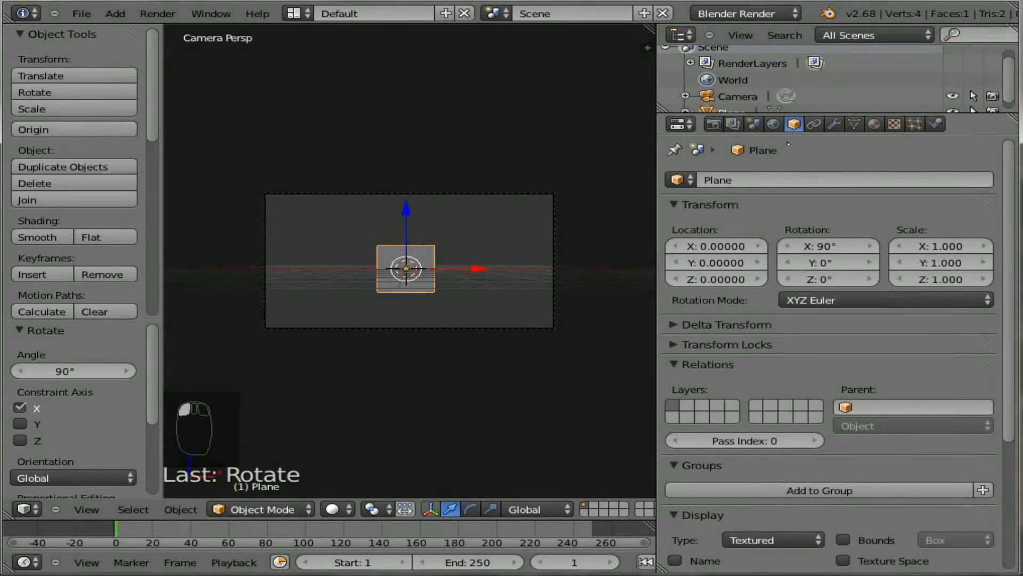
click(740, 180)
key(BackSpace)
text(E1)
key(Return)
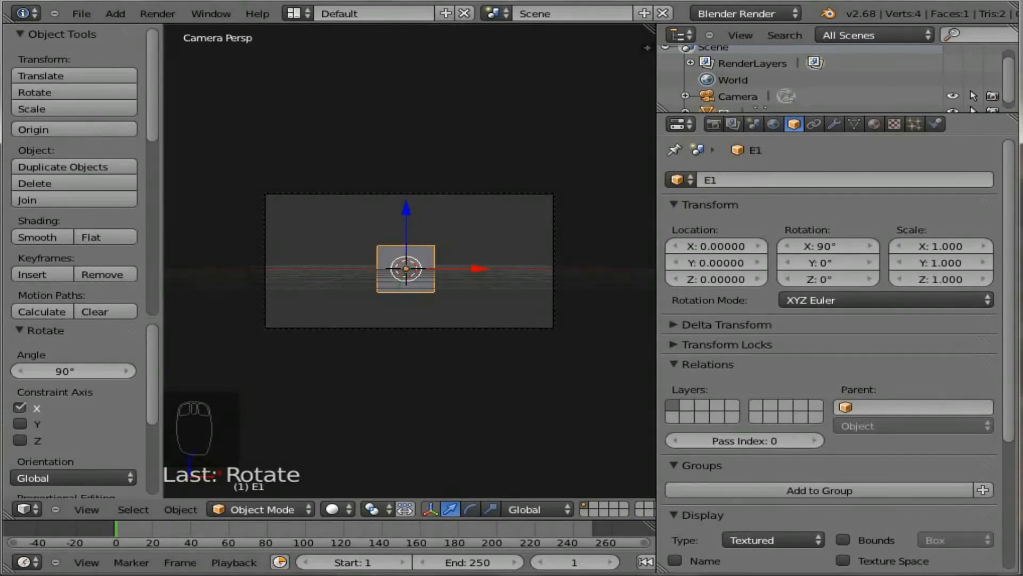
Step: Create a new material for the plane and name it E1
click(875, 124)
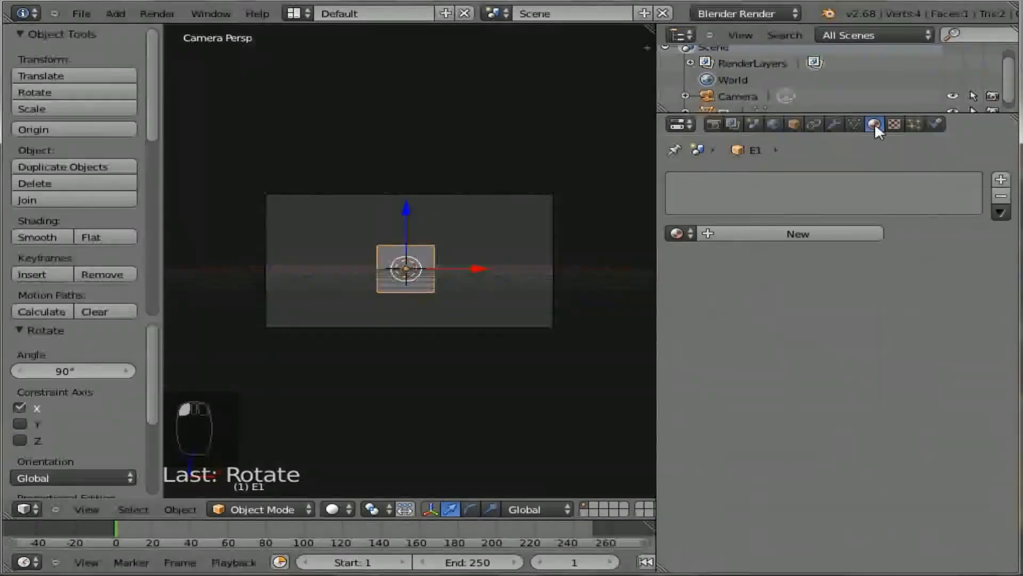
click(746, 235)
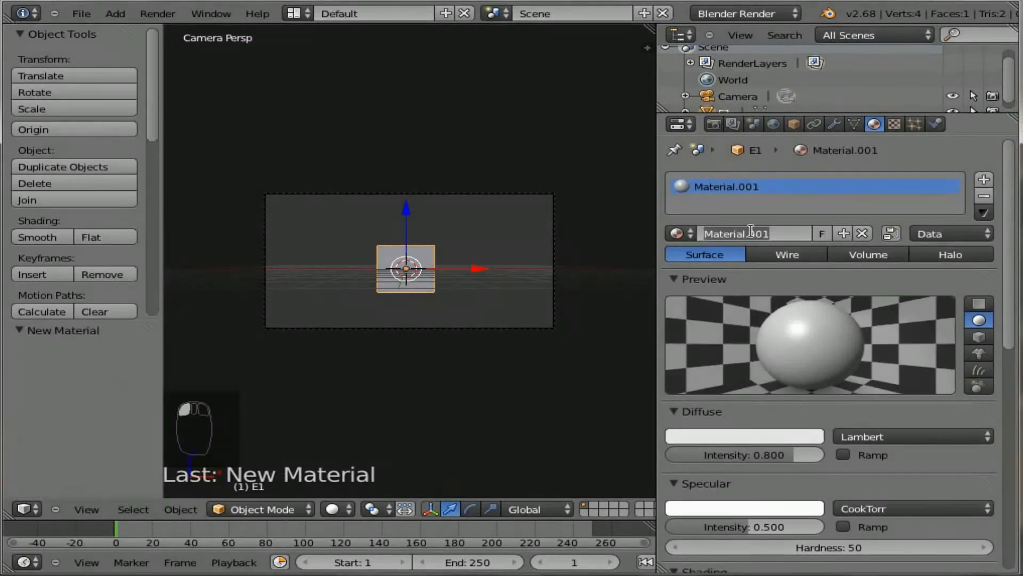
key(BackSpace)
text(E1)
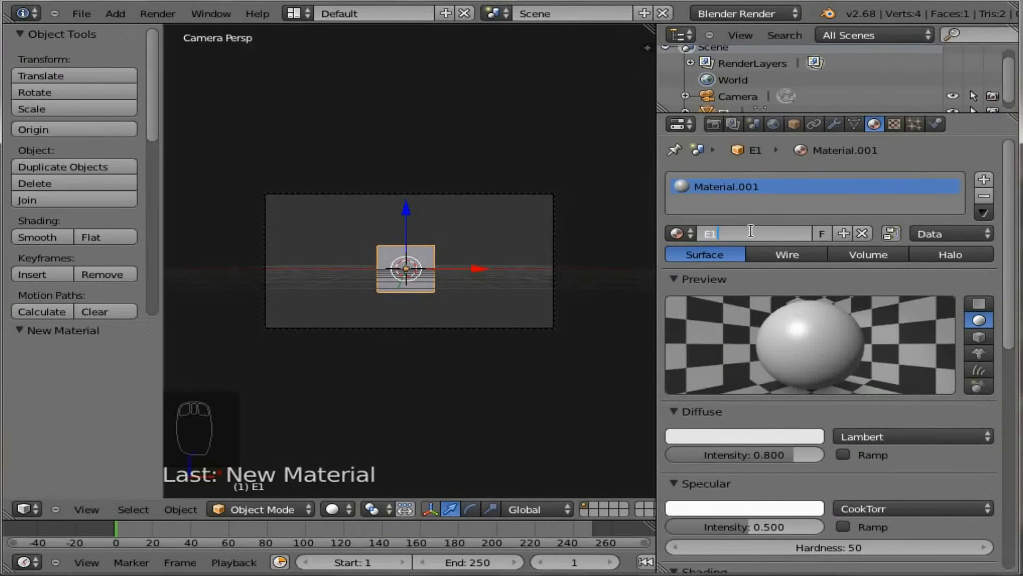
key(Return)
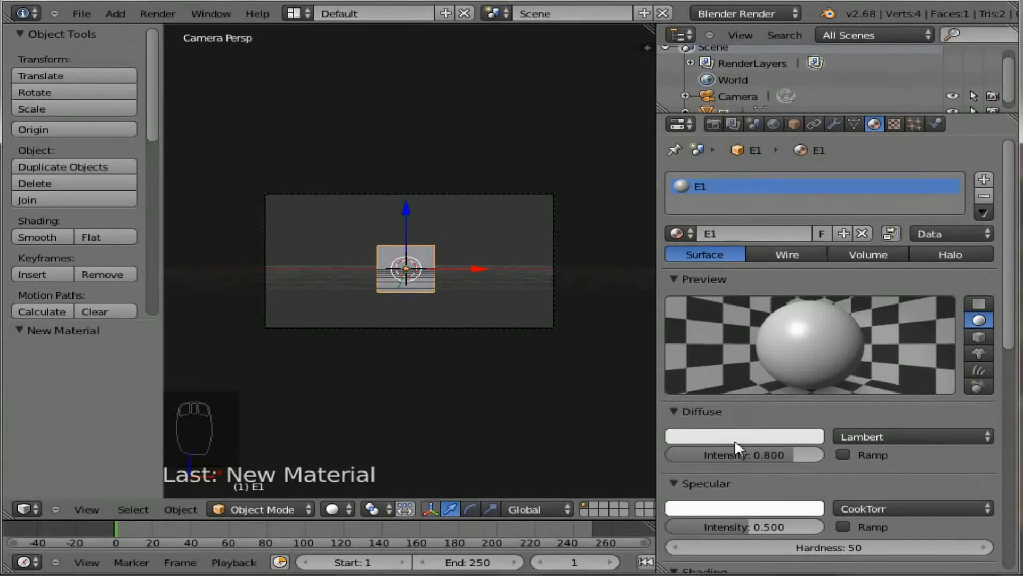
Step: Set the material's diffuse intensity to 1.000 and specular intensity to 0.000, with Z Transparency enabled at alpha 0.000
drag(779, 452, 815, 453)
drag(804, 527, 728, 530)
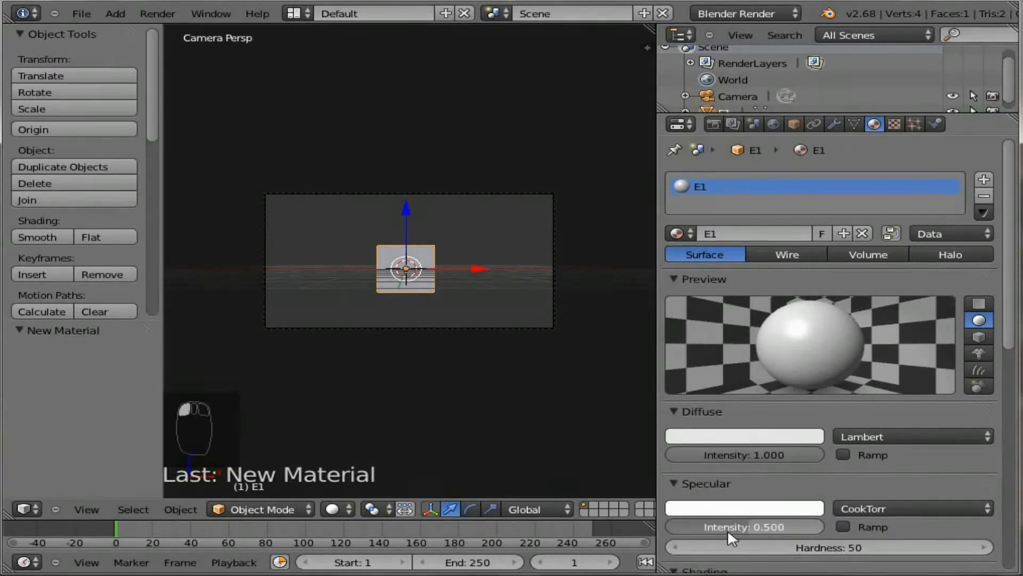
scroll(757, 459, down, 3)
scroll(680, 474, down, 6)
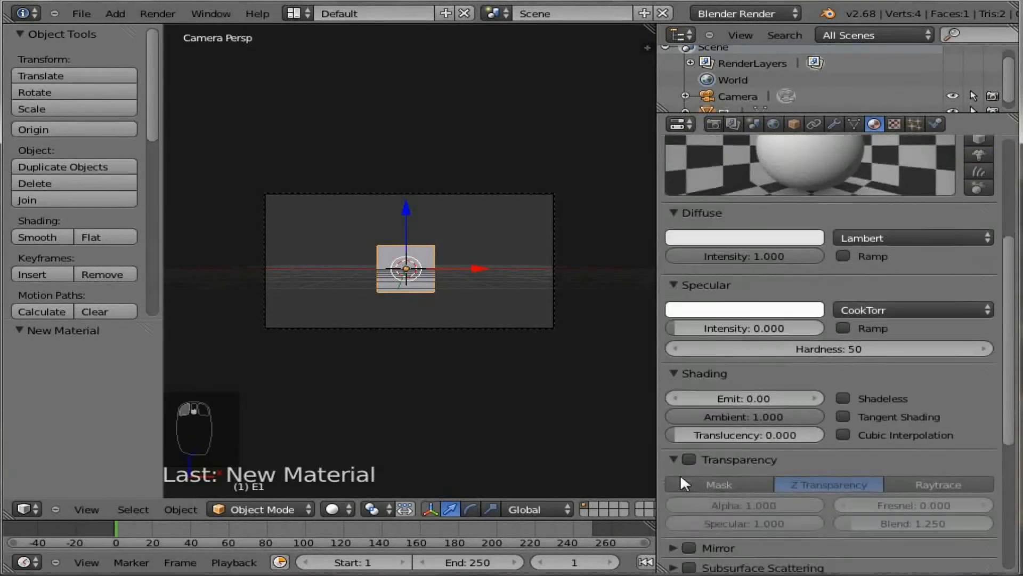
click(688, 460)
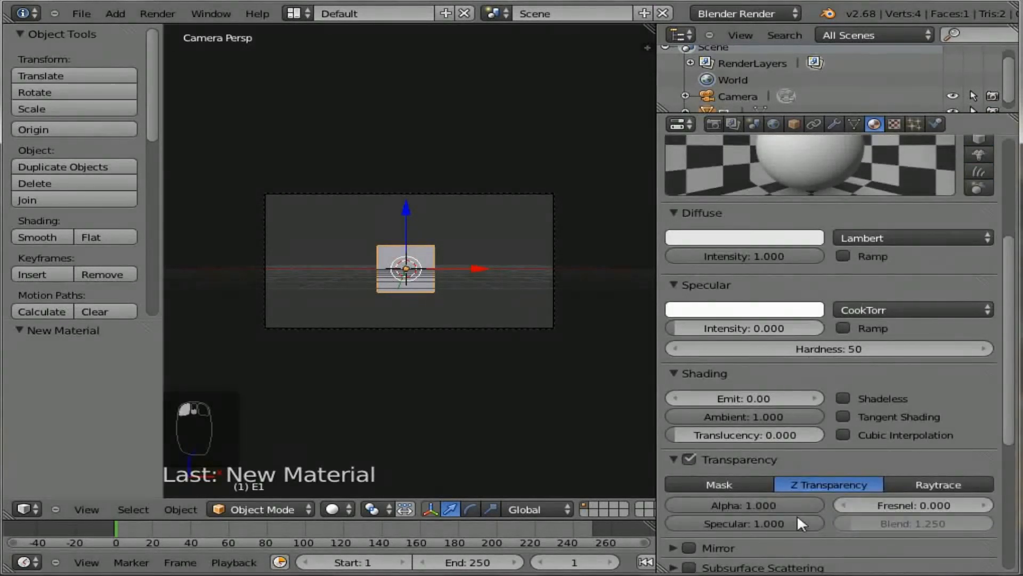
drag(817, 505, 587, 506)
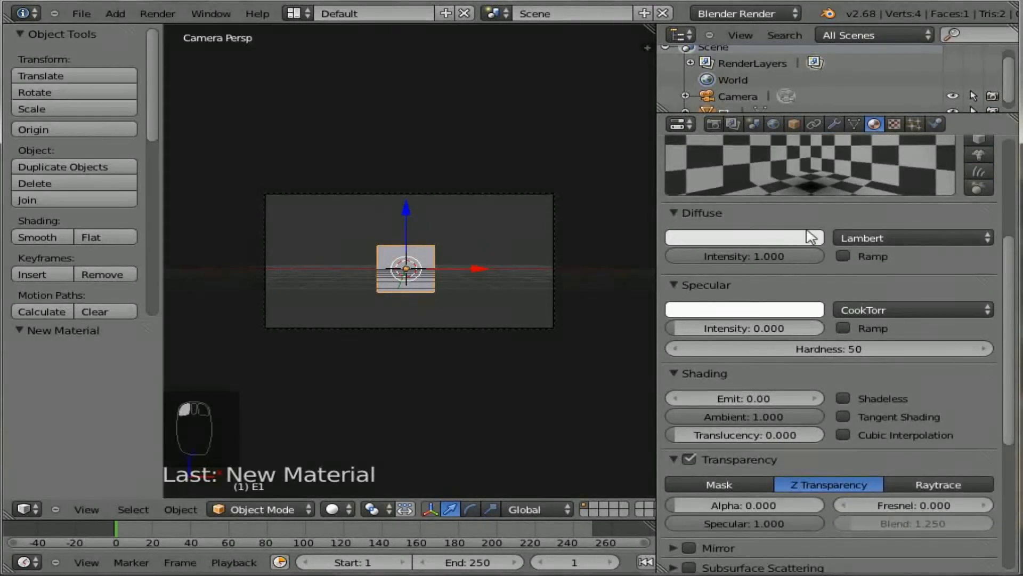
Step: Add a new texture to the E1 material and set its type to Image or Movie
click(894, 125)
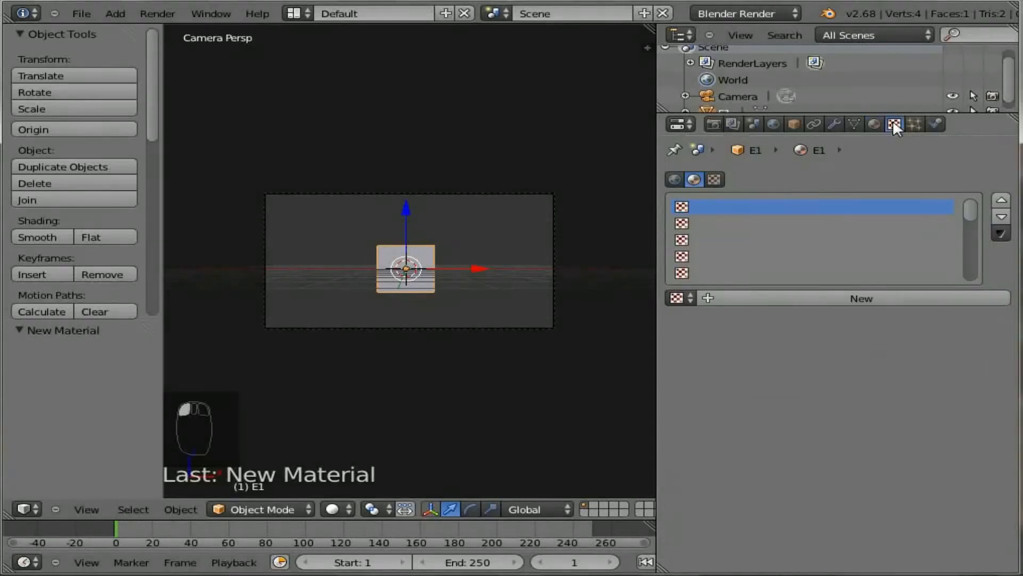
click(849, 298)
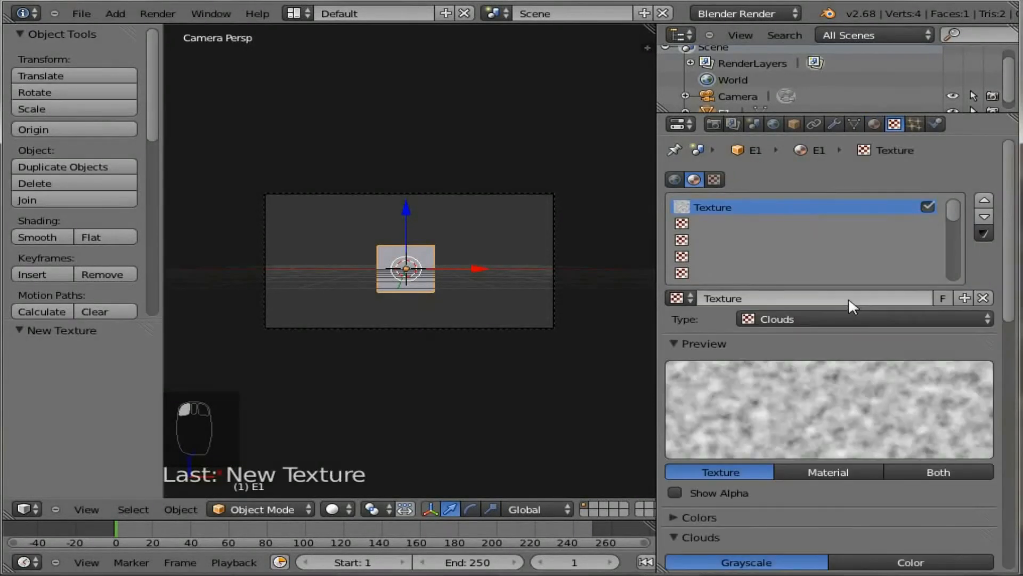
click(829, 318)
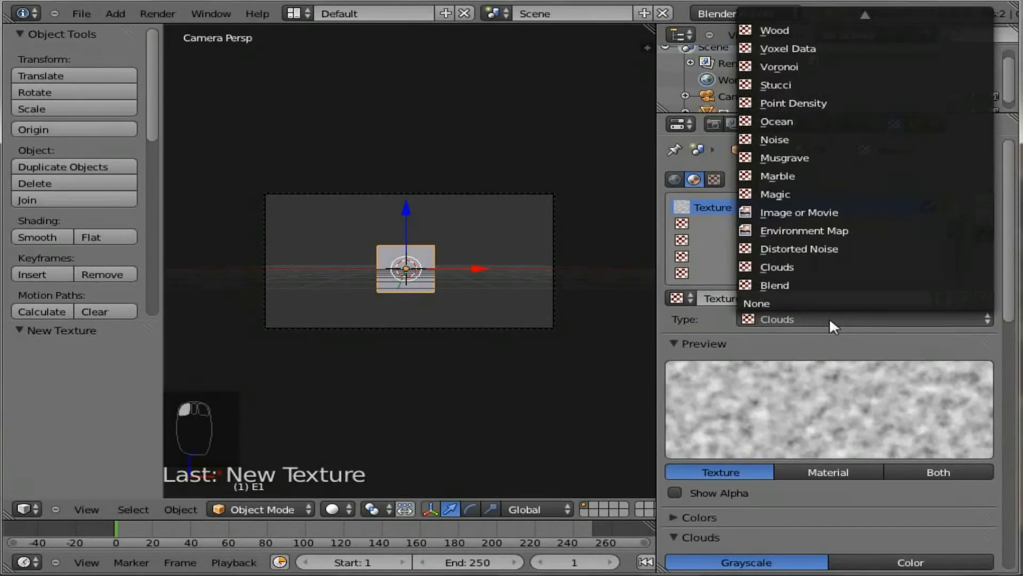
click(824, 211)
scroll(874, 389, down, 3)
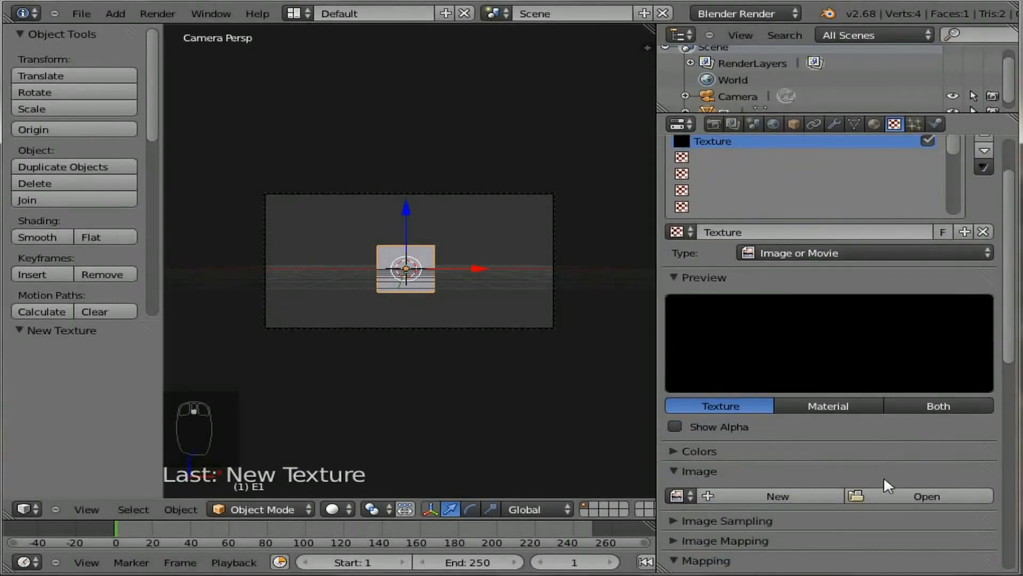
Step: Load the movie alphabet x20001-0052.mp4 from the tuto text anim folder into the texture
click(886, 493)
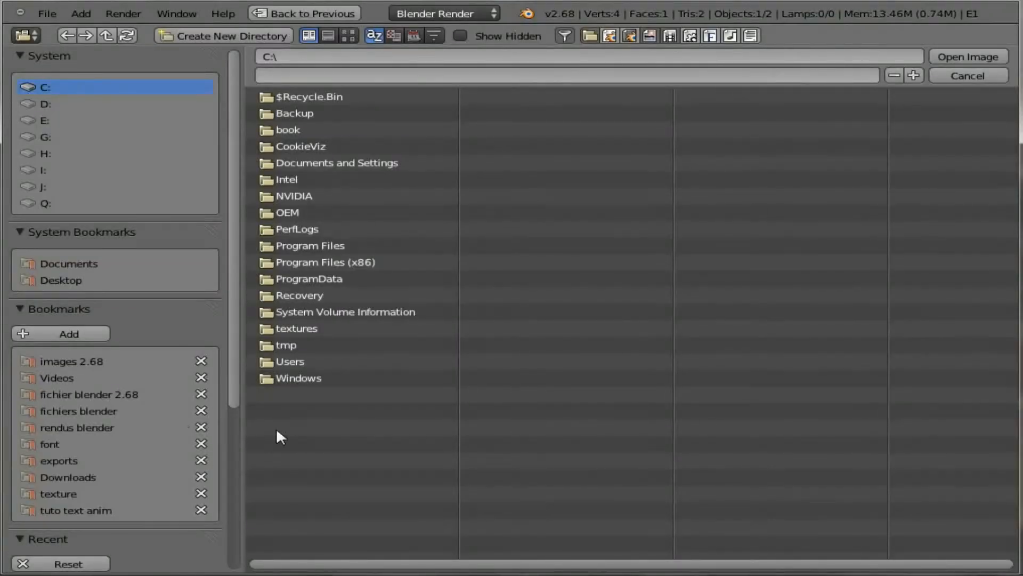
click(72, 511)
click(308, 112)
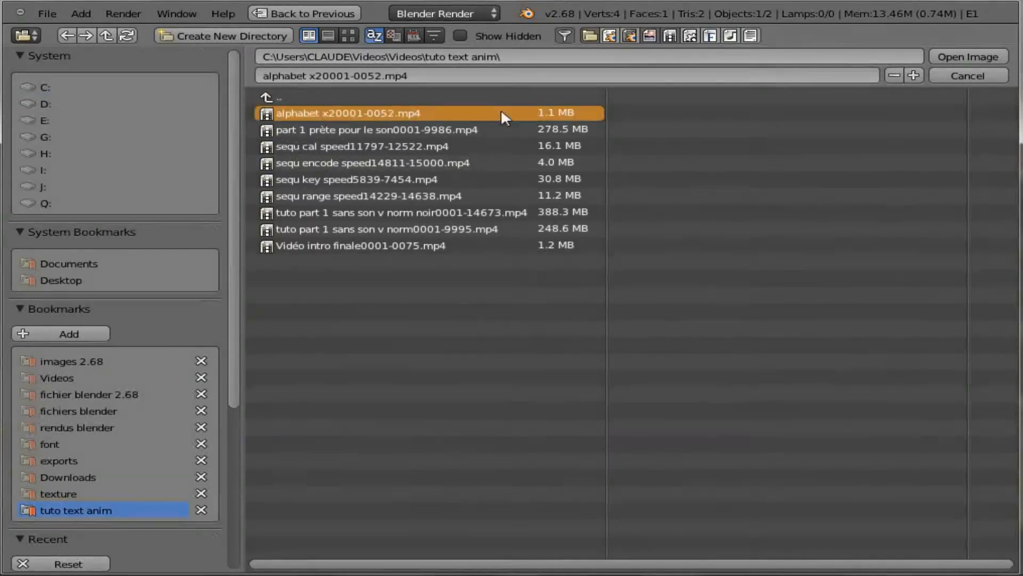
click(949, 51)
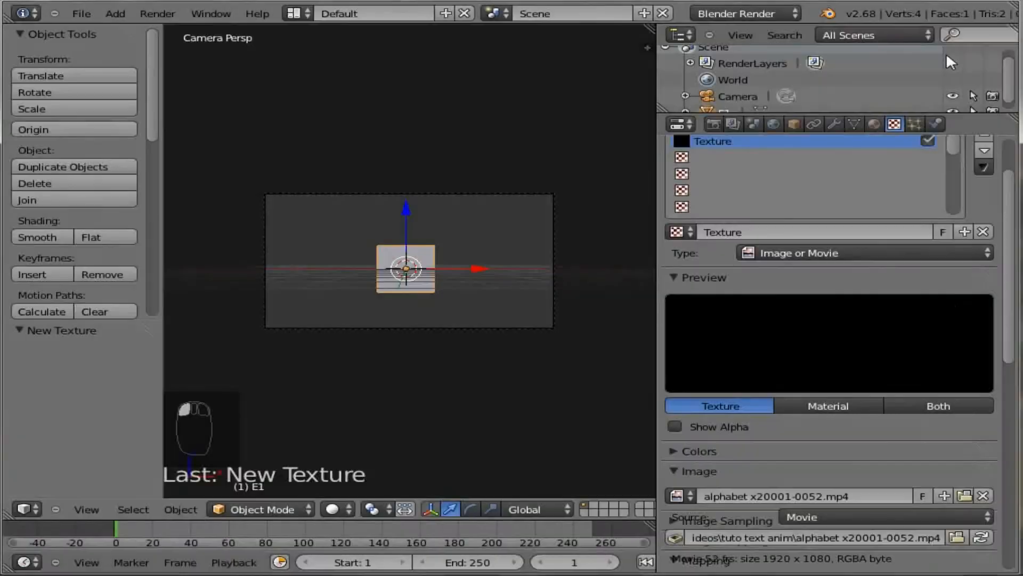
scroll(746, 360, down, 3)
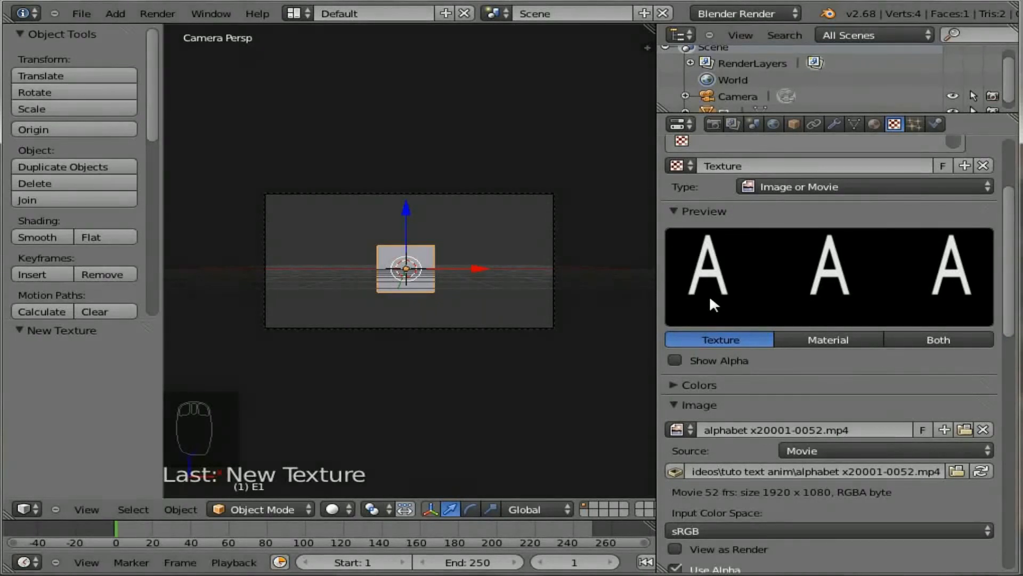
Step: Rename both the loaded movie's image datablock and the texture as E1
scroll(709, 295, up, 2)
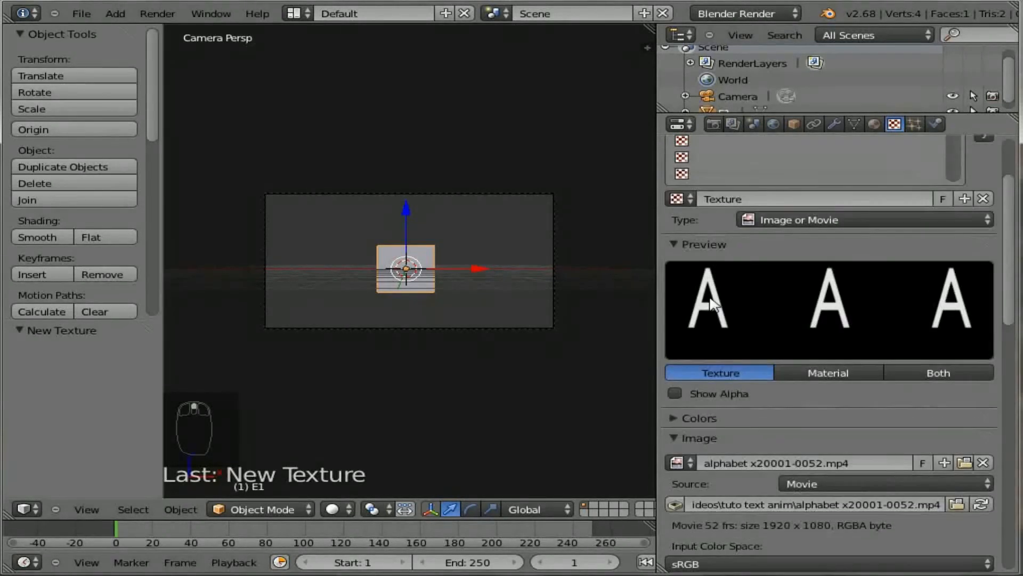
click(865, 462)
key(BackSpace)
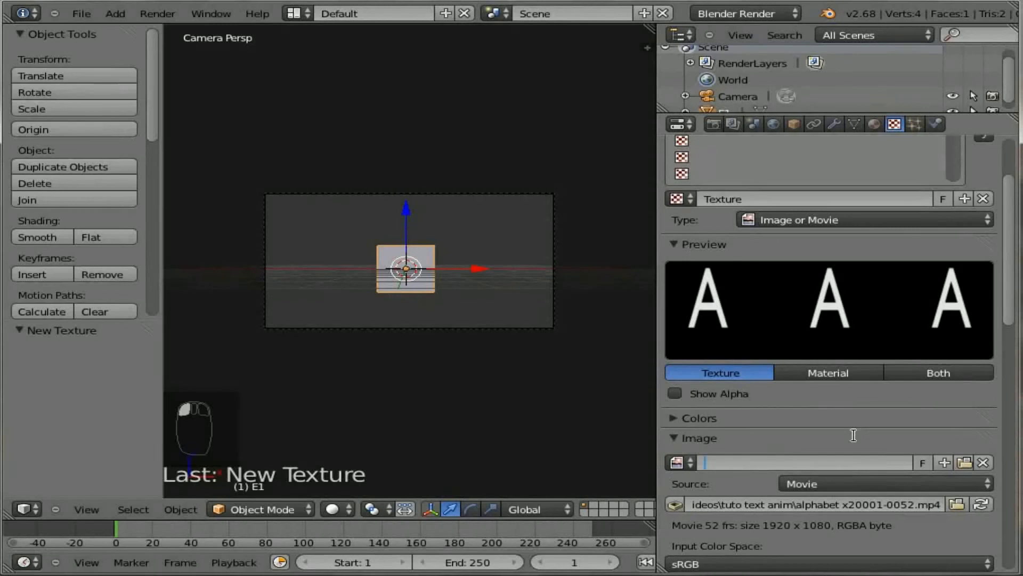
text(E)
key(BackSpace)
text(E1)
key(Return)
double_click(760, 198)
key(BackSpace)
text(E1)
key(Return)
Step: Enable Auto Refresh for the texture's movie and turn on Calculate alpha in its image sampling
scroll(755, 319, down, 10)
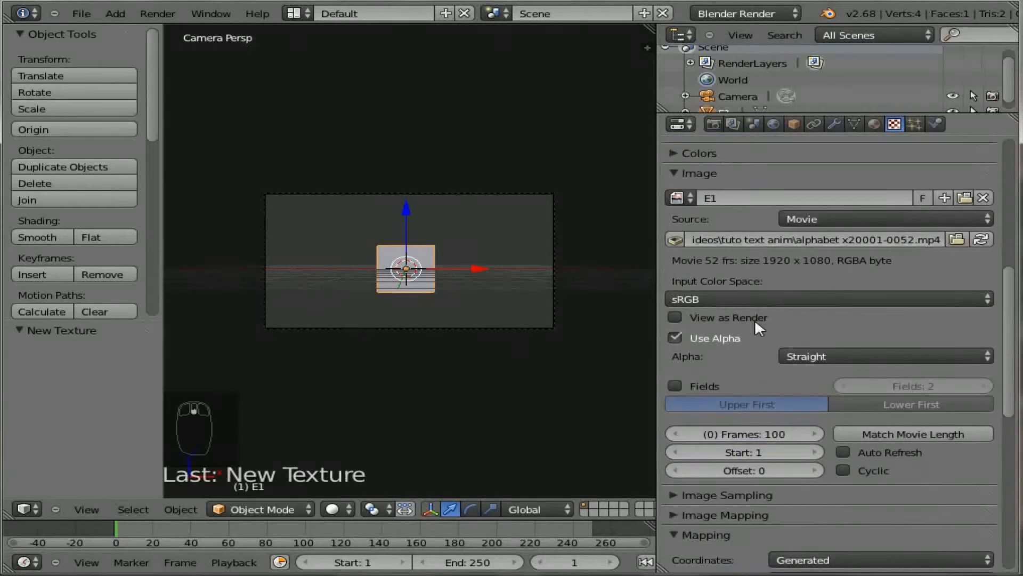
click(841, 451)
scroll(679, 303, up, 4)
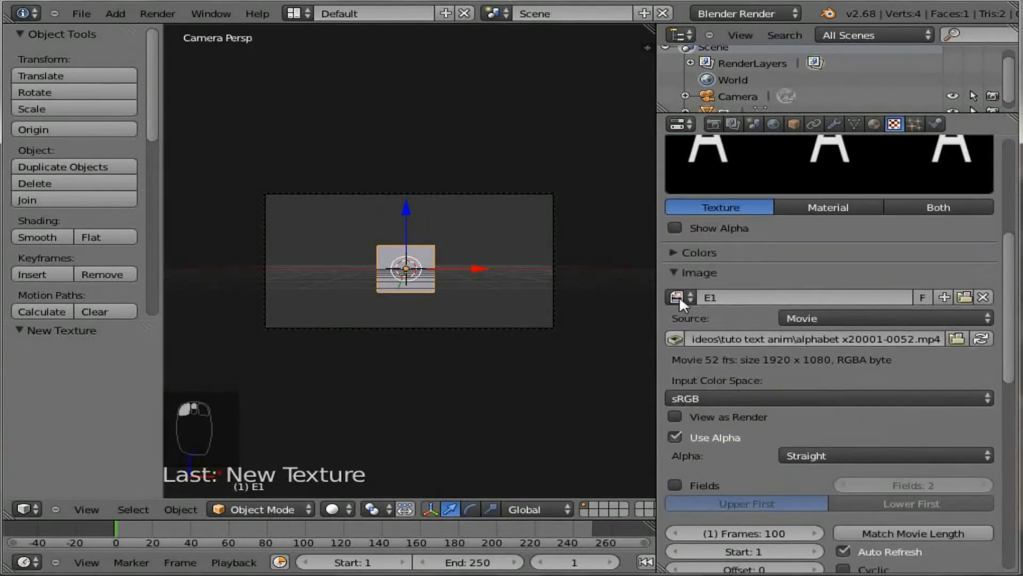
scroll(679, 293, down, 6)
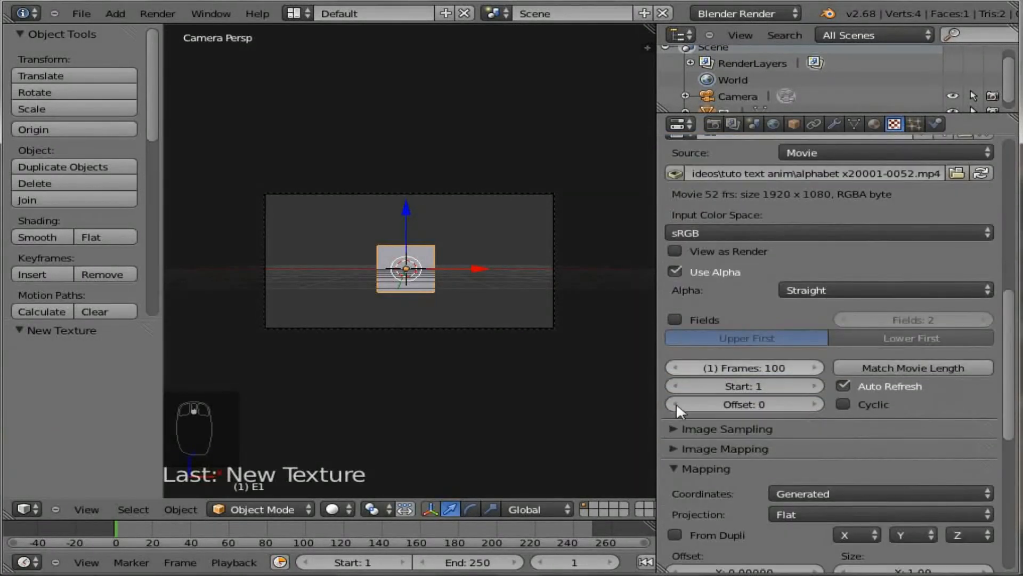
click(673, 427)
scroll(692, 356, down, 3)
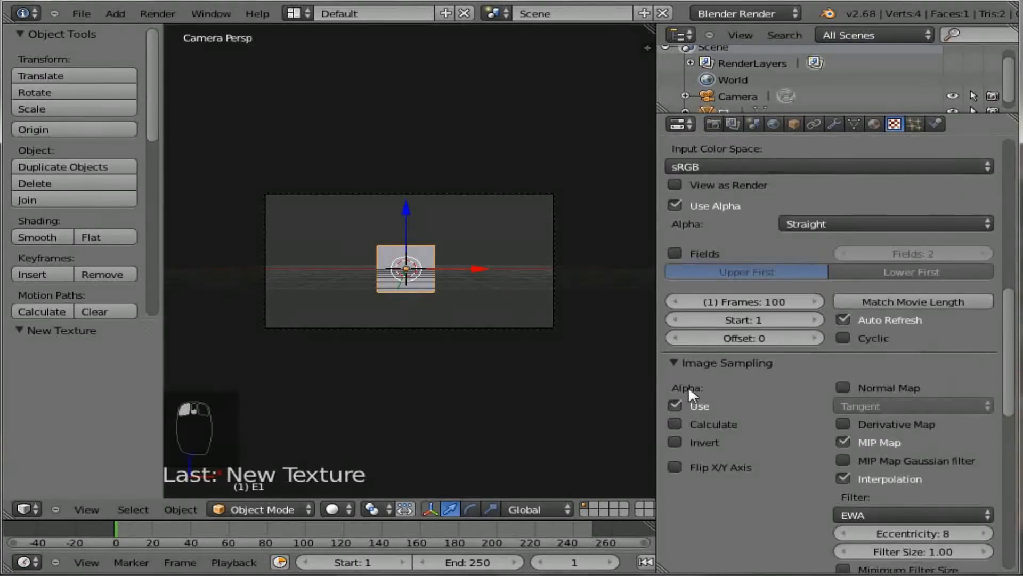
click(675, 423)
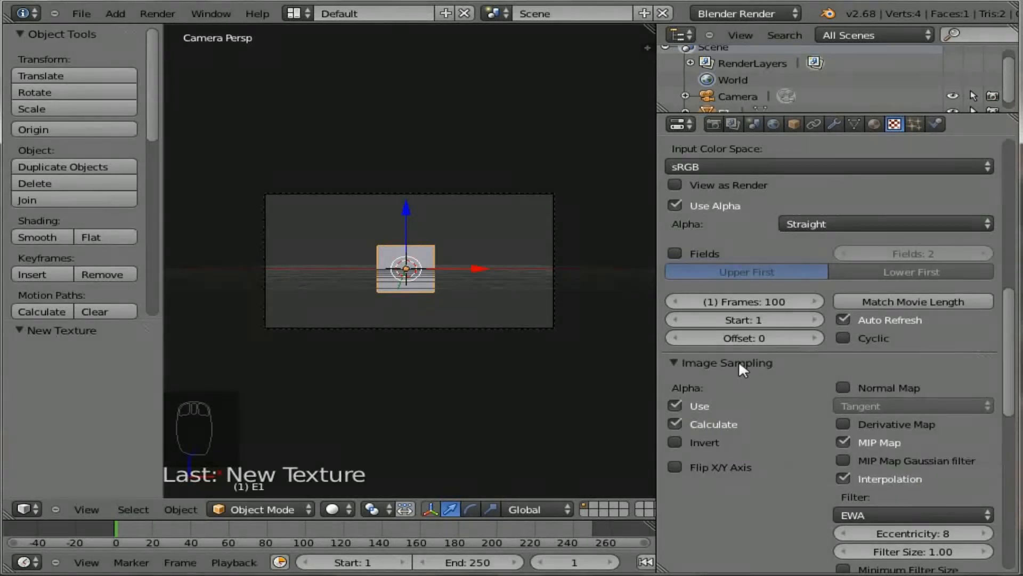
Step: Make the texture influence the diffuse Alpha and shading Emit instead of the diffuse Color
scroll(739, 360, down, 6)
scroll(739, 361, down, 7)
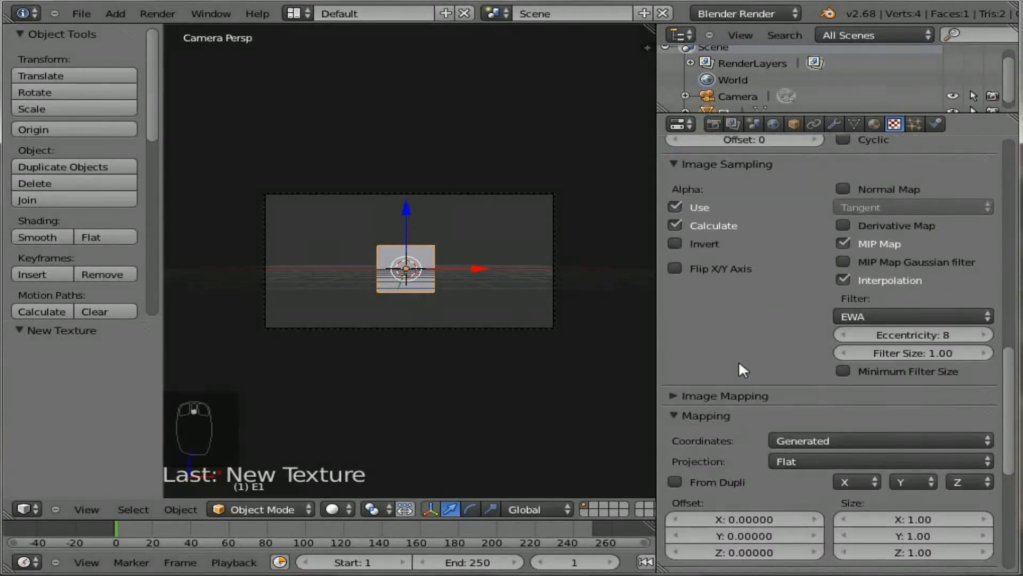
scroll(739, 361, down, 7)
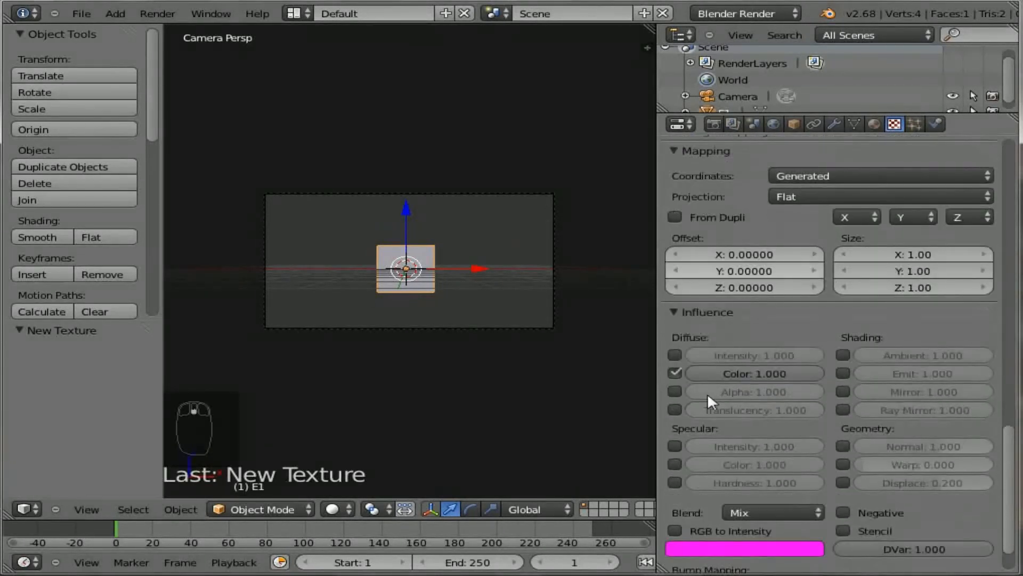
click(675, 372)
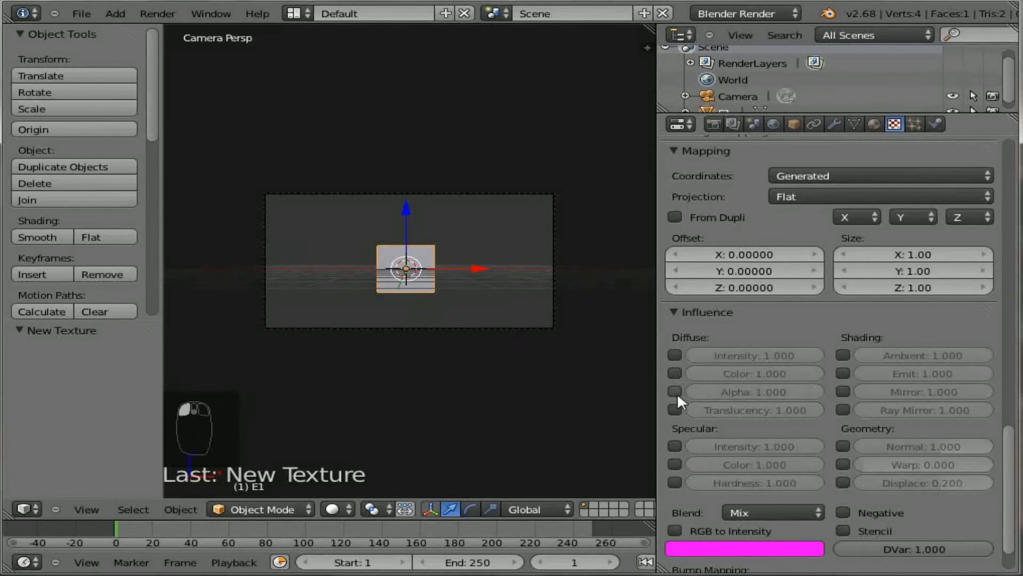
click(675, 391)
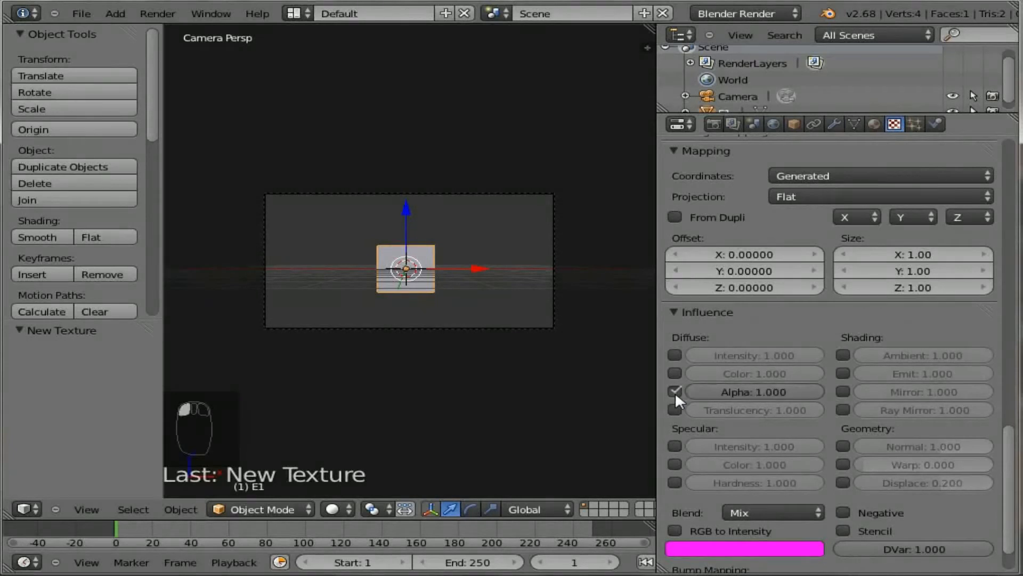
click(843, 373)
Step: Set the world's horizon color to black
scroll(802, 320, up, 3)
scroll(798, 303, up, 3)
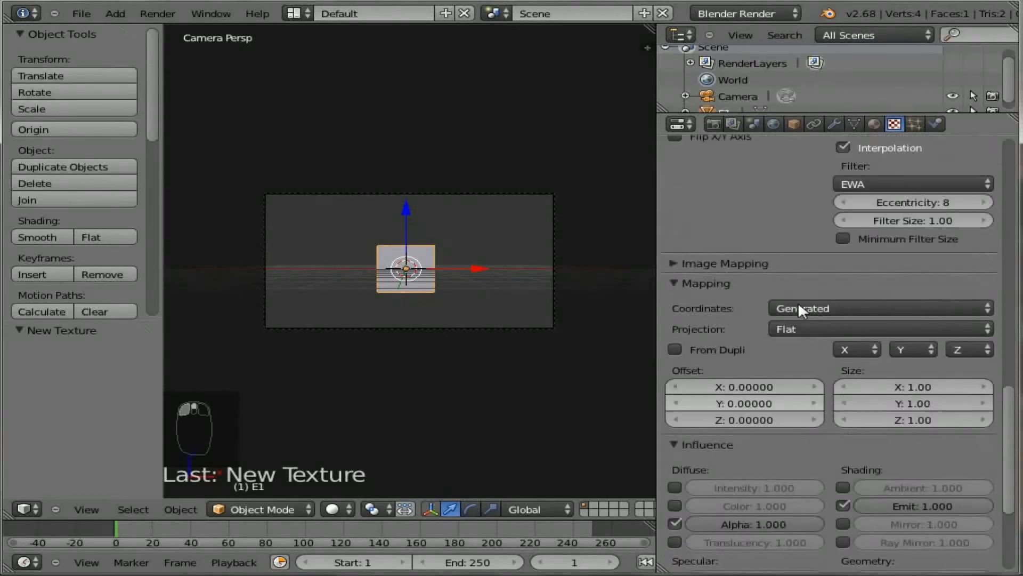
click(775, 124)
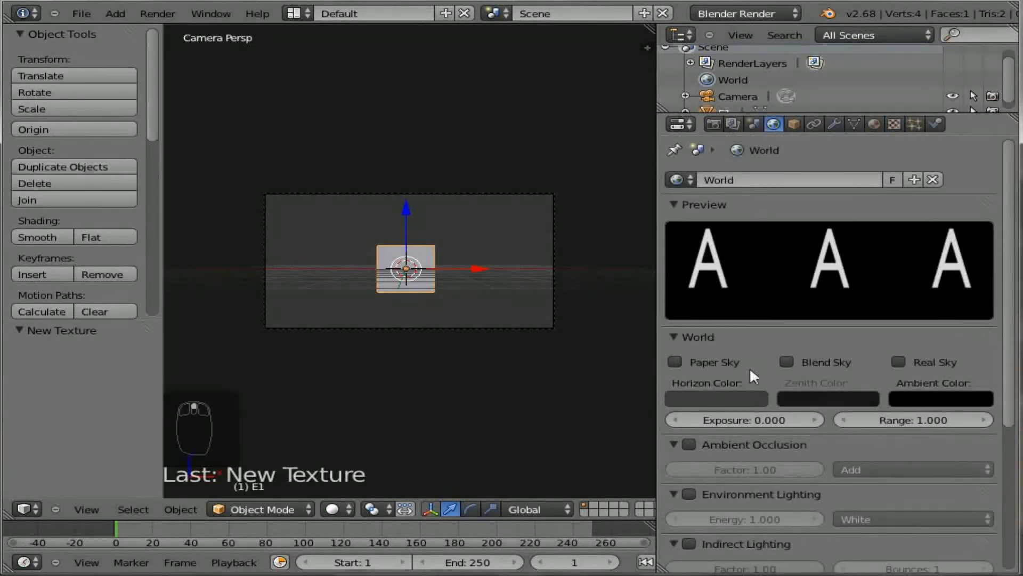
click(746, 398)
drag(842, 264, 832, 308)
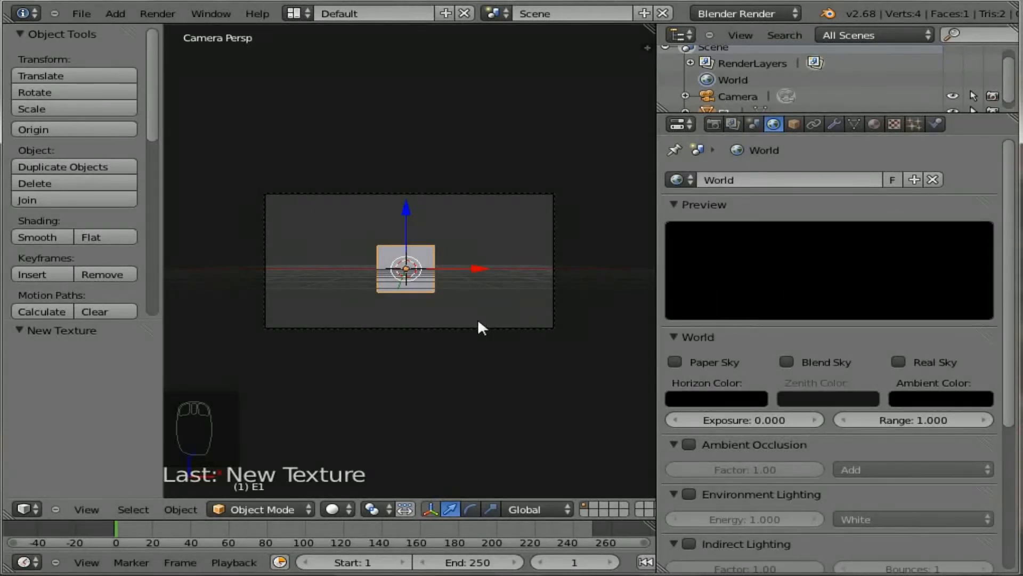
Step: Render the current frame to check how the letter plane looks against the background
key(F12)
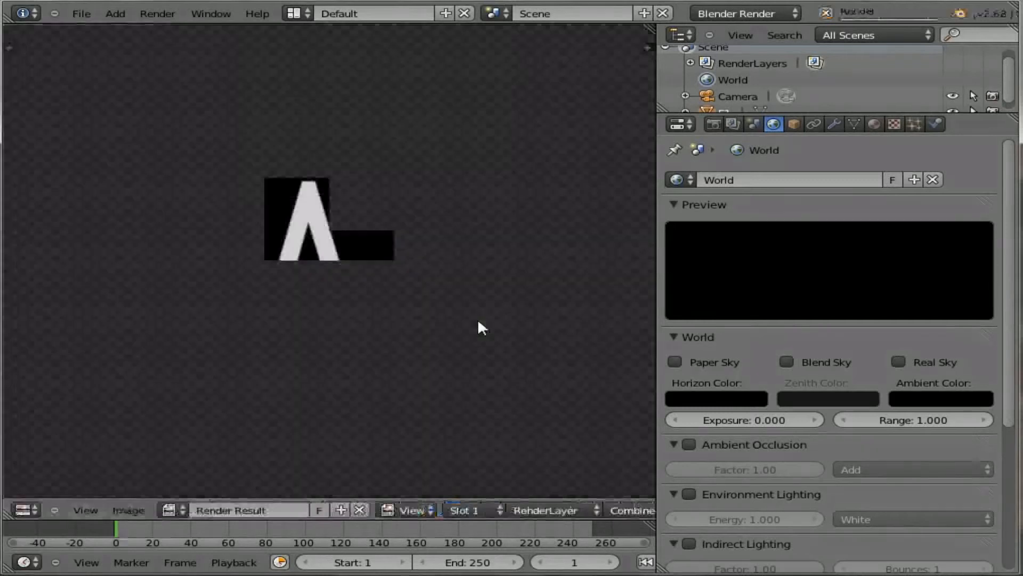
scroll(478, 321, down, 3)
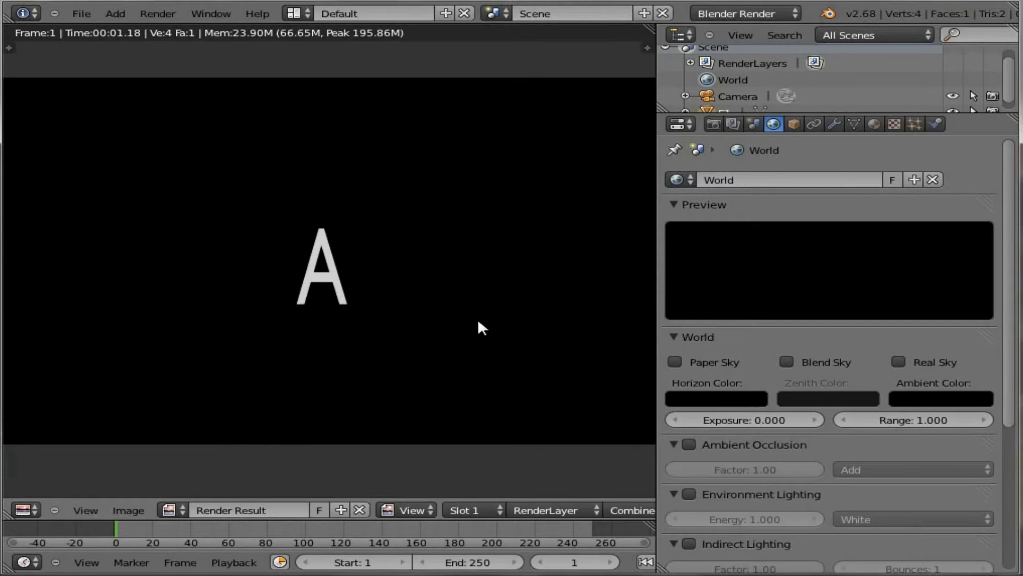
scroll(478, 321, down, 1)
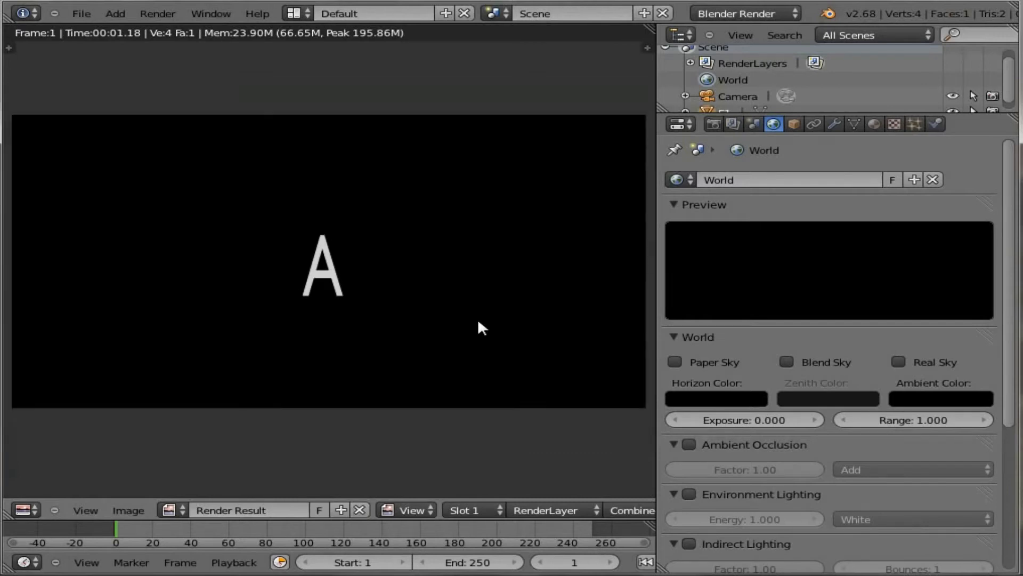
Step: Brighten the world's horizon color and change it to a dark blue
click(733, 394)
drag(837, 286, 840, 254)
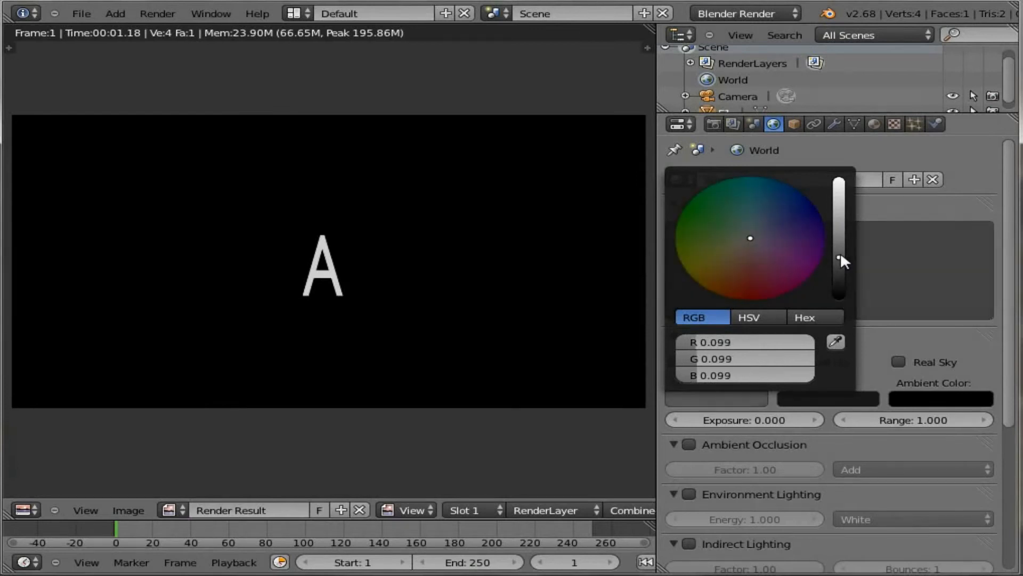
click(762, 233)
click(799, 214)
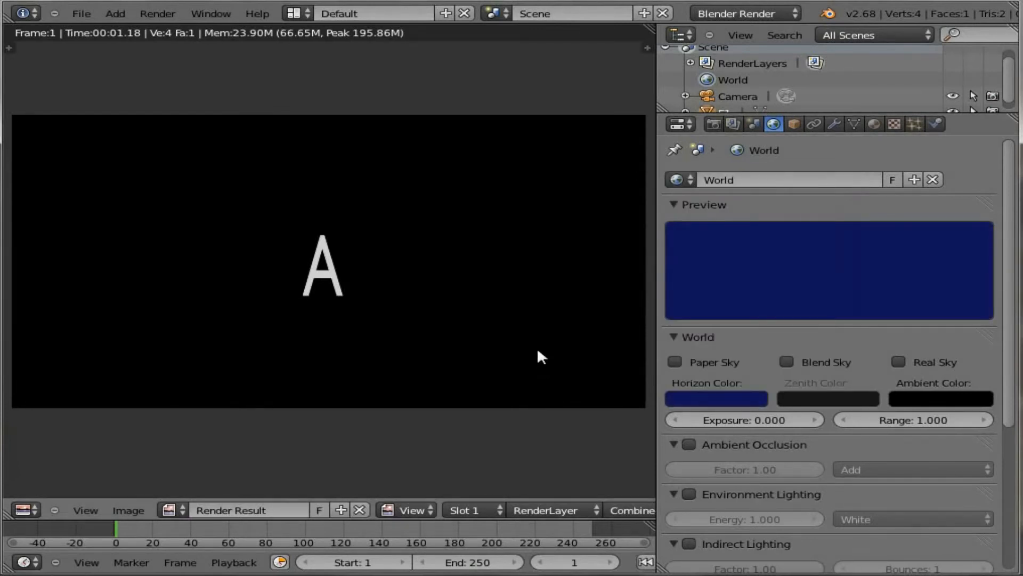
Step: Render the frame to check the letter against the dark blue background, and set the world's horizon color back to black
key(F12)
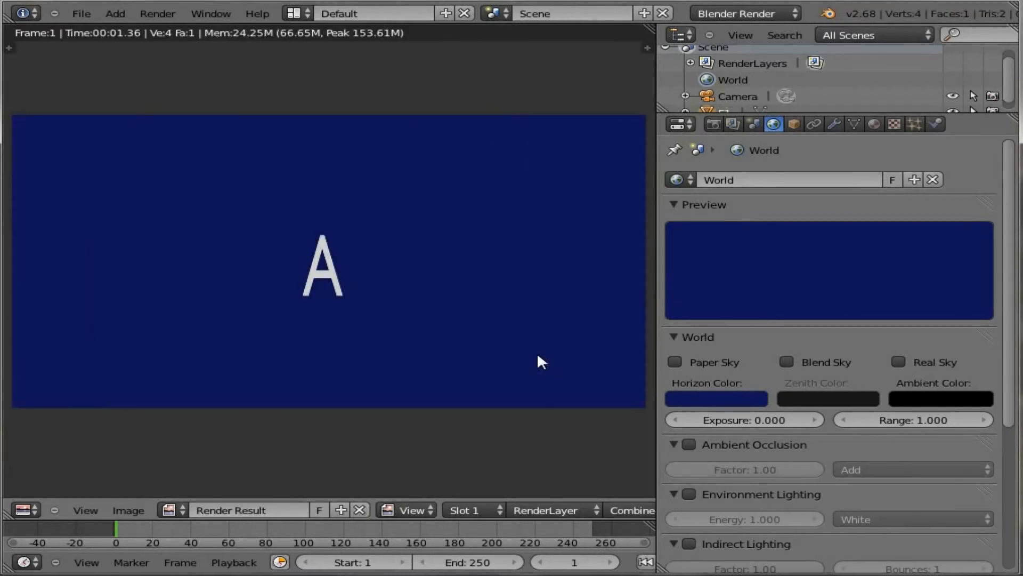
key(Escape)
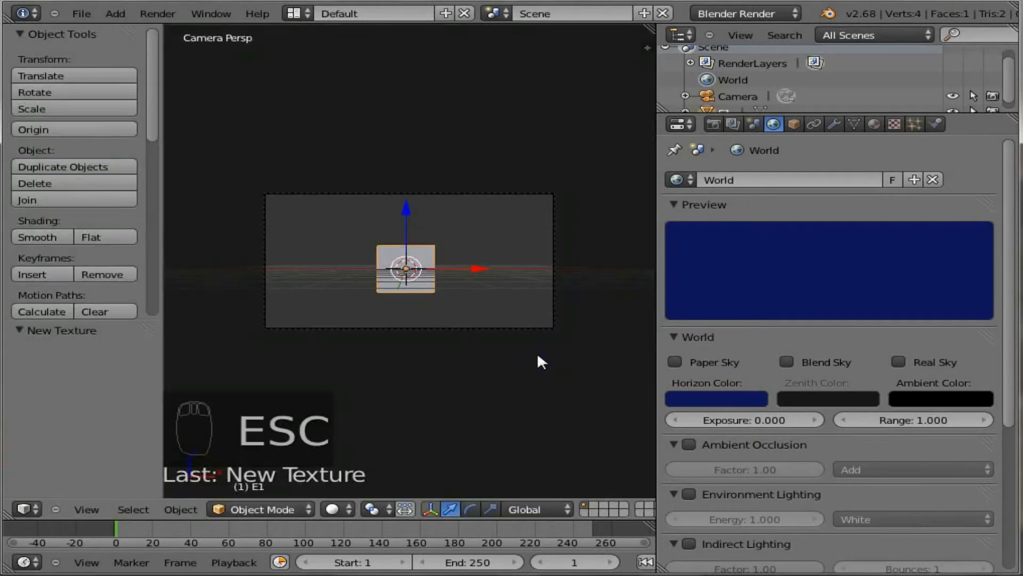
click(693, 397)
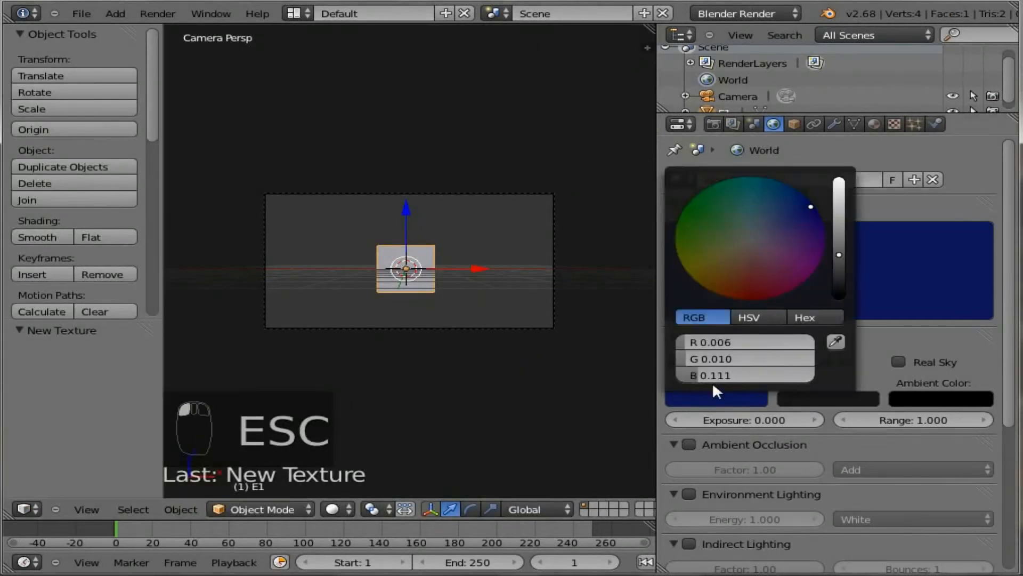
drag(836, 274, 836, 312)
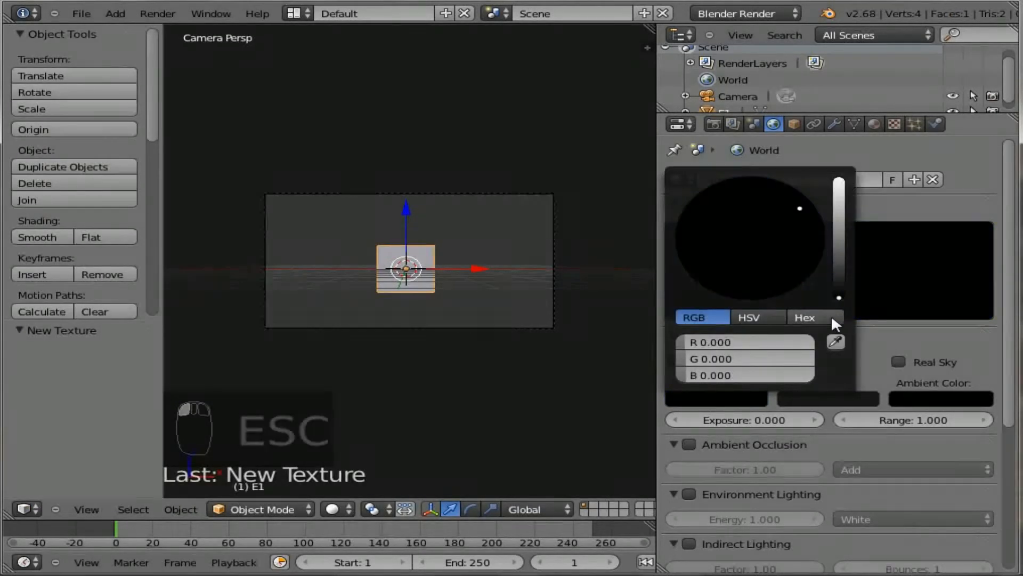
scroll(402, 339, up, 2)
scroll(402, 339, down, 2)
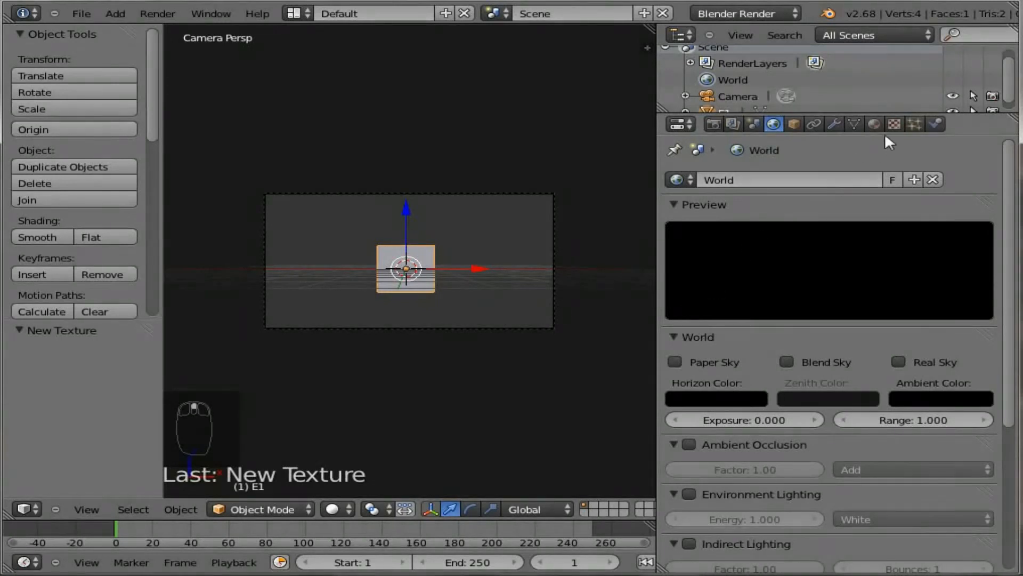
Step: Set the E1 movie texture's frame count to 5
click(874, 124)
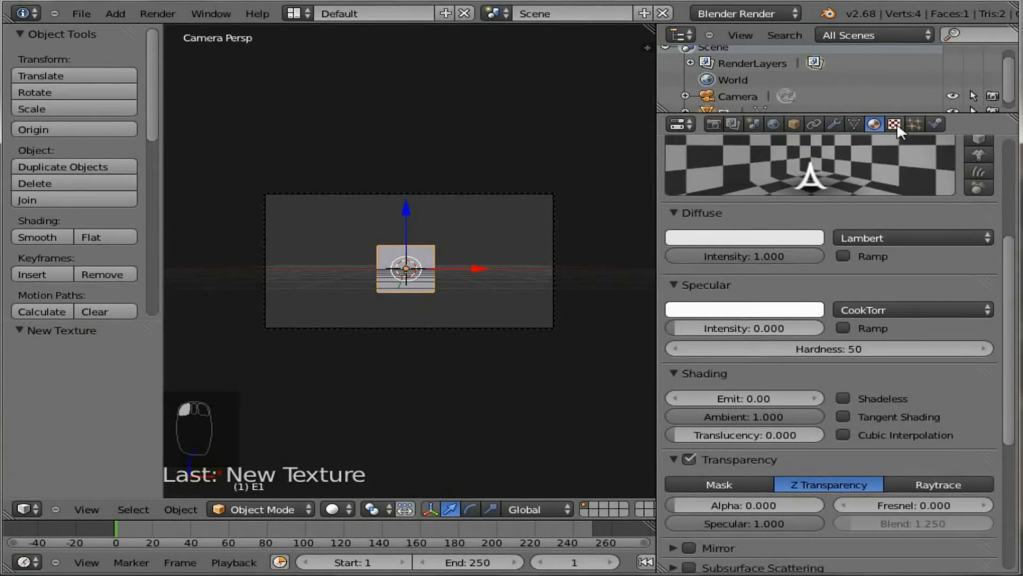
click(895, 125)
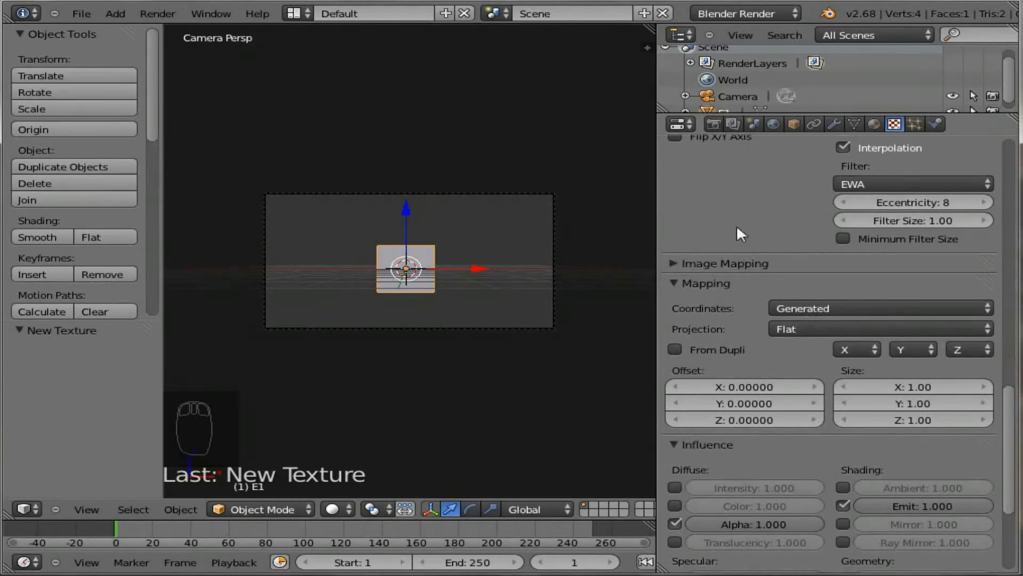
scroll(737, 228, up, 5)
scroll(737, 225, up, 8)
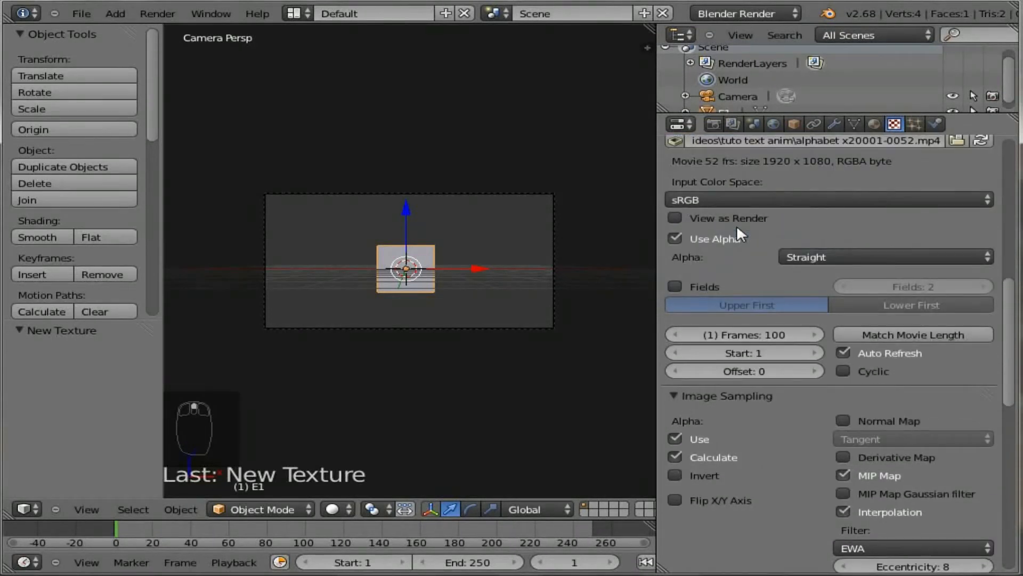
scroll(737, 225, up, 2)
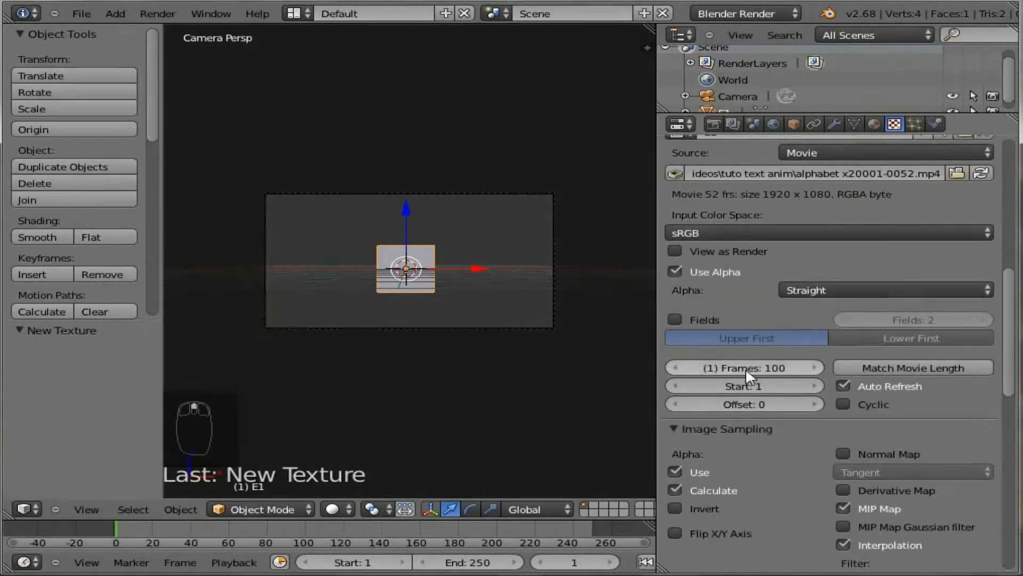
click(771, 372)
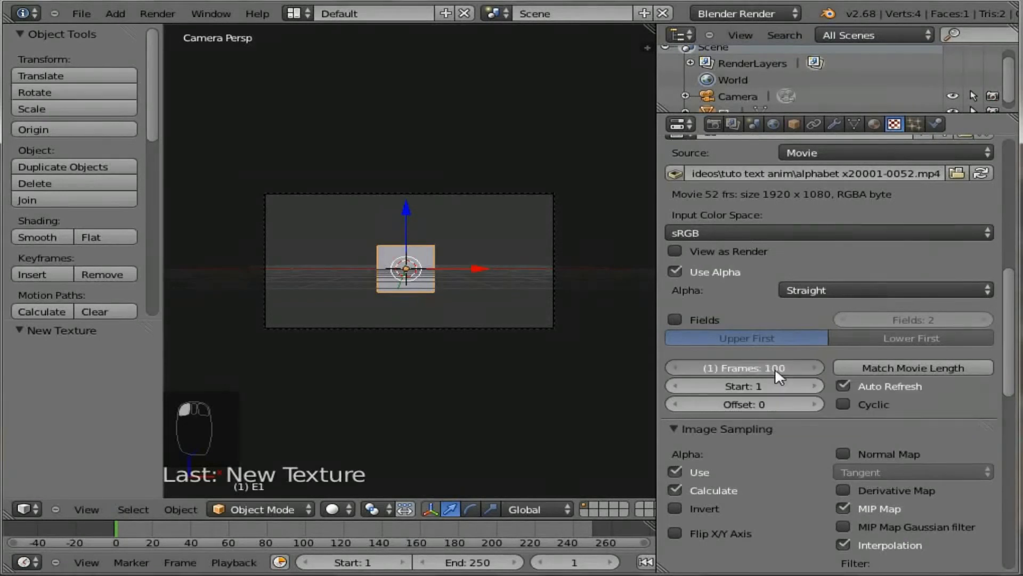
text(5)
key(Return)
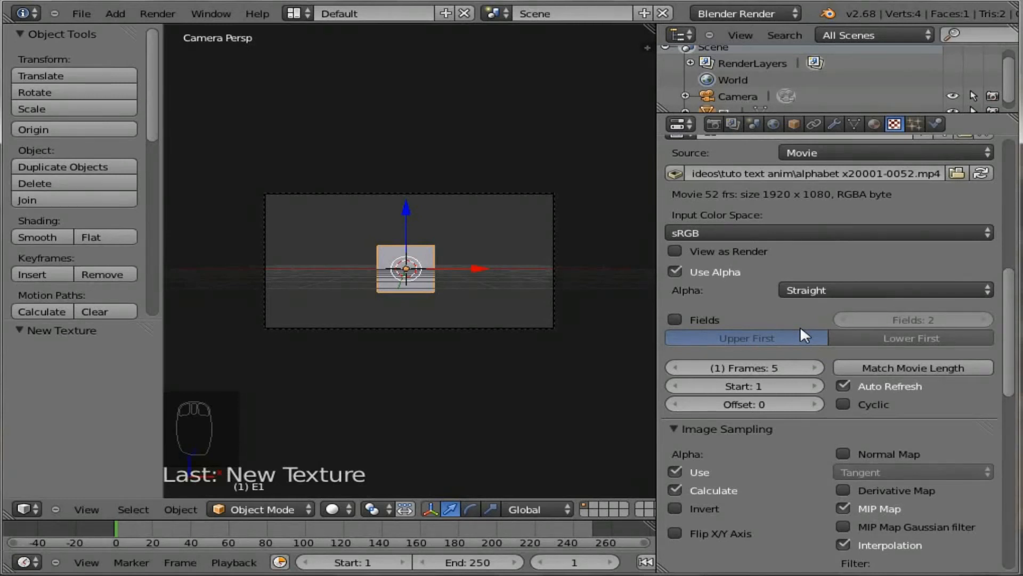
Step: Go to frame 5 and render it to check which letter the plane shows
click(575, 564)
text(5)
key(Return)
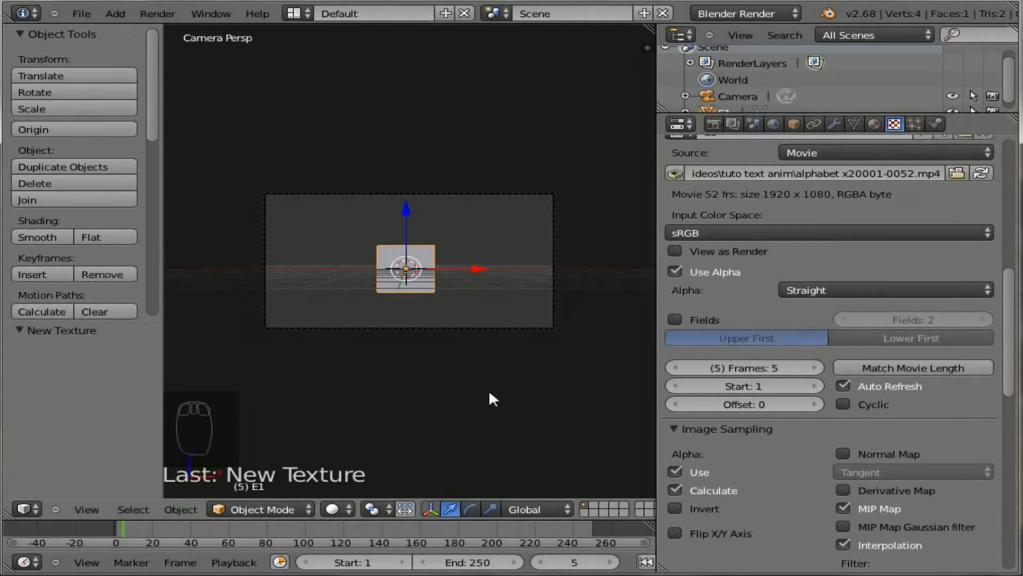
key(F12)
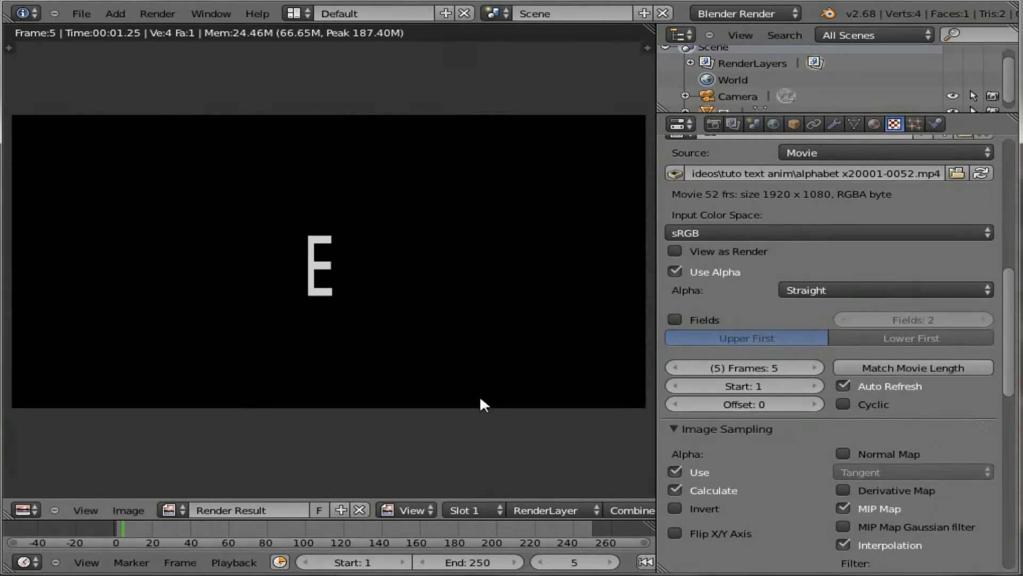
key(Escape)
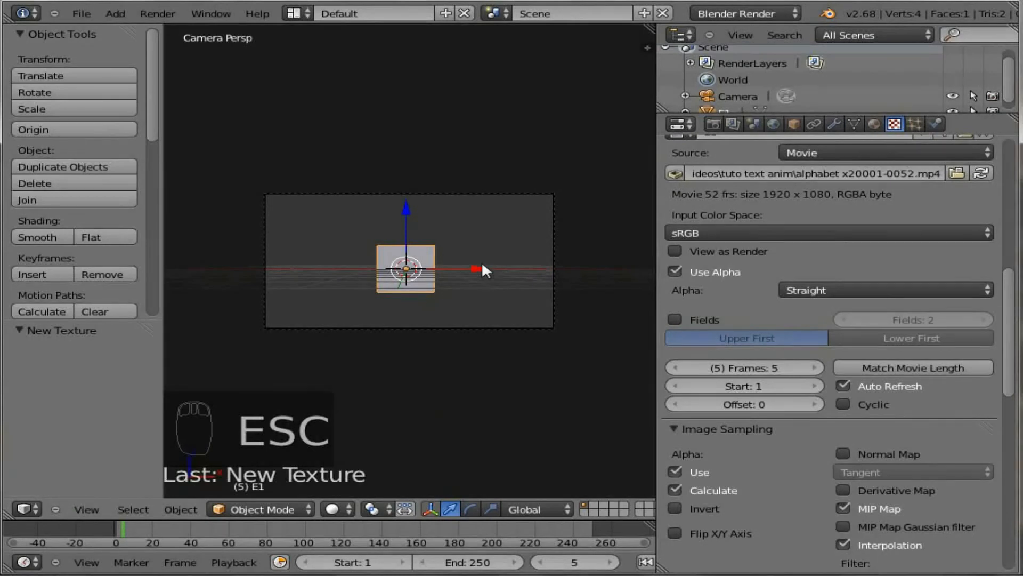
Step: Move the E1 plane about 3.78 units in the negative X direction and return to frame 1
drag(473, 263, 368, 270)
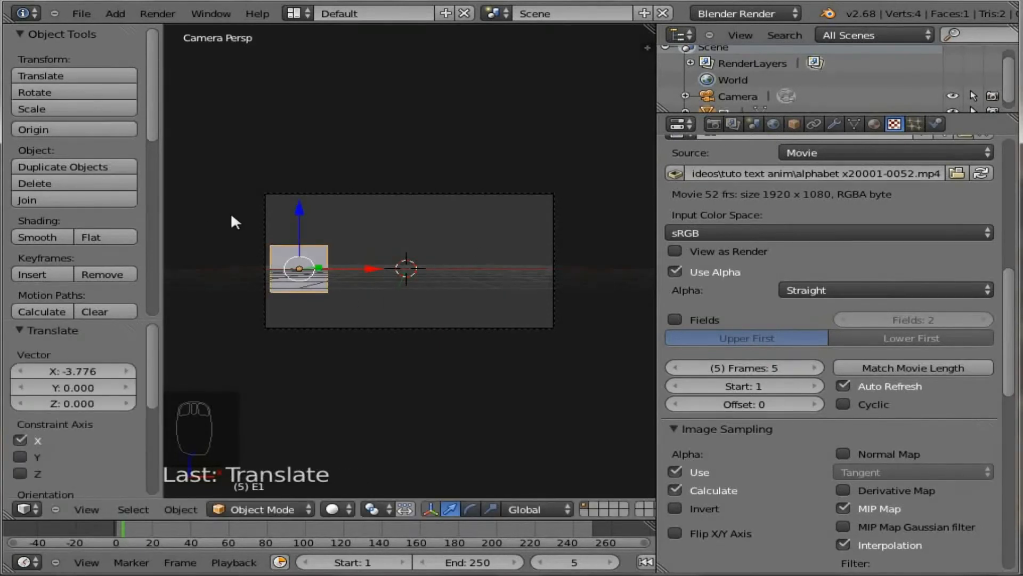
click(573, 563)
text(1)
key(Return)
Step: Duplicate the E1 plane and move the copy about 2.03 units along X so it sits beside the original
click(87, 166)
click(87, 165)
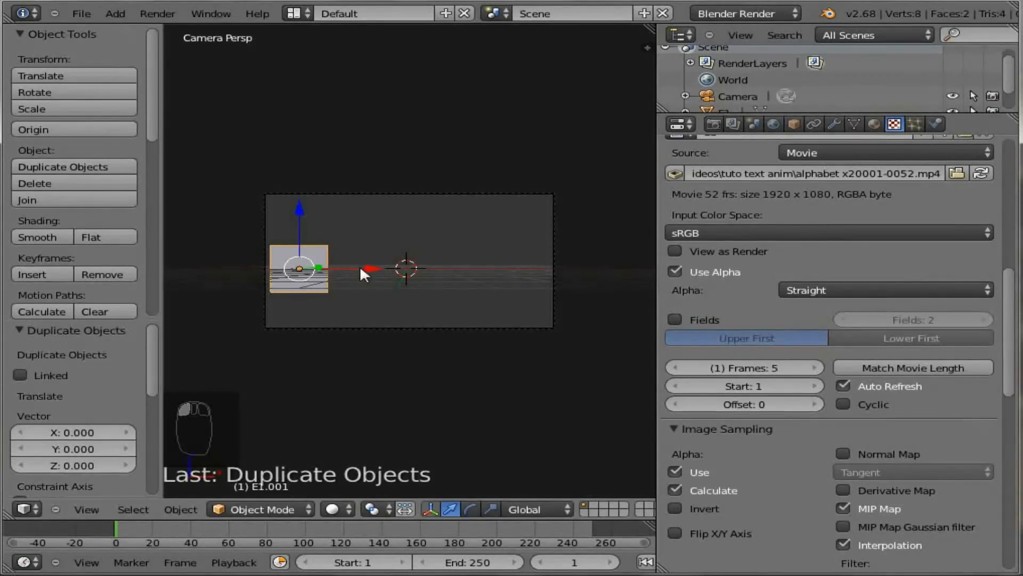
click(417, 264)
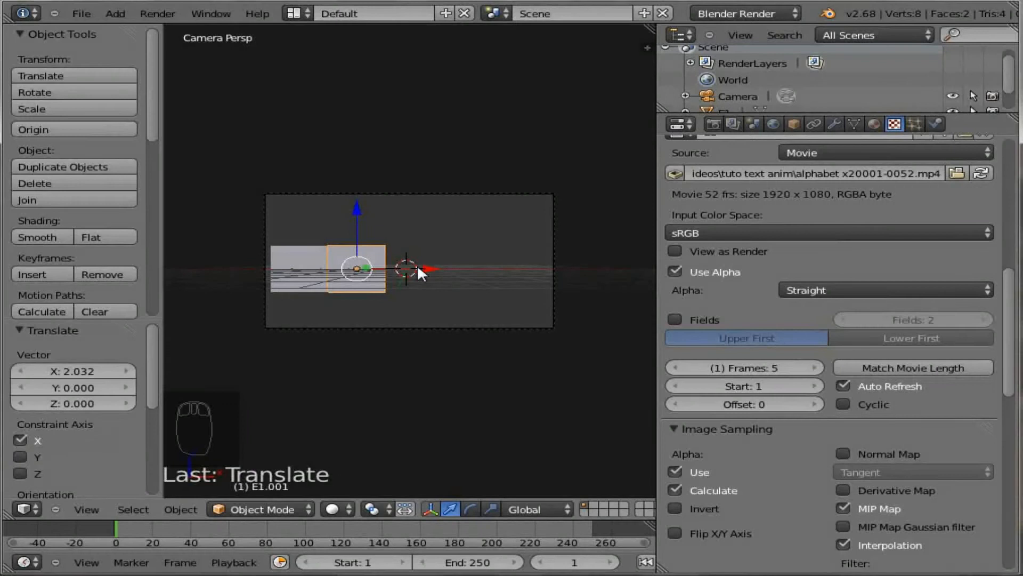
Step: Rename the duplicated plane object as L1
click(794, 123)
click(735, 181)
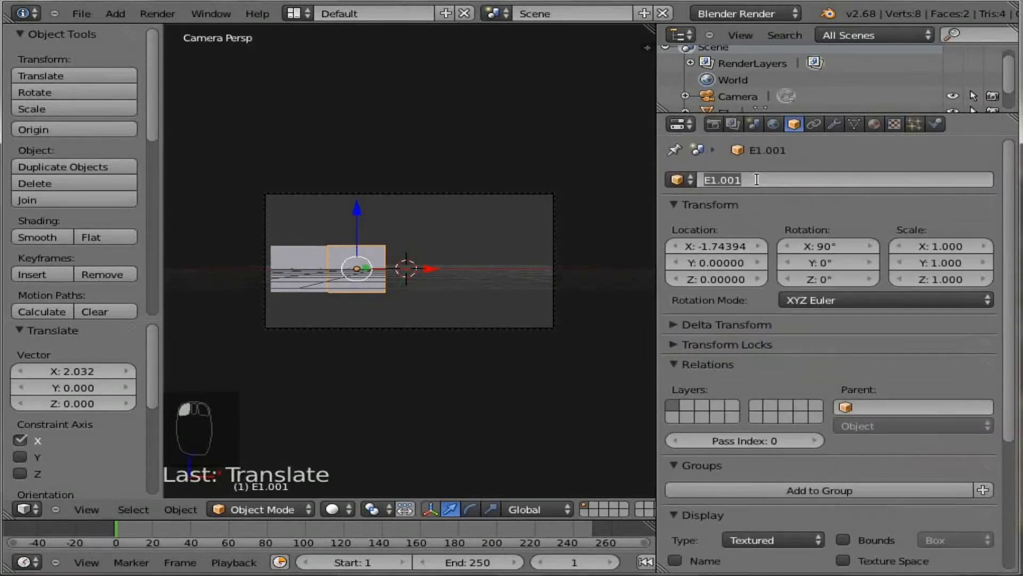
key(BackSpace)
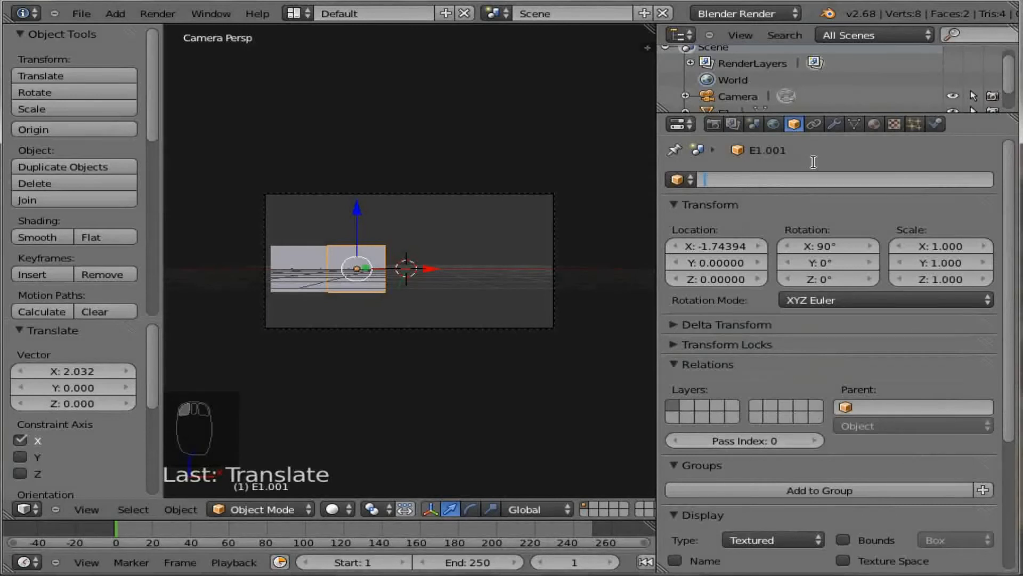
text(L1)
key(Return)
Step: Make the duplicated plane's material a single-user copy and name it L1
click(876, 123)
scroll(753, 233, up, 6)
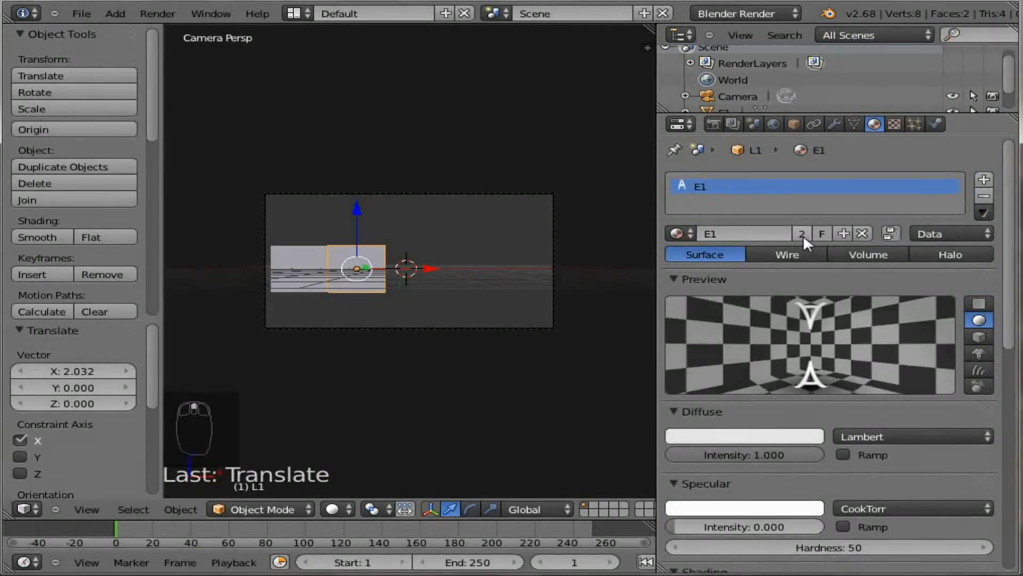
click(803, 234)
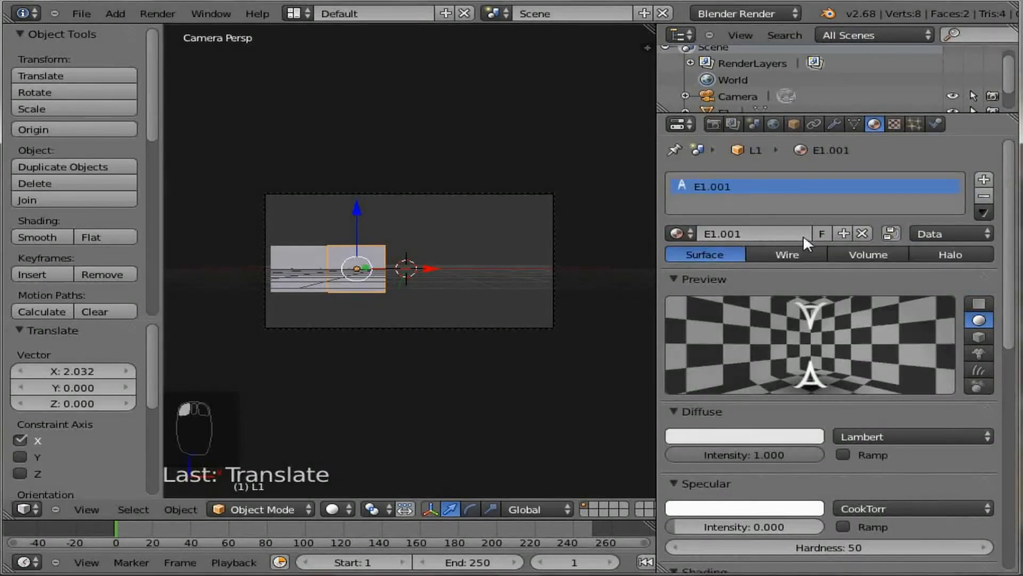
click(759, 233)
text(L1)
key(Return)
Step: Make the L1 material's texture a single-user copy and name it L1
click(894, 124)
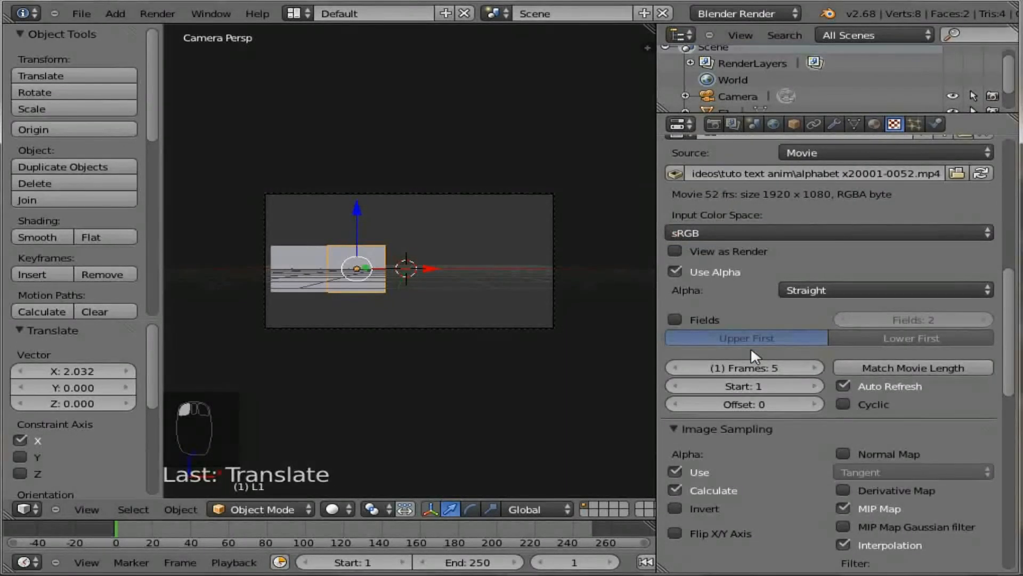
scroll(750, 347, up, 5)
scroll(749, 347, up, 1)
scroll(749, 347, up, 4)
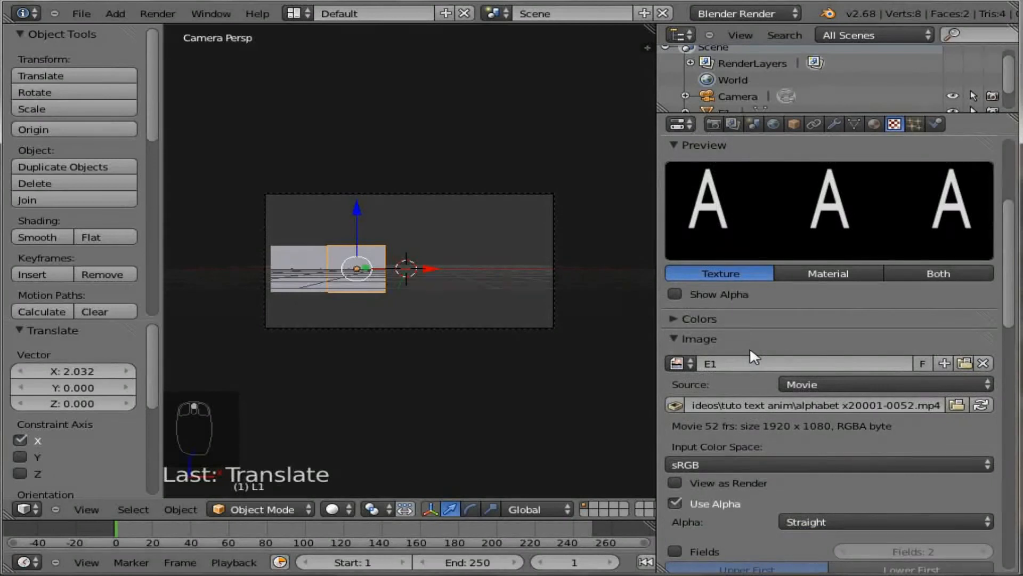
scroll(749, 347, up, 6)
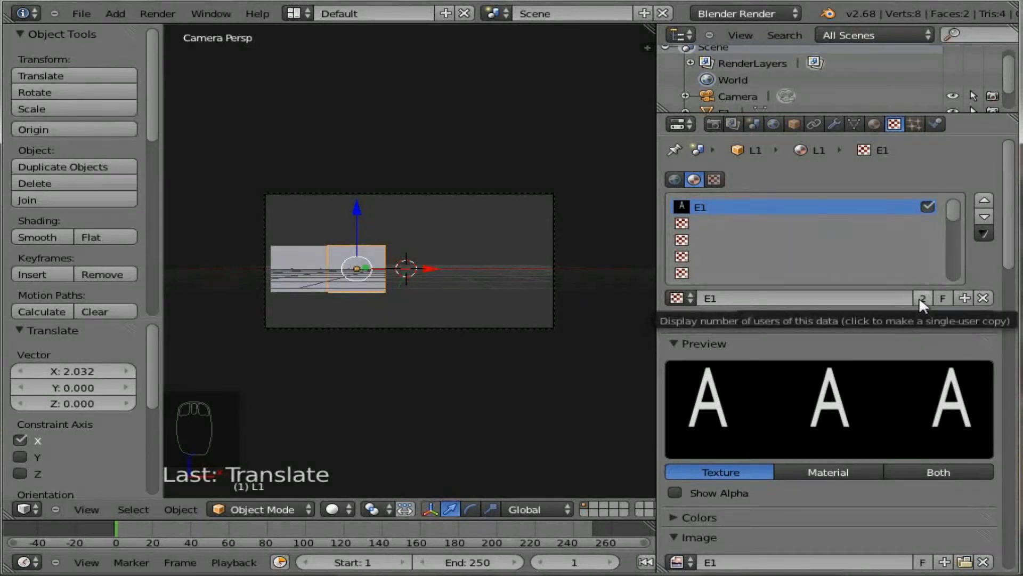
click(918, 296)
click(743, 301)
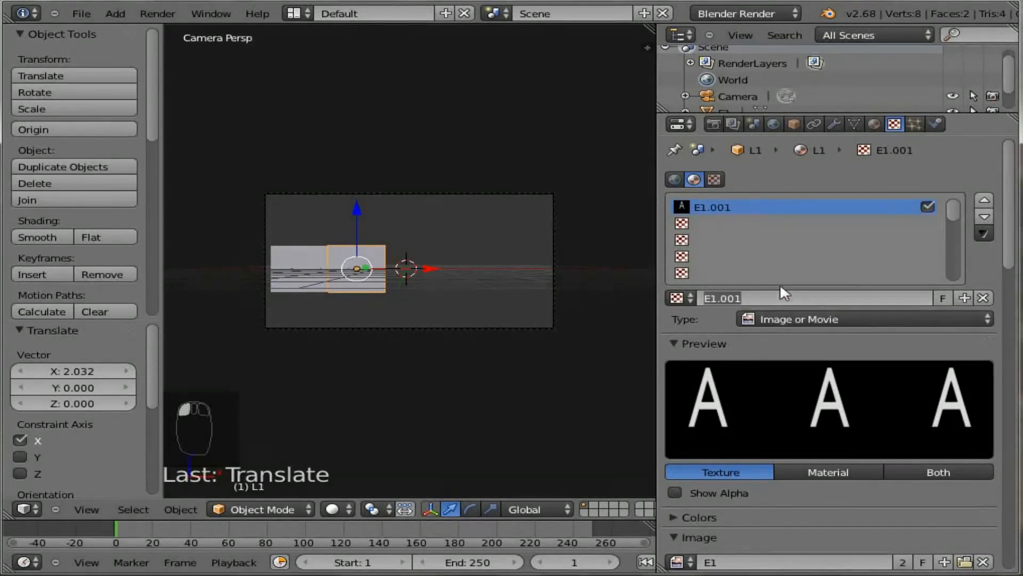
key(BackSpace)
text(L1)
key(Return)
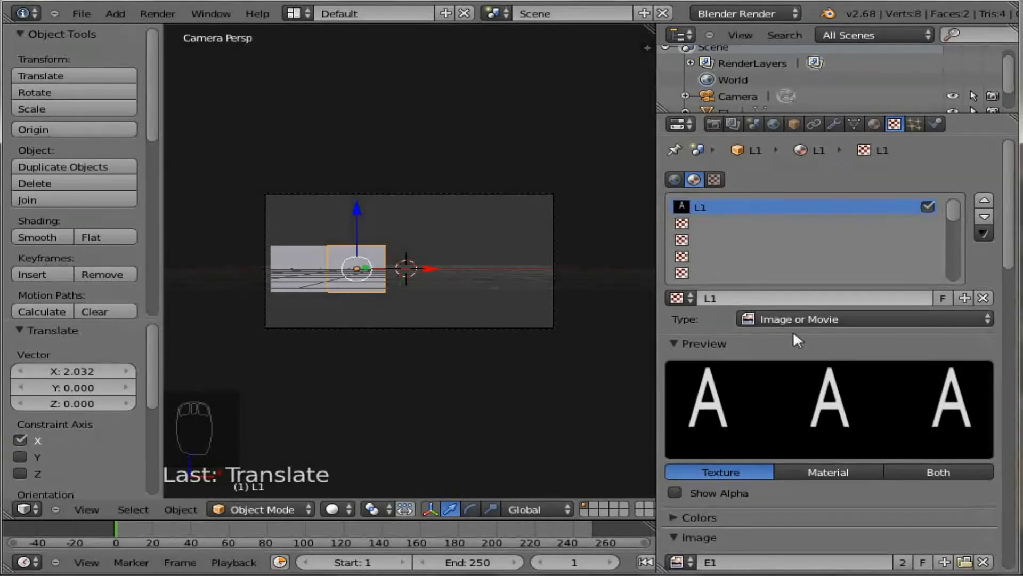
Step: Make the L1 texture's movie image a single-user copy and name it L1
scroll(810, 363, down, 3)
click(901, 495)
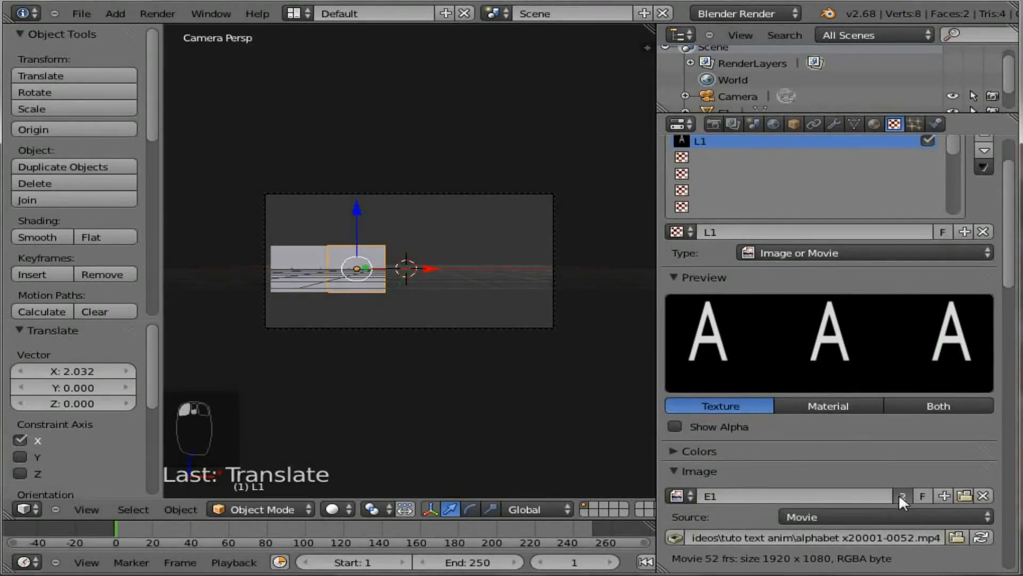
click(777, 494)
text(L1)
key(Return)
Step: Set the L1 movie texture's frame count to 12
scroll(773, 459, down, 8)
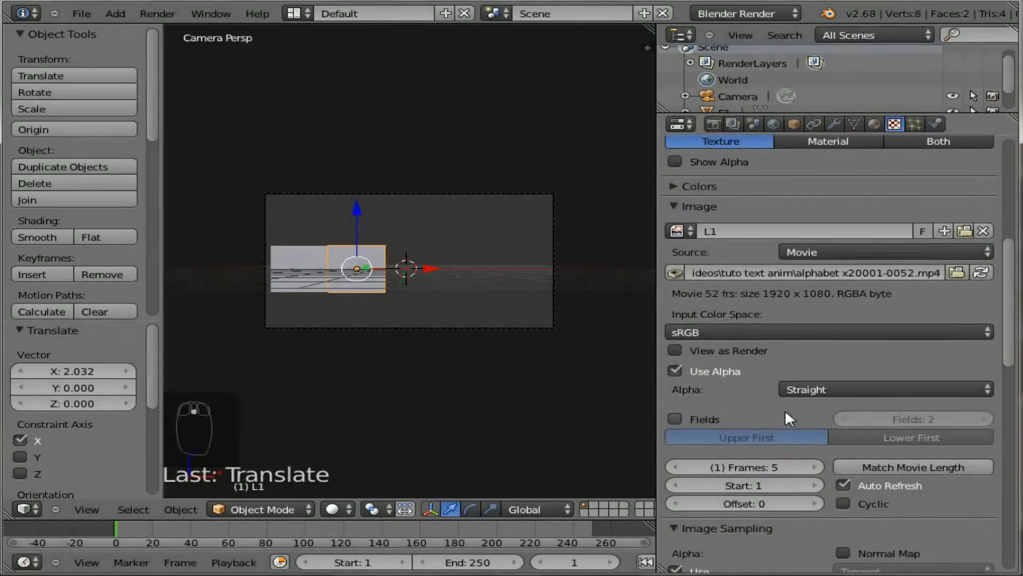
scroll(785, 409, down, 3)
click(772, 433)
text(1)
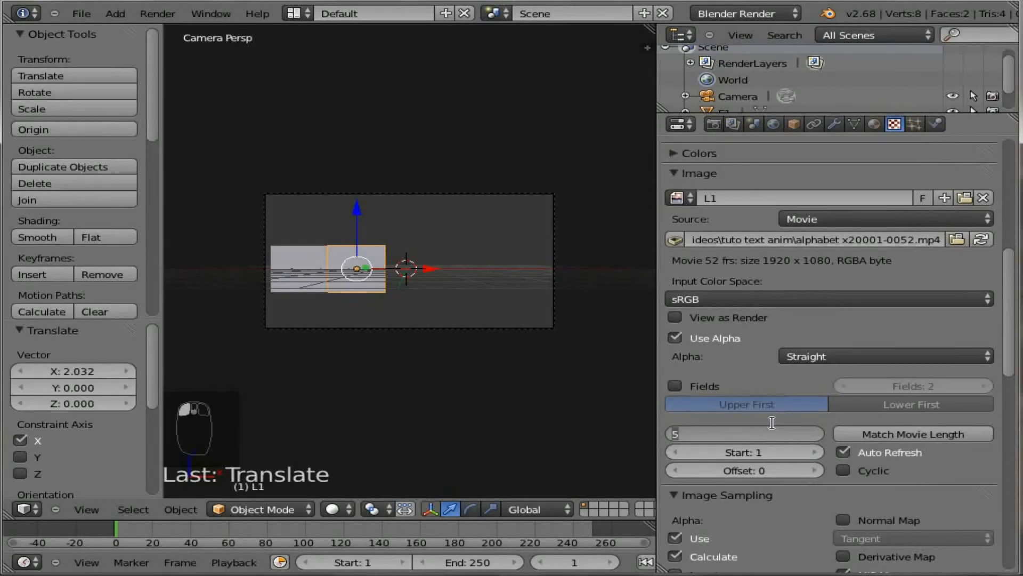
text(2)
key(Return)
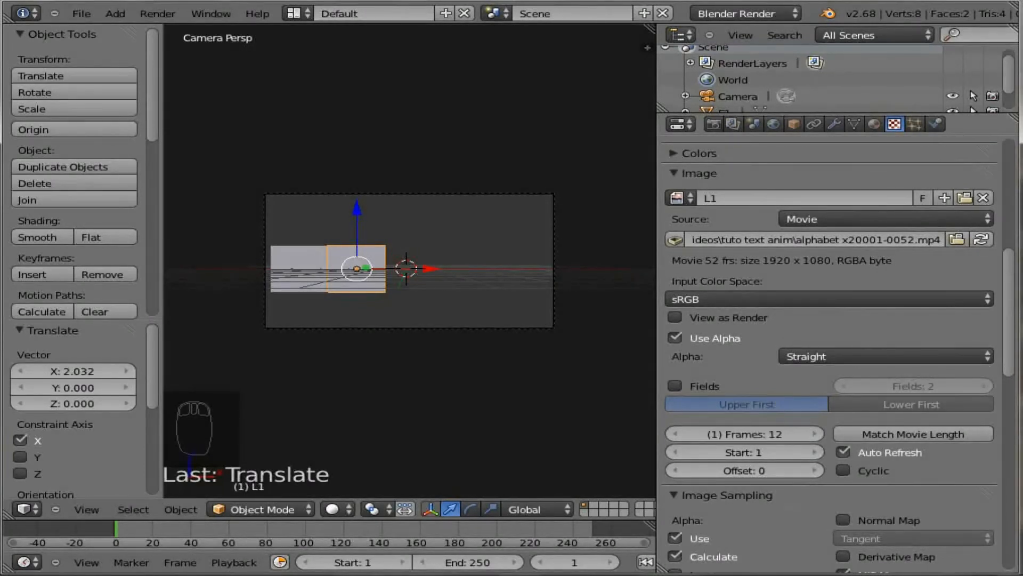
Step: Go to frame 12, render it to check the letters on both planes, and review the L1 texture preview
click(575, 562)
text(12)
key(Return)
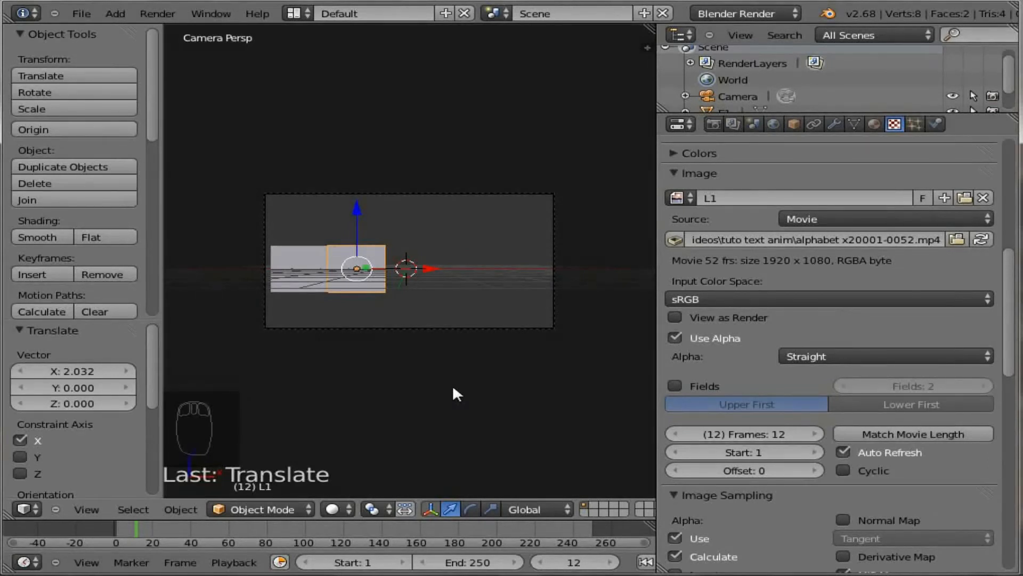
key(F12)
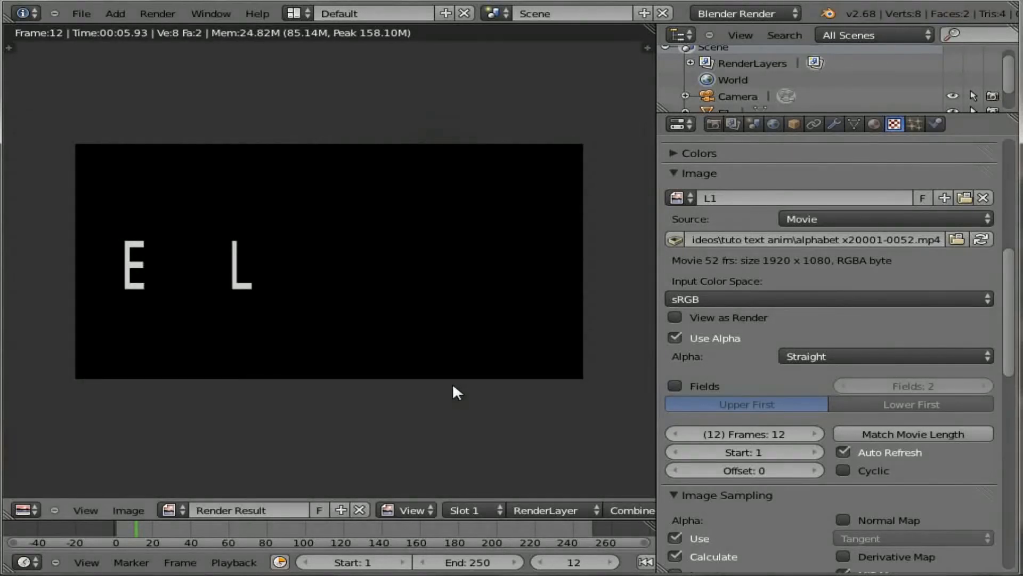
key(Escape)
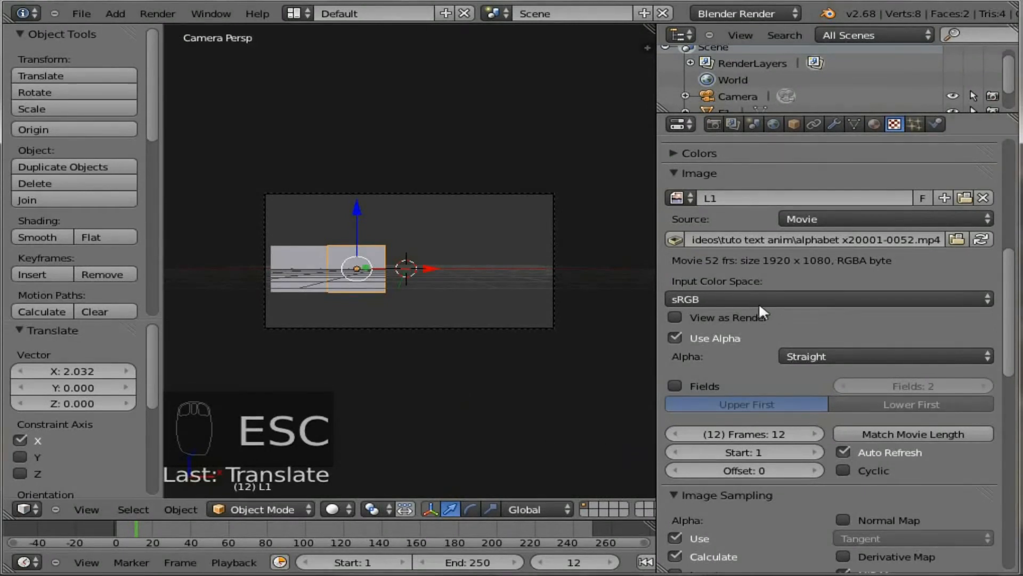
scroll(759, 304, up, 3)
scroll(759, 303, up, 7)
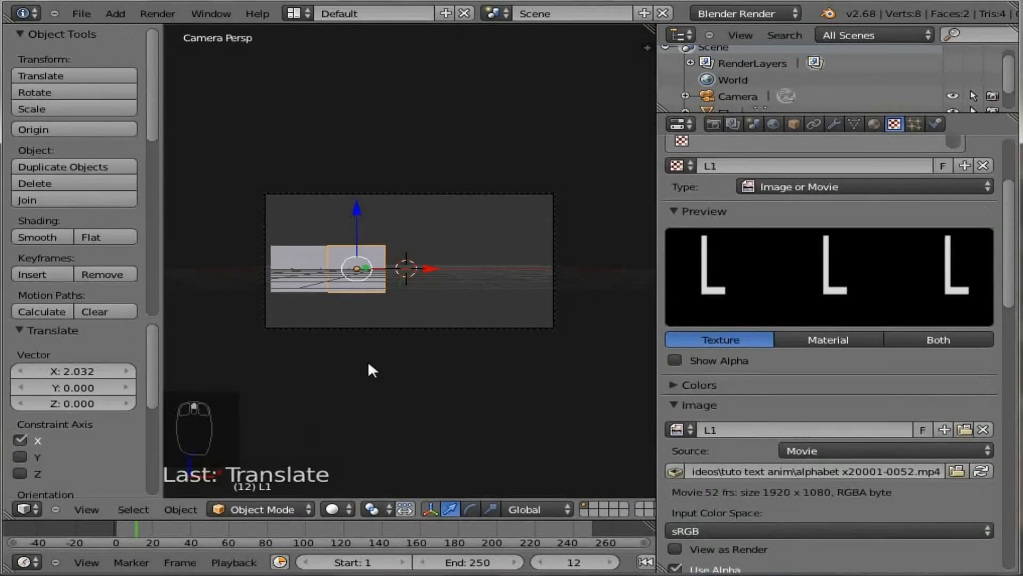
scroll(272, 317, up, 2)
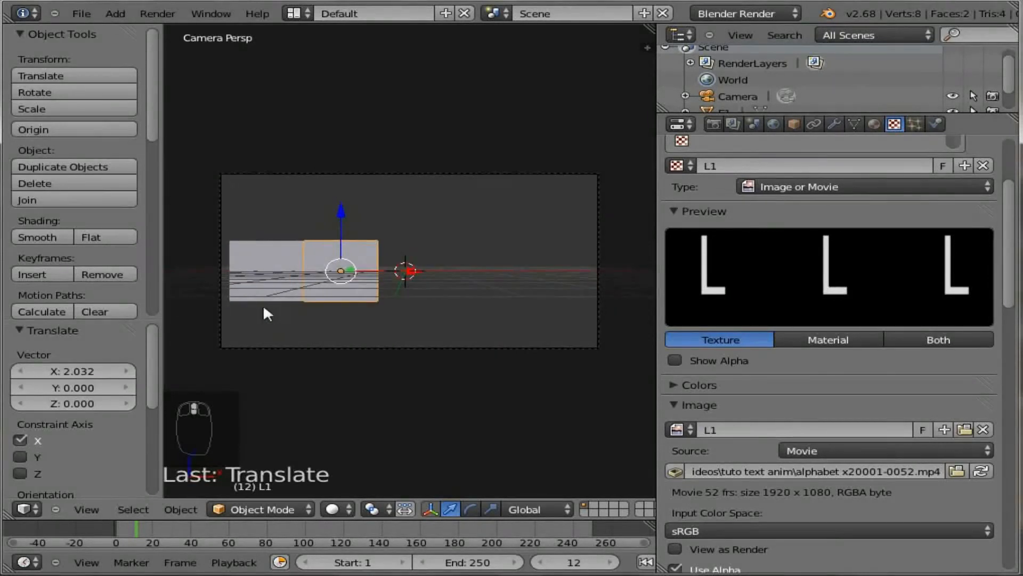
Step: Return to frame 1, duplicate the L1 plane, and move the copy about 2.0 units along X beside the original
click(568, 559)
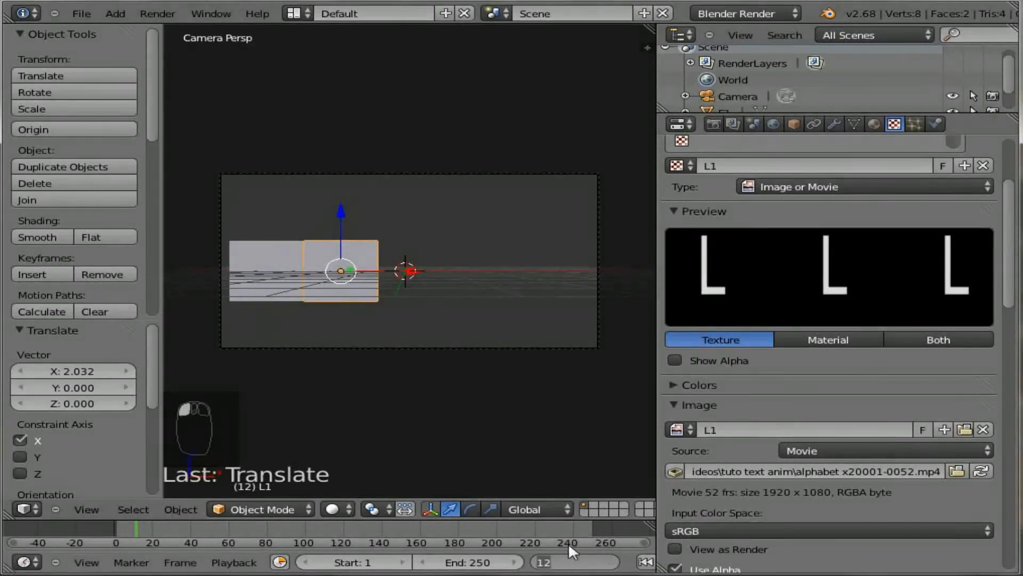
text(1)
key(Return)
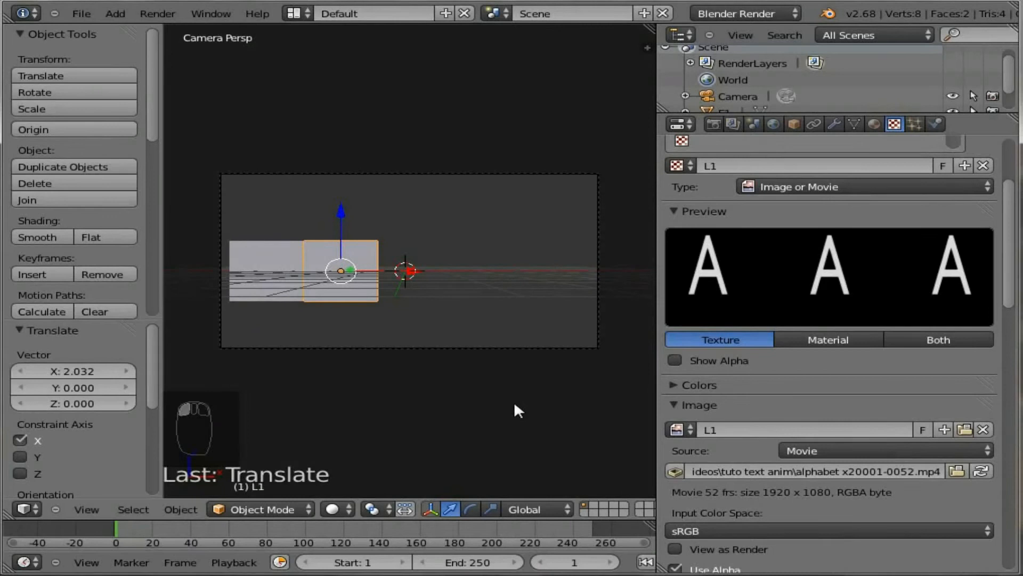
click(92, 166)
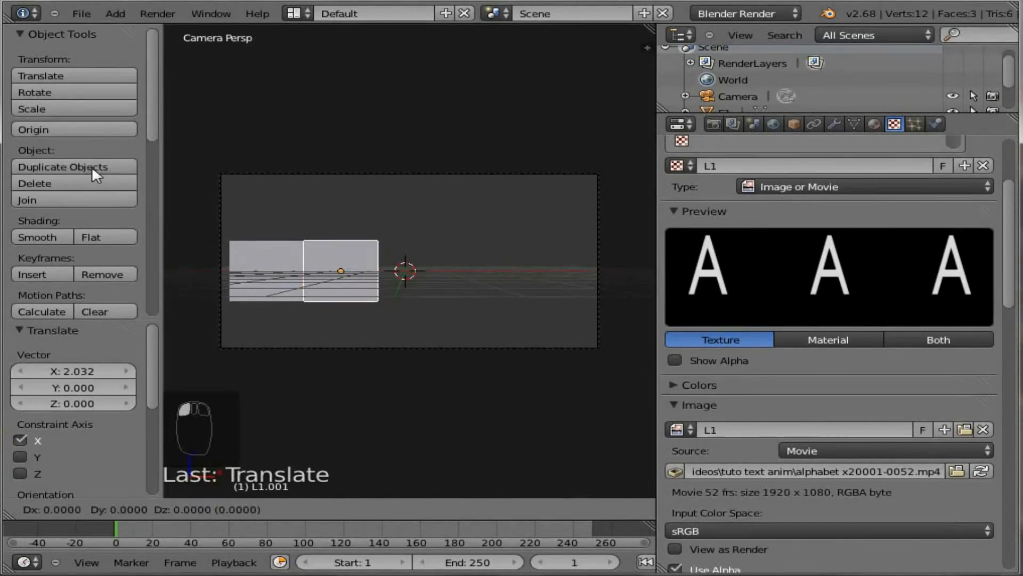
click(95, 168)
key(g)
key(x)
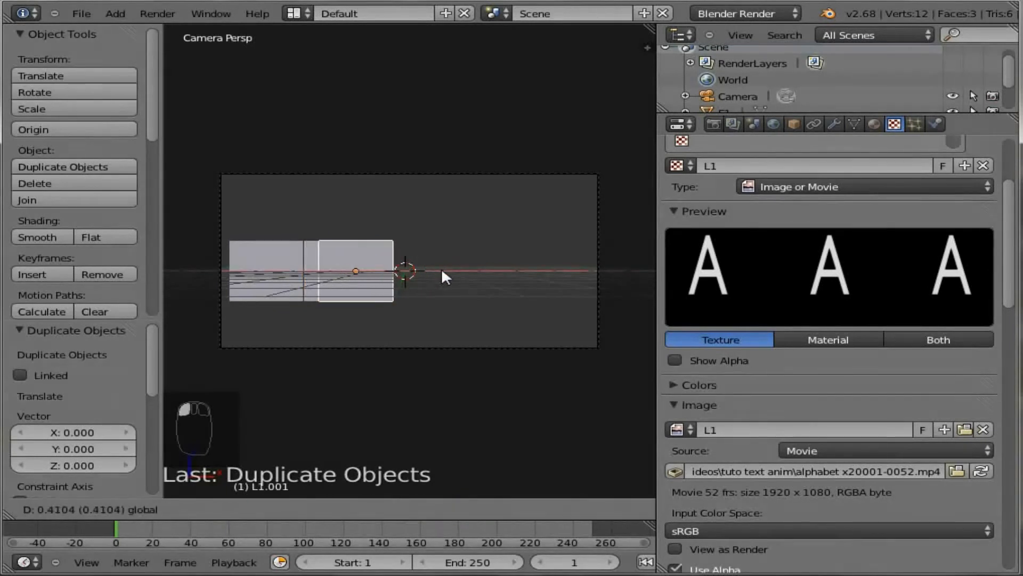
click(481, 273)
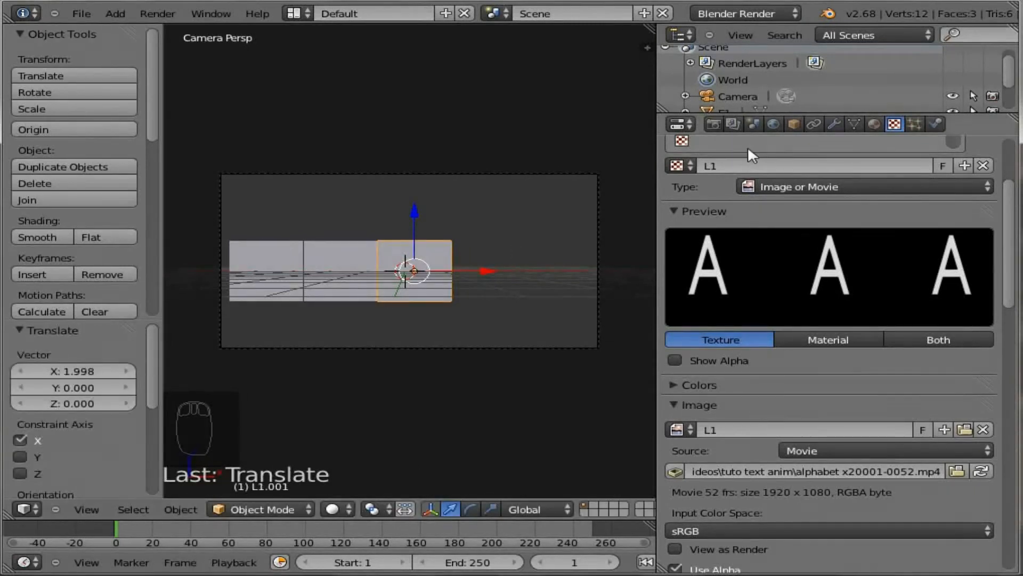
Step: Rename the duplicated plane as L2
click(794, 125)
click(744, 179)
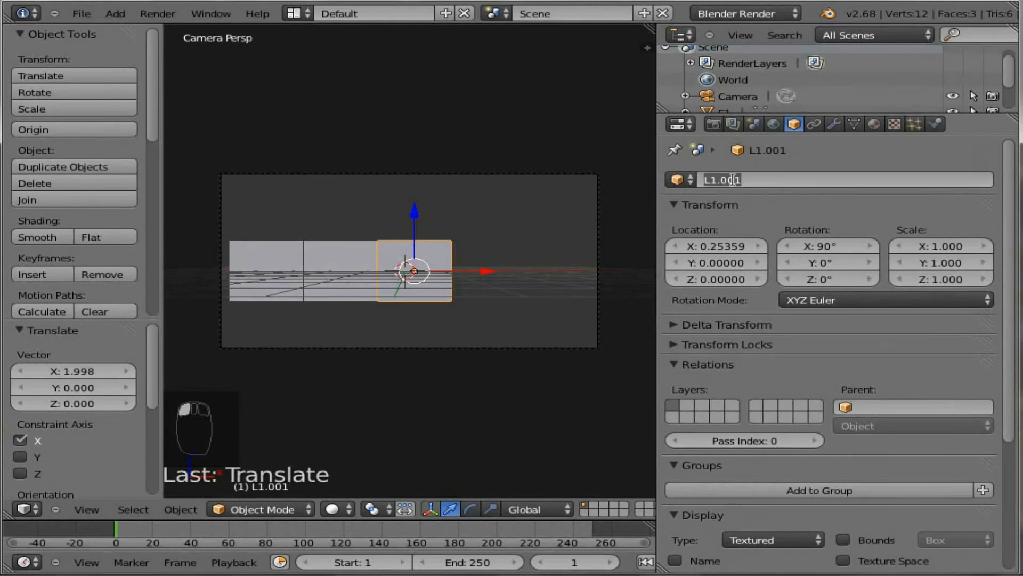
key(BackSpace)
text(L2)
key(Return)
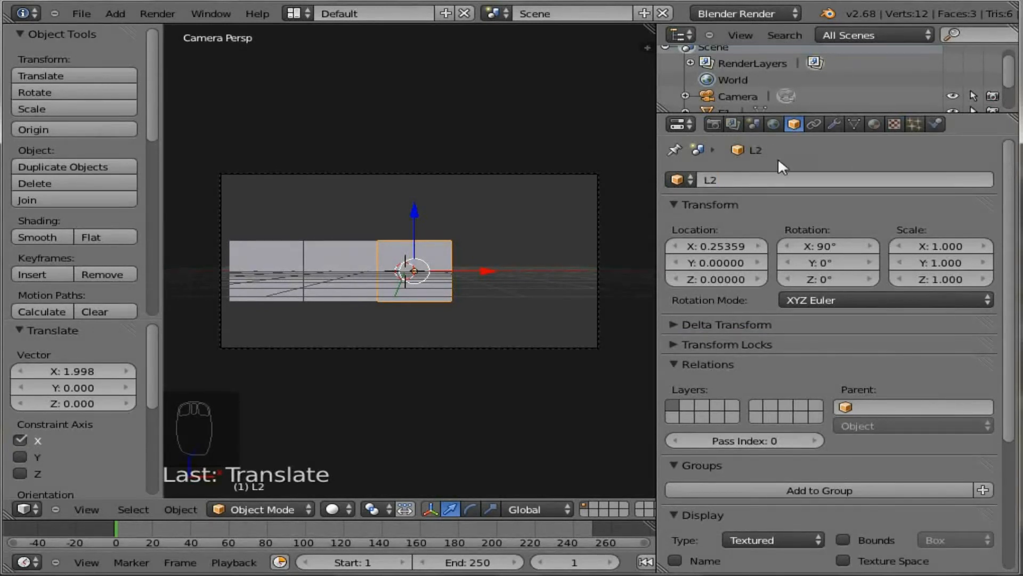
Step: Make the L2 plane's material a single-user copy and name it L2
click(874, 125)
click(801, 235)
click(724, 234)
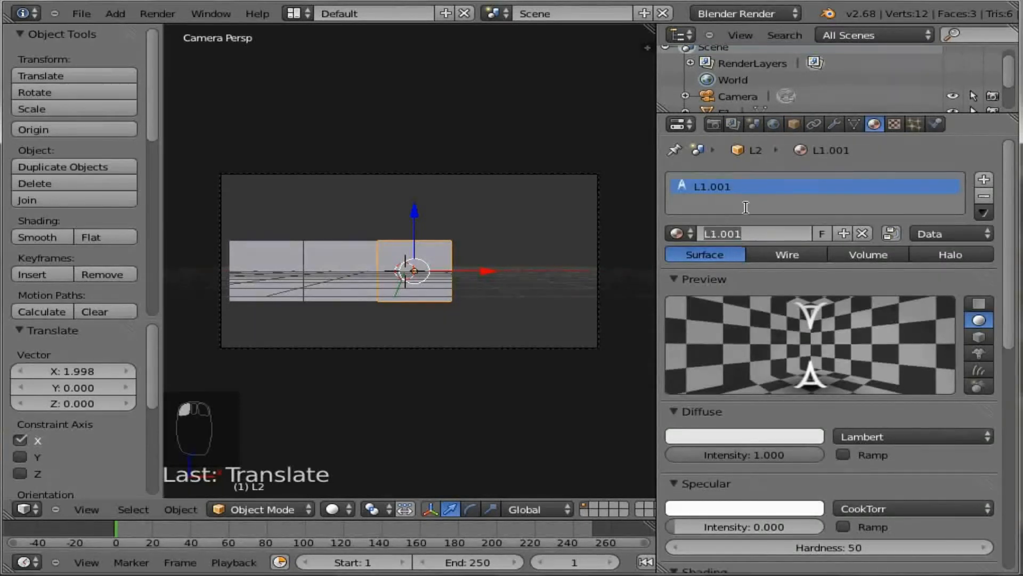
text(L)
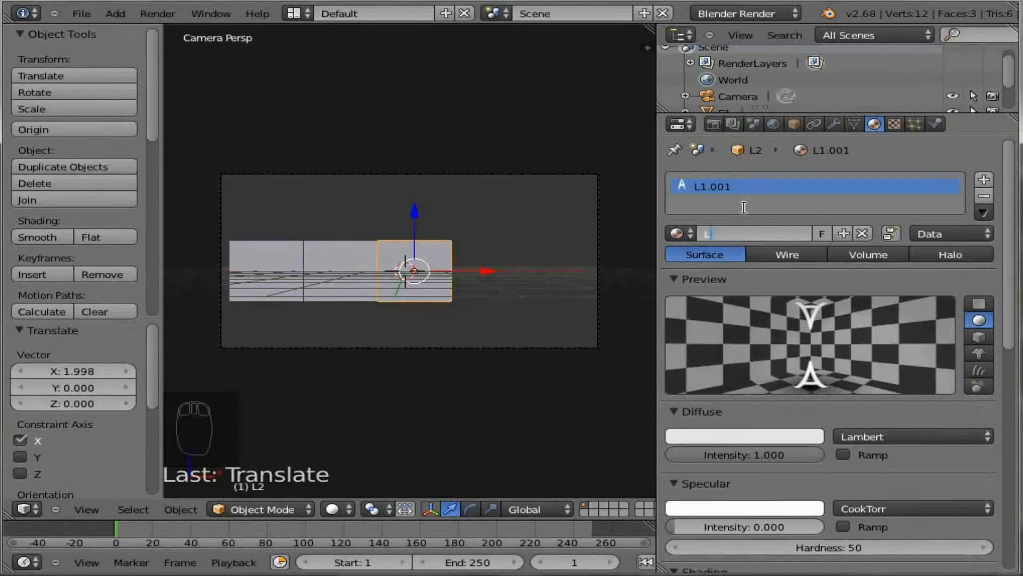
text(2)
key(Return)
Step: Make the L2 material's texture a single-user copy and name it L2
click(895, 125)
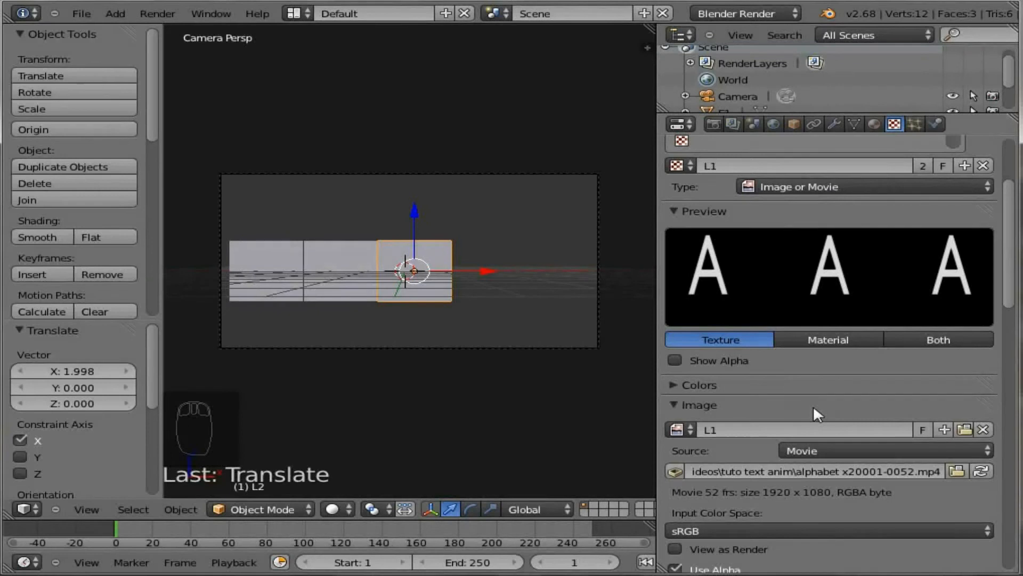
scroll(797, 385, up, 3)
click(919, 230)
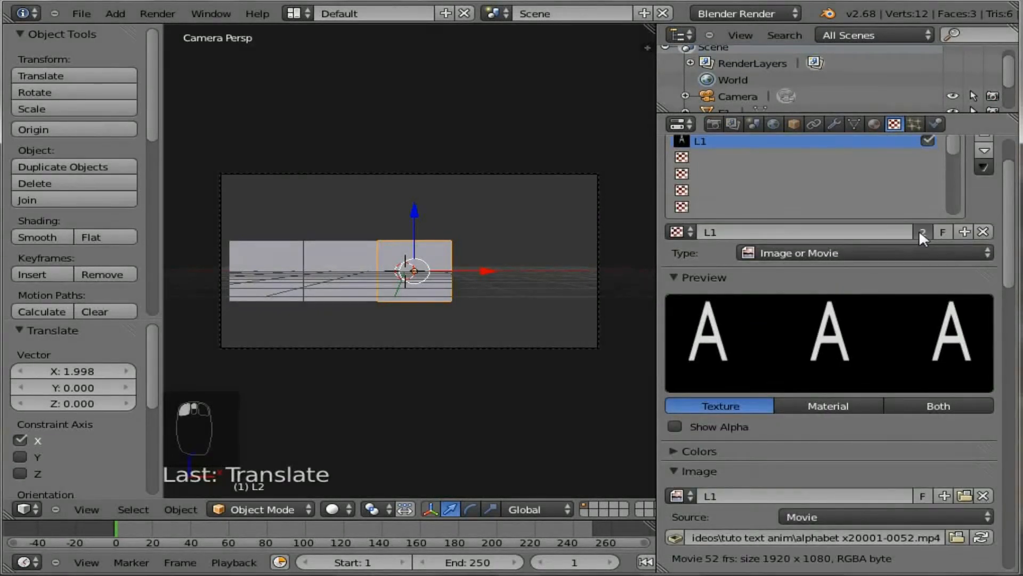
click(779, 231)
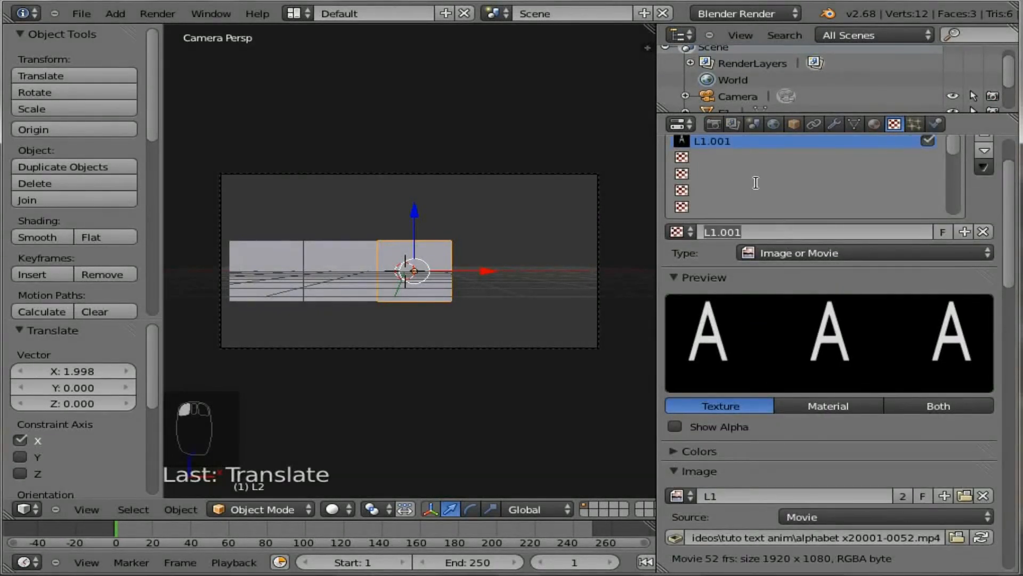
key(BackSpace)
text(L2)
key(Return)
Step: Make the L2 texture's movie image a single-user copy and name it L2
click(902, 496)
click(770, 493)
key(BackSpace)
text(L2)
key(Return)
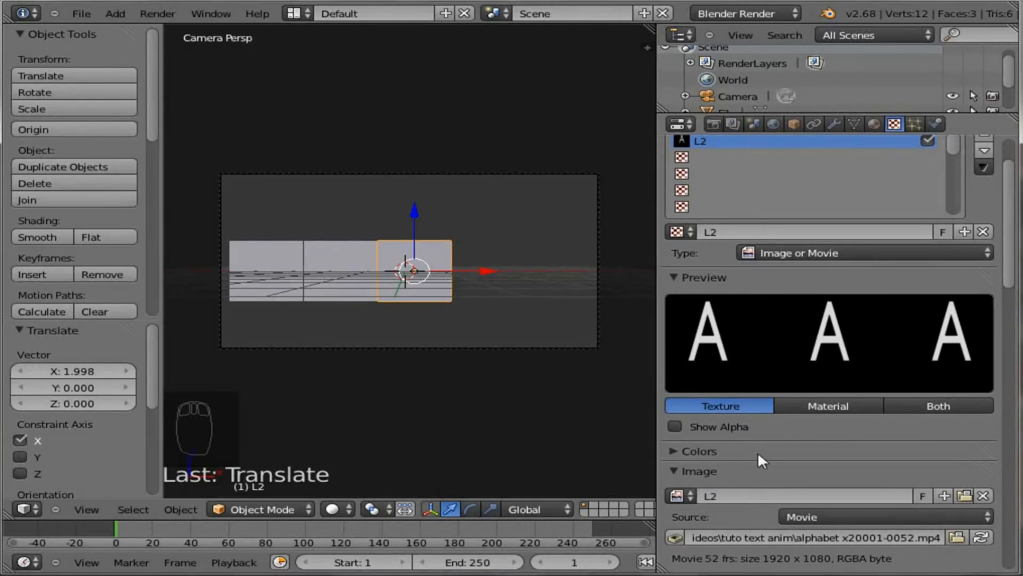
Step: Set the L2 movie texture's frame count to 28
scroll(758, 452, down, 10)
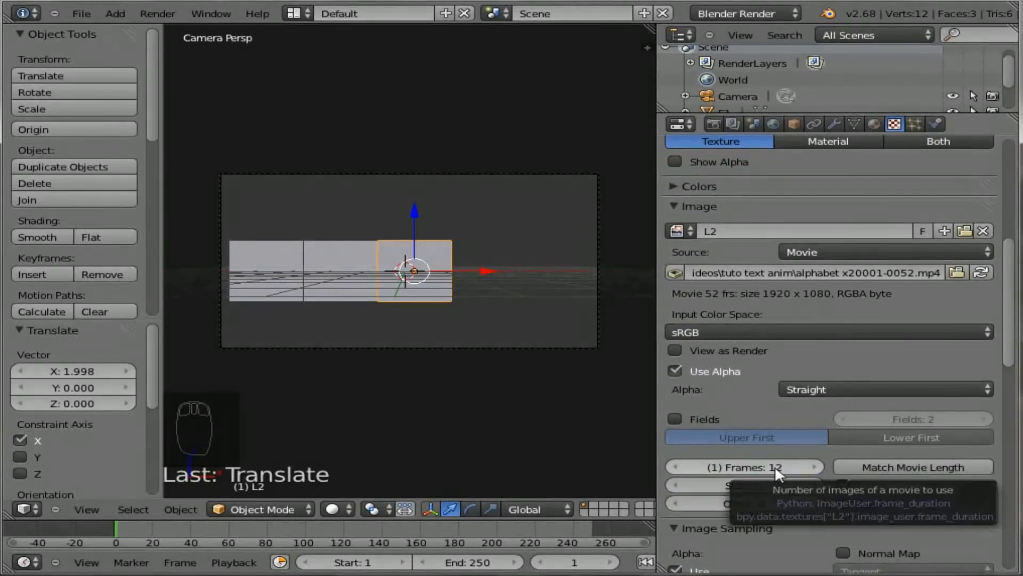
click(775, 466)
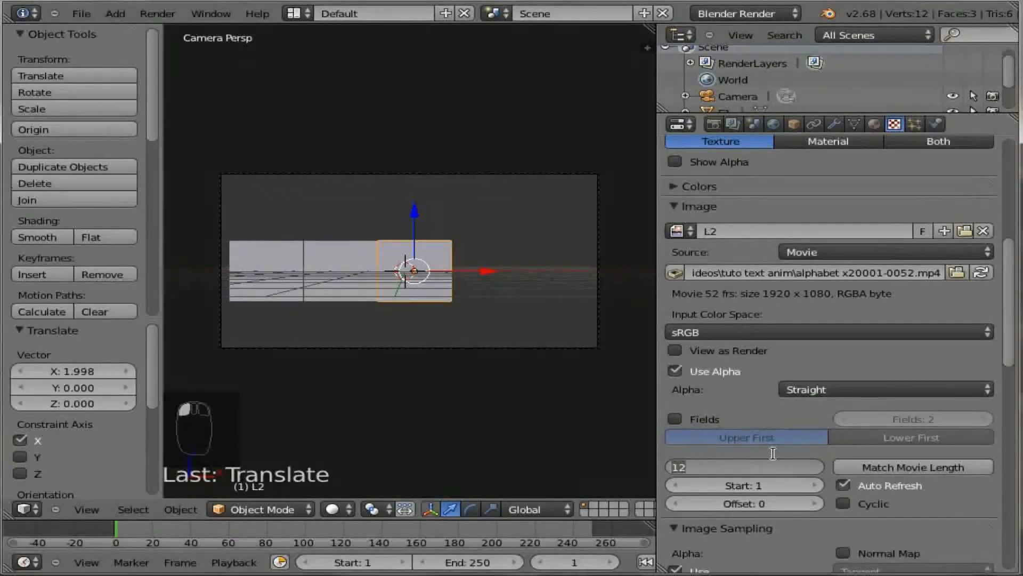
text(28)
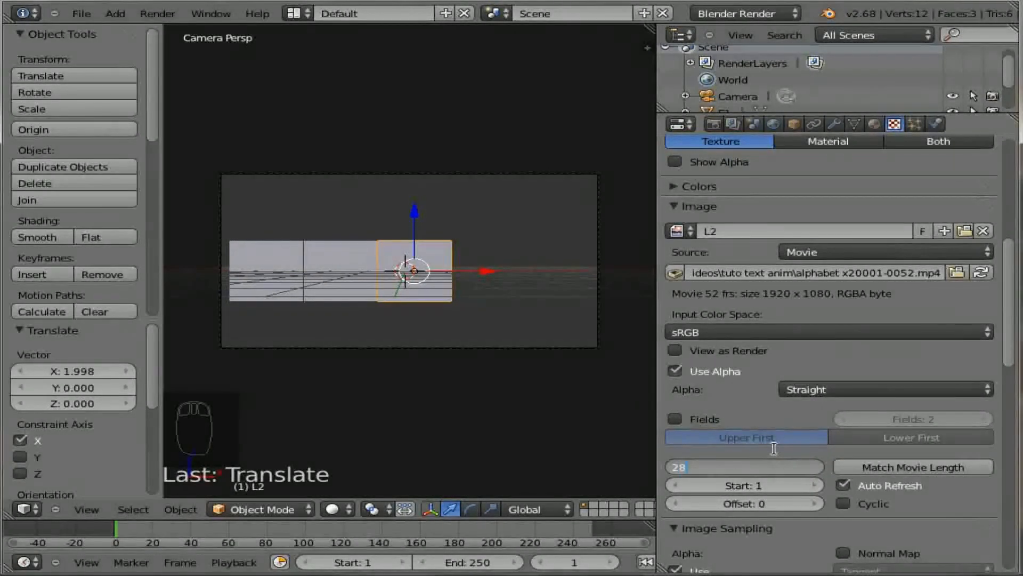
key(Return)
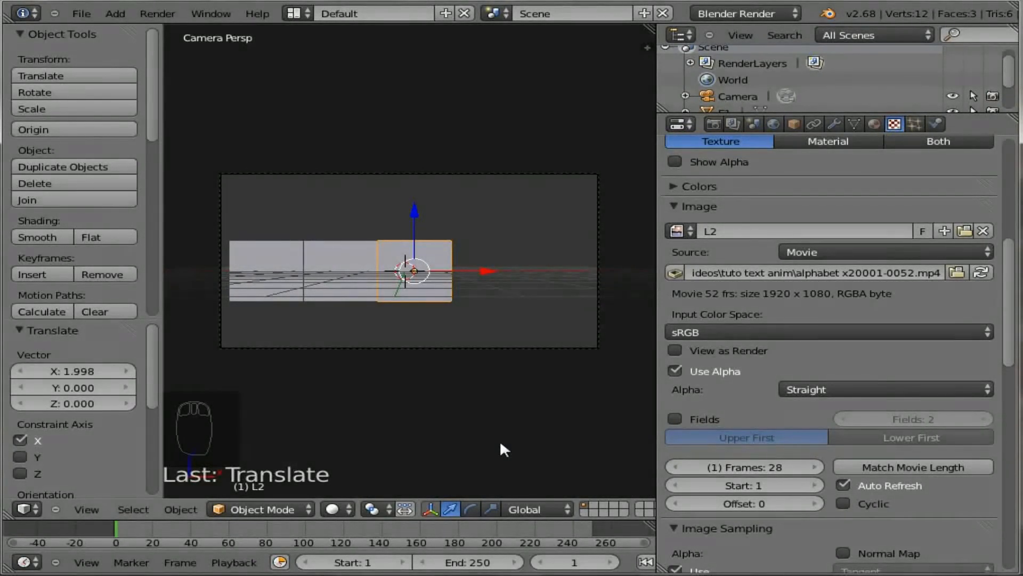
Step: Set the L2 movie texture's frame count to 38
click(771, 464)
text(38)
key(Return)
Step: Go to frame 38, render it to check the letters on the three planes, and close the render
click(587, 564)
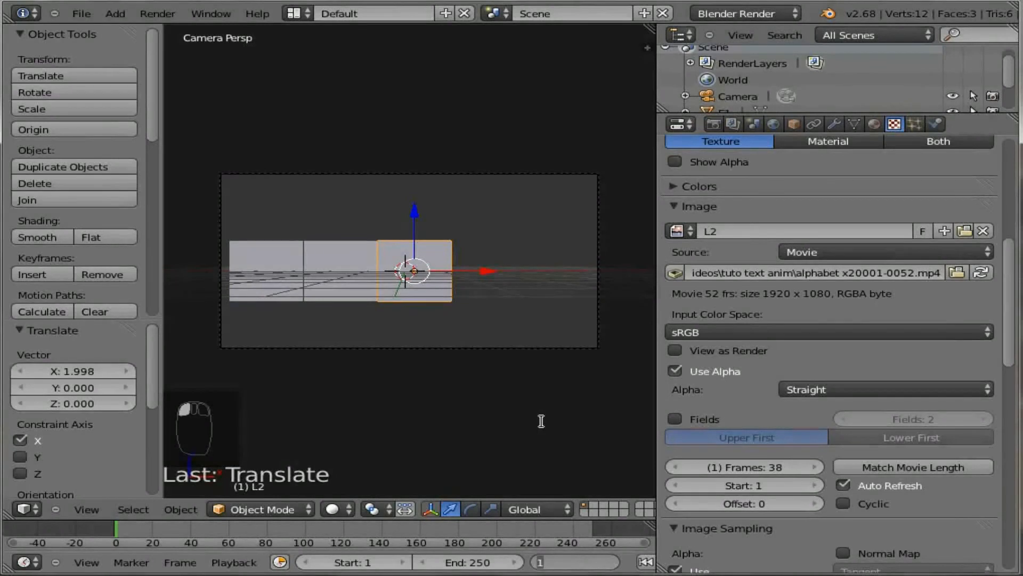
text(38)
key(Return)
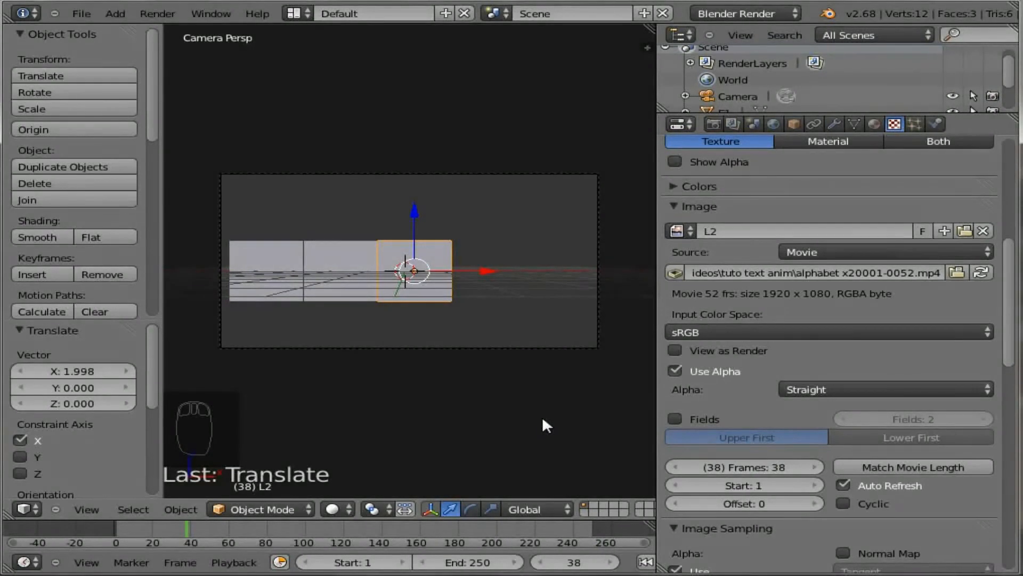
key(F12)
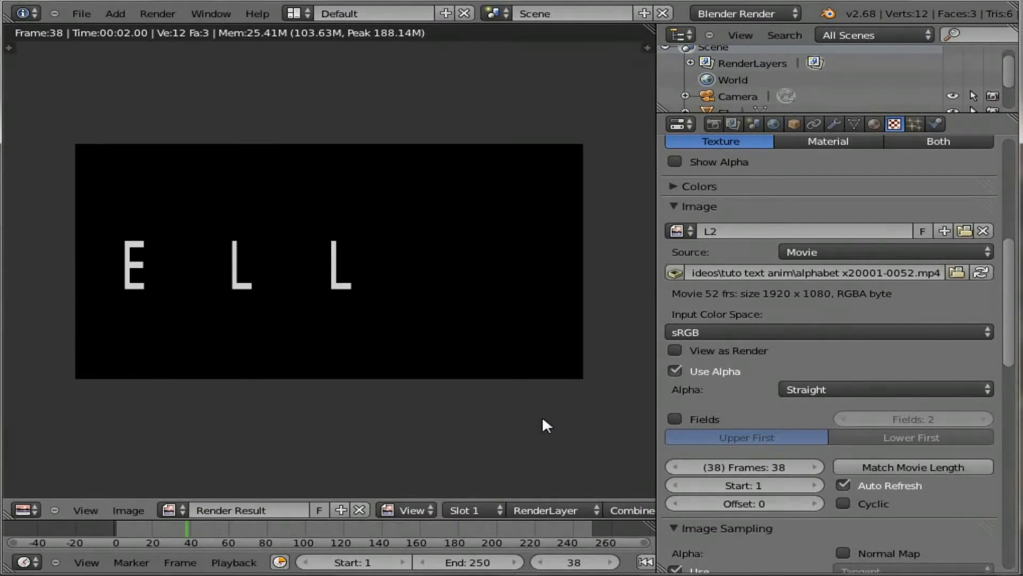
key(Escape)
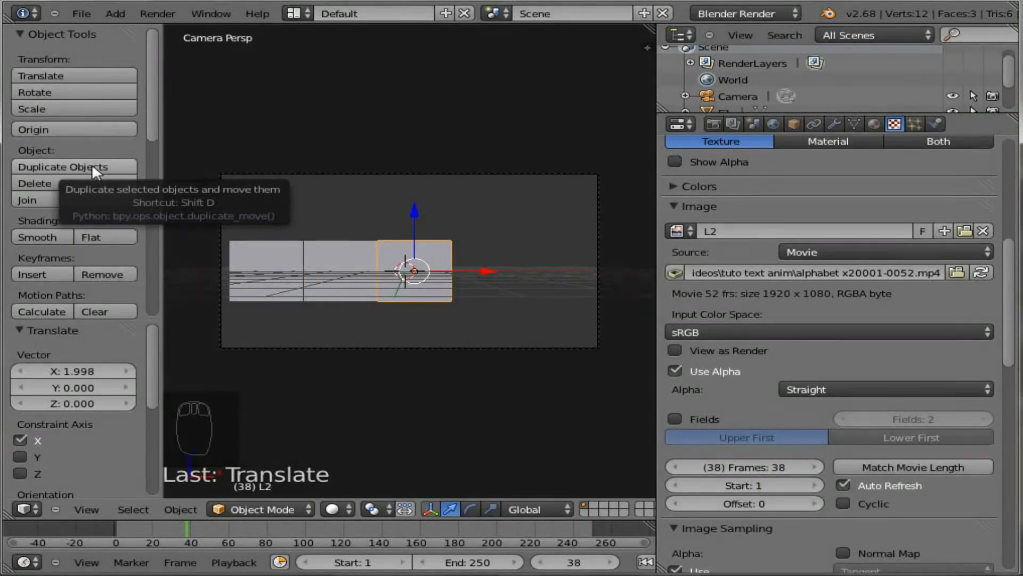
Step: Return to frame 1, duplicate the L2 plane, and move the copy about 2.0 units along X to extend the row
click(564, 559)
text(1)
key(Return)
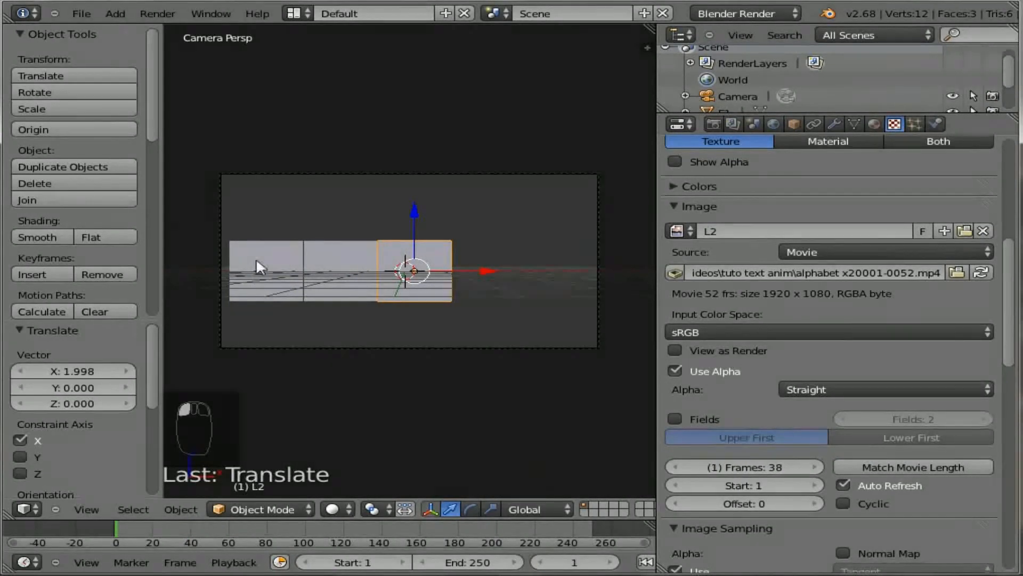
click(41, 164)
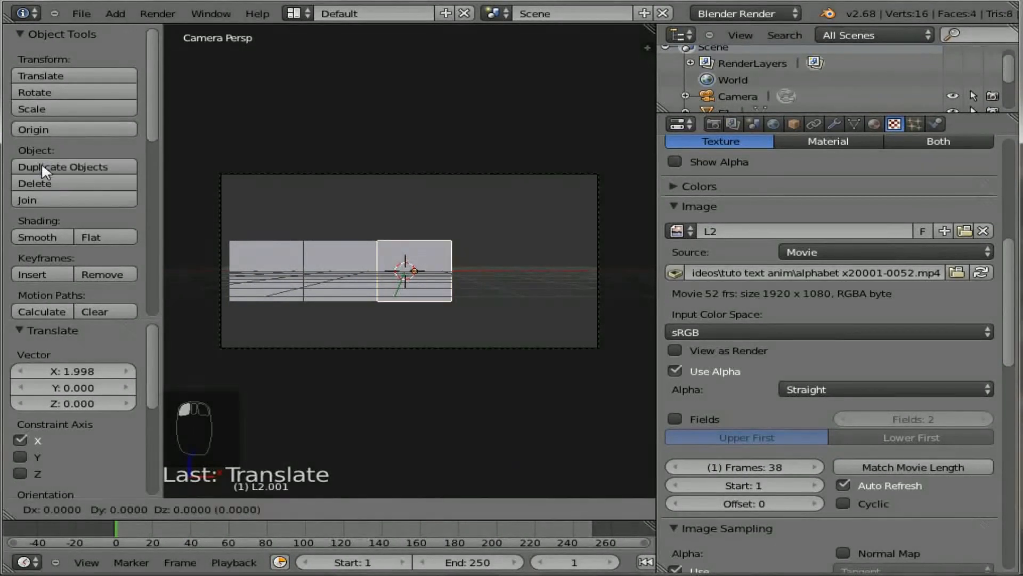
key(x)
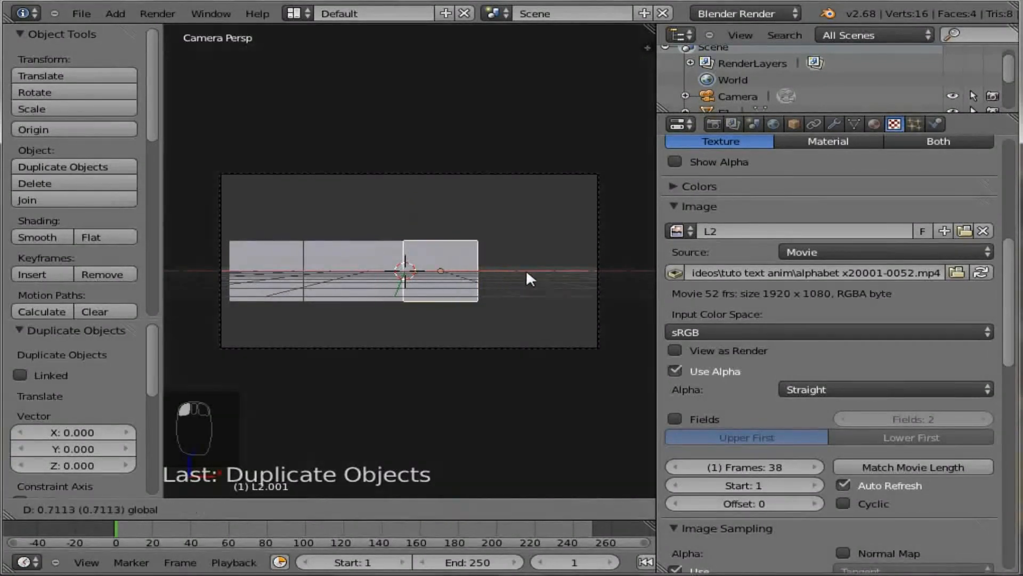
click(553, 279)
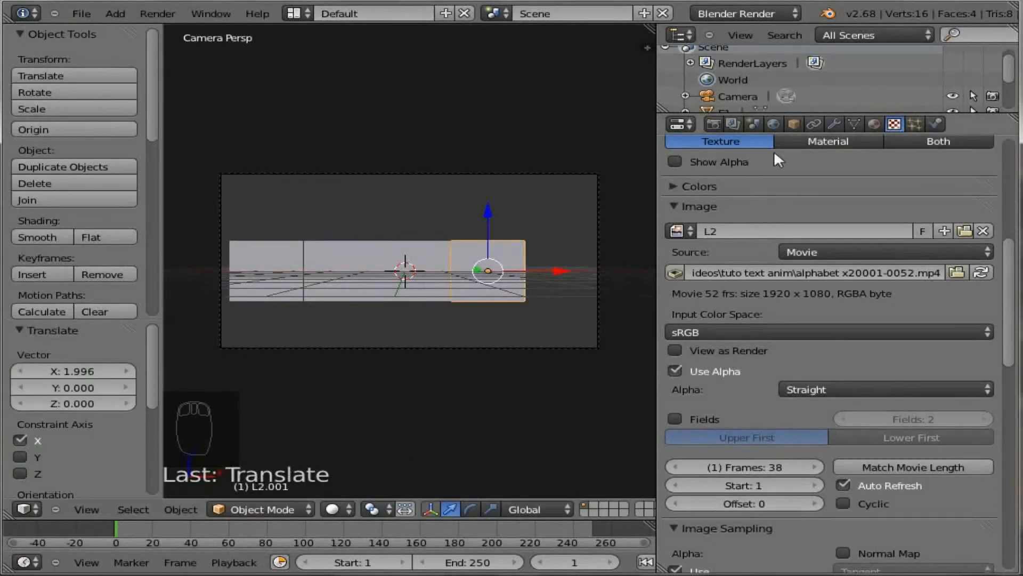
Step: Rename the duplicated plane at the end of the row as E2
click(793, 124)
key(BackSpace)
text(E2)
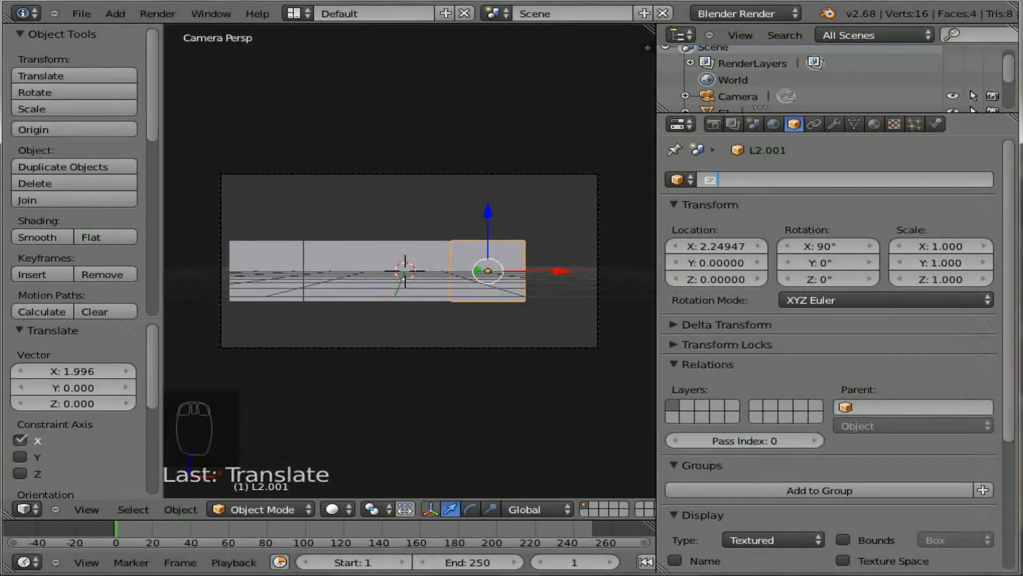
key(Return)
Step: Make the E2 plane's material a single-user copy and name it E2
click(872, 123)
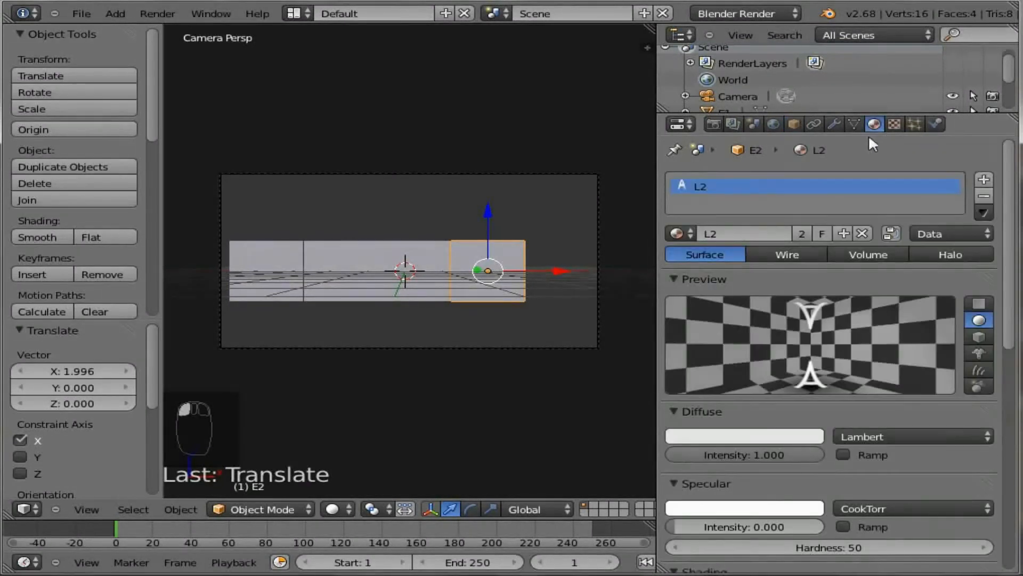
click(805, 234)
click(756, 232)
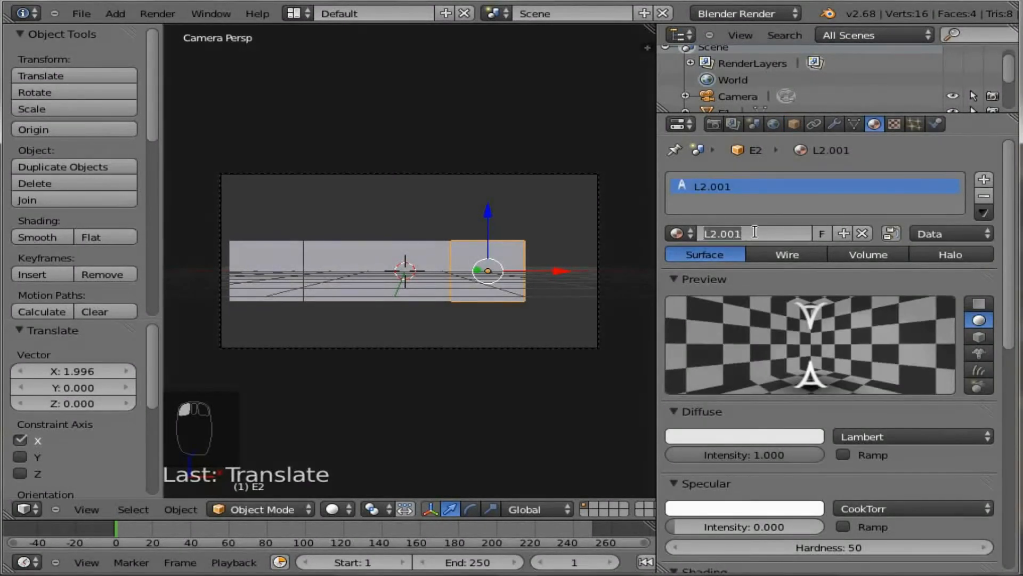
text(E2)
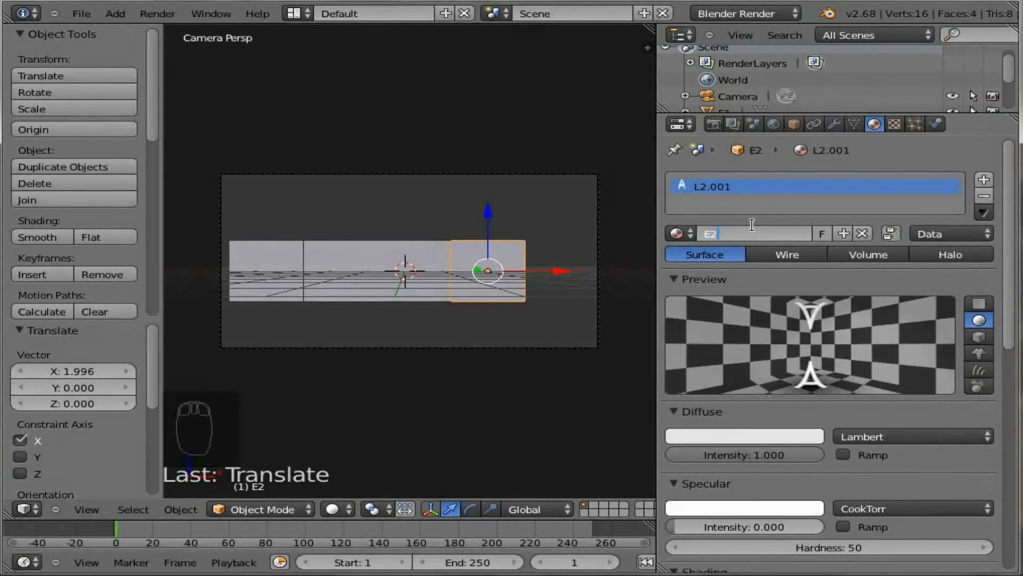
key(Return)
Step: Make the E2 material's texture a single-user copy and name it E2
click(894, 124)
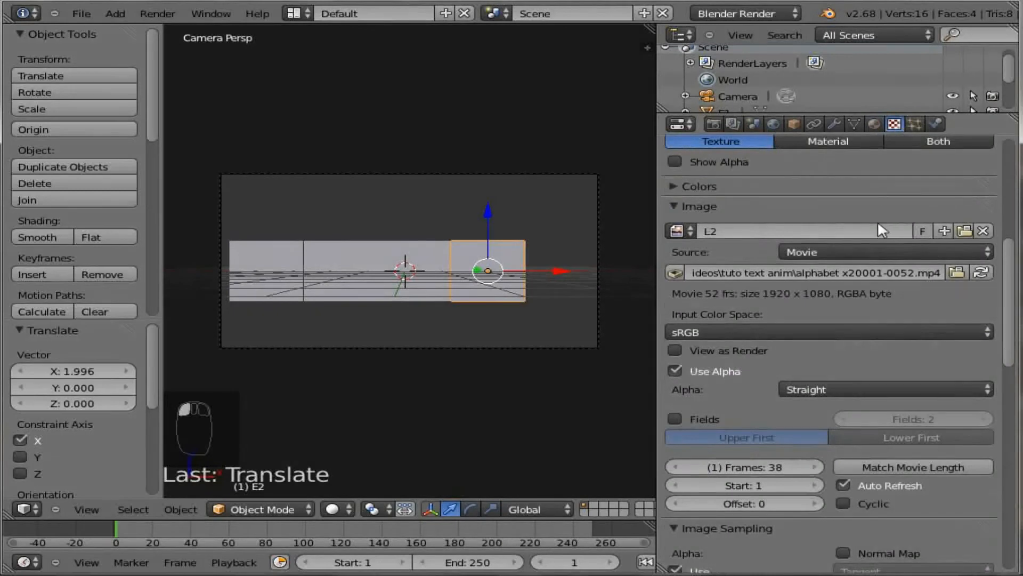
scroll(789, 208, up, 3)
scroll(789, 208, up, 8)
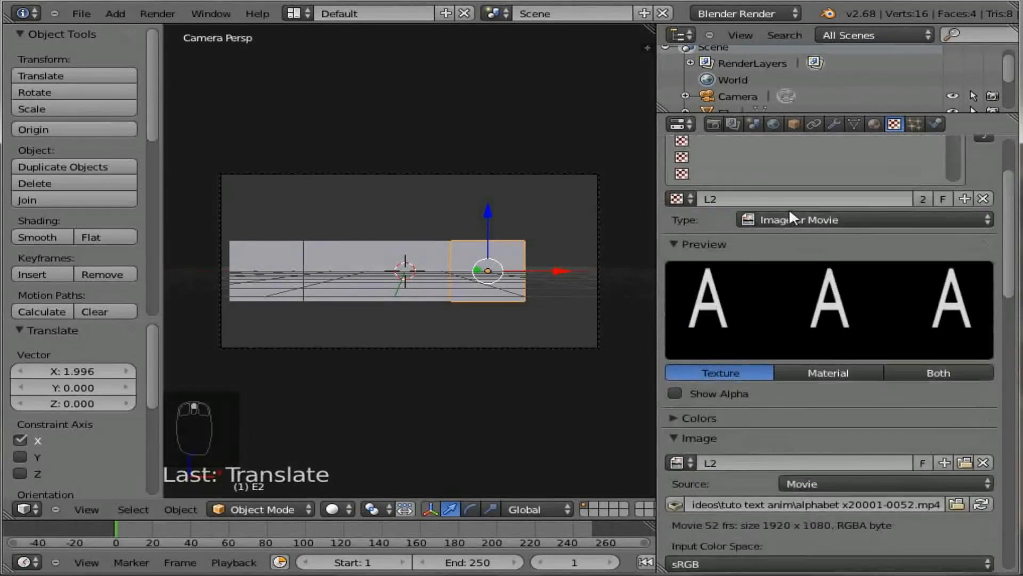
click(922, 264)
click(750, 265)
text(E)
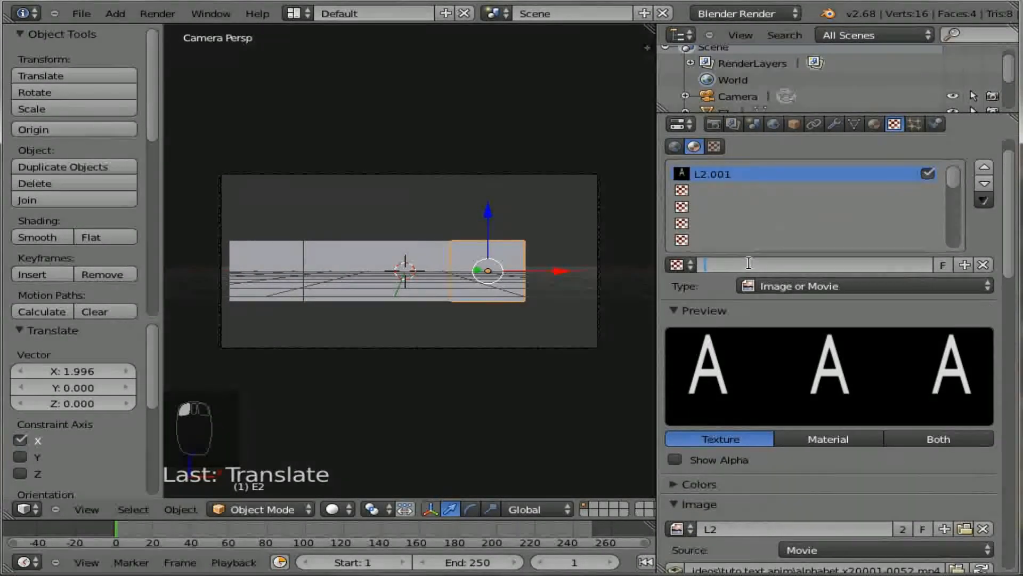
text(2)
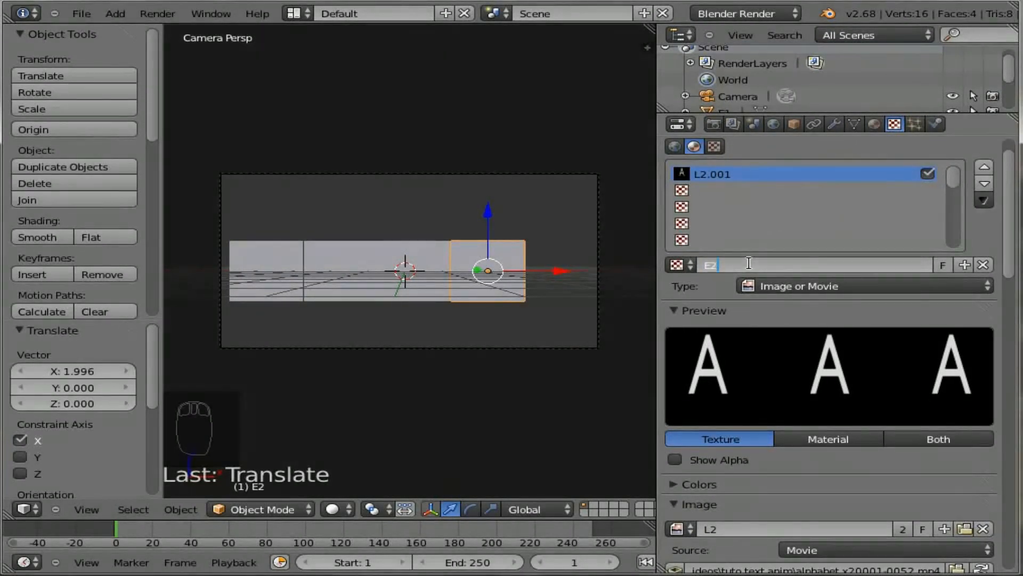
key(Return)
Step: Make the image of the E2 texture a single-user copy and name it E2
scroll(786, 347, down, 3)
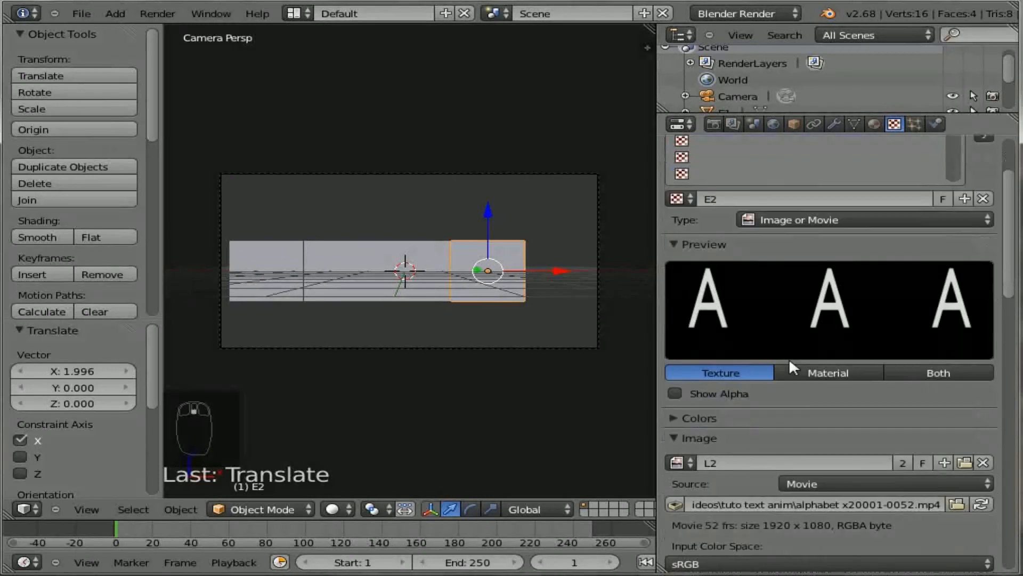
scroll(789, 357, down, 3)
click(903, 396)
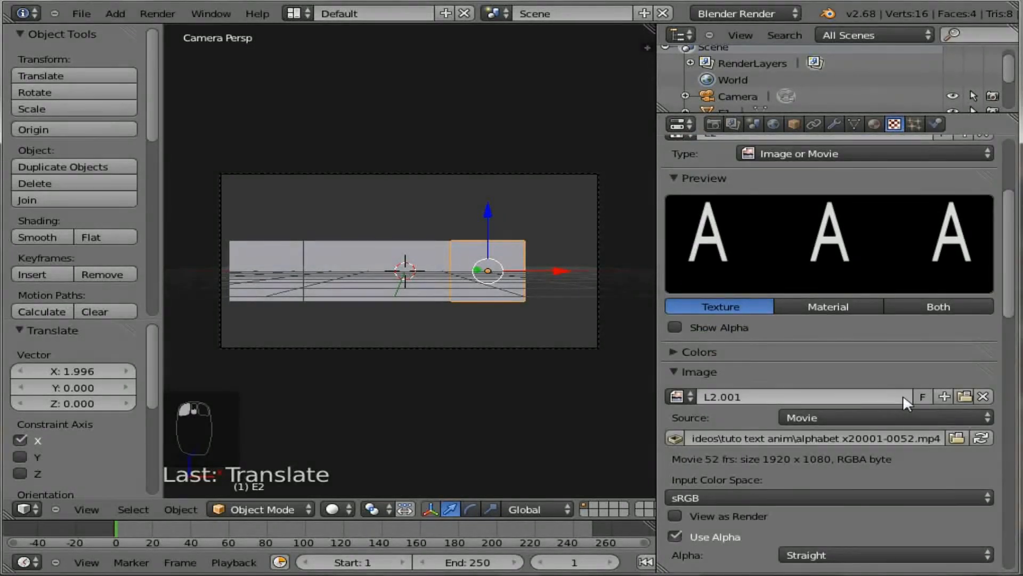
click(782, 395)
key(BackSpace)
text(E2)
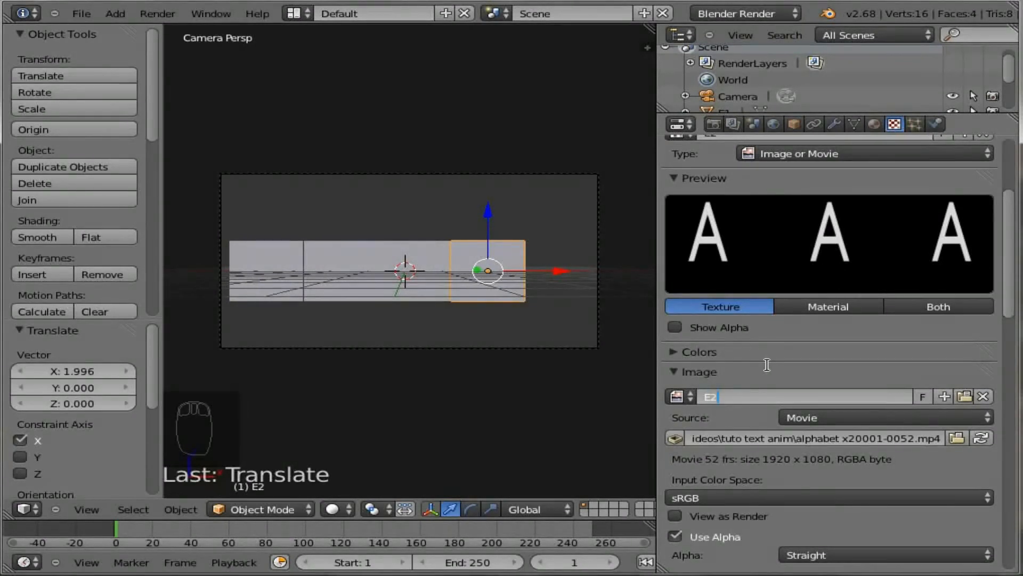
key(Return)
Step: Set the E2 movie image's length to 31 frames so its plane stops on the letter E
scroll(760, 391, down, 9)
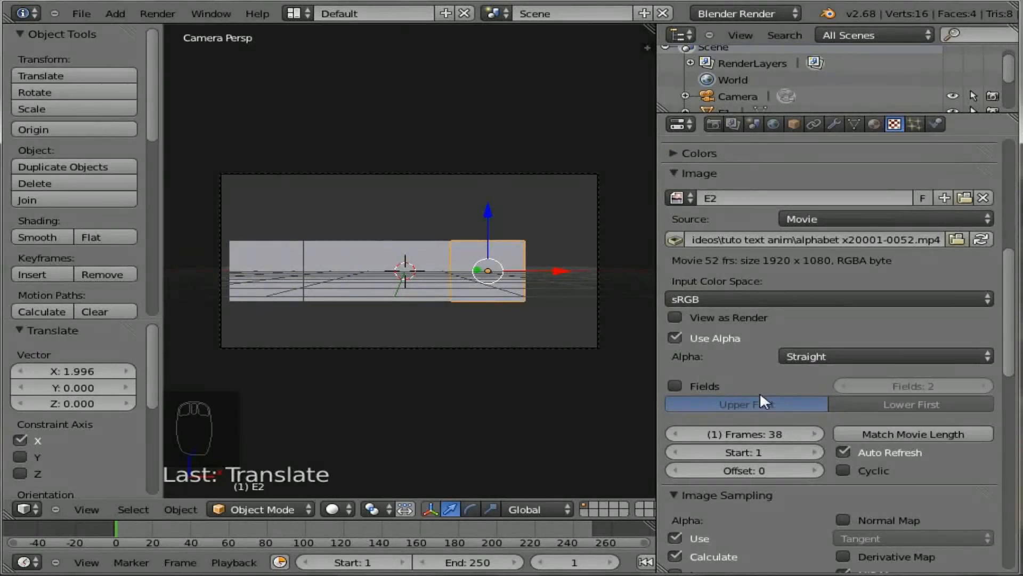
click(775, 435)
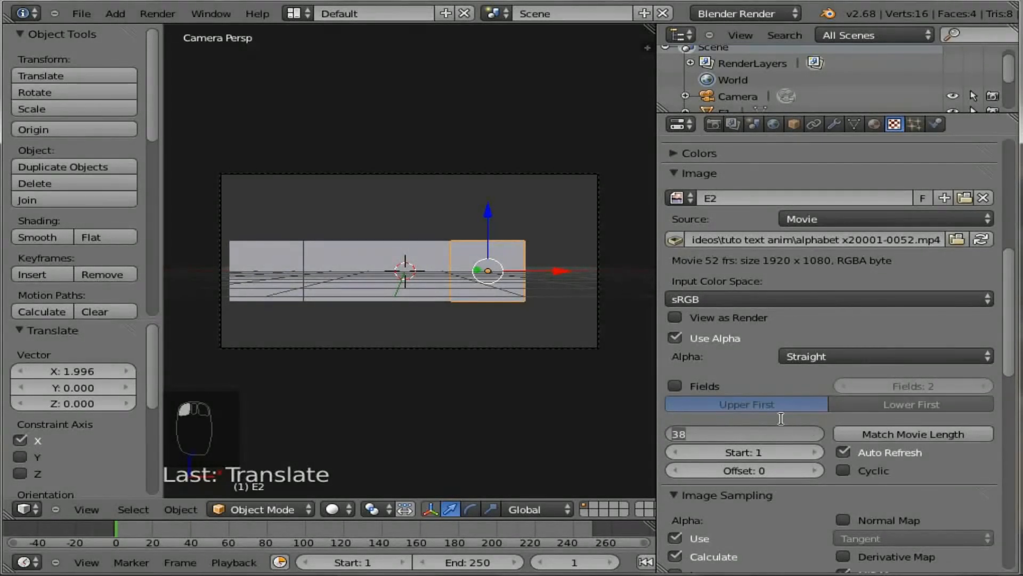
text(31)
key(Return)
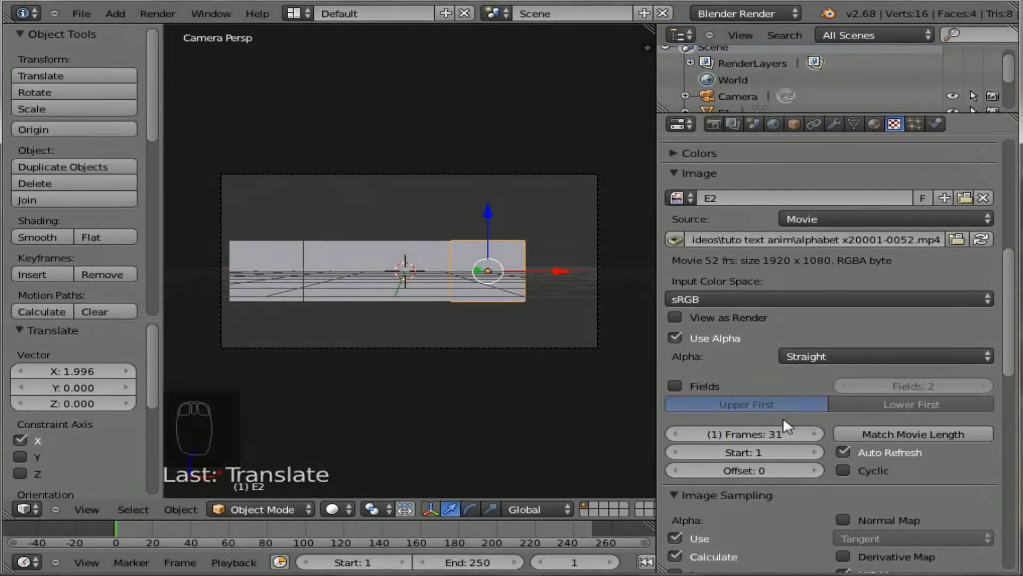
Step: Go to frame 38, render it to check the four letters, and close the render
click(576, 562)
text(38)
key(Return)
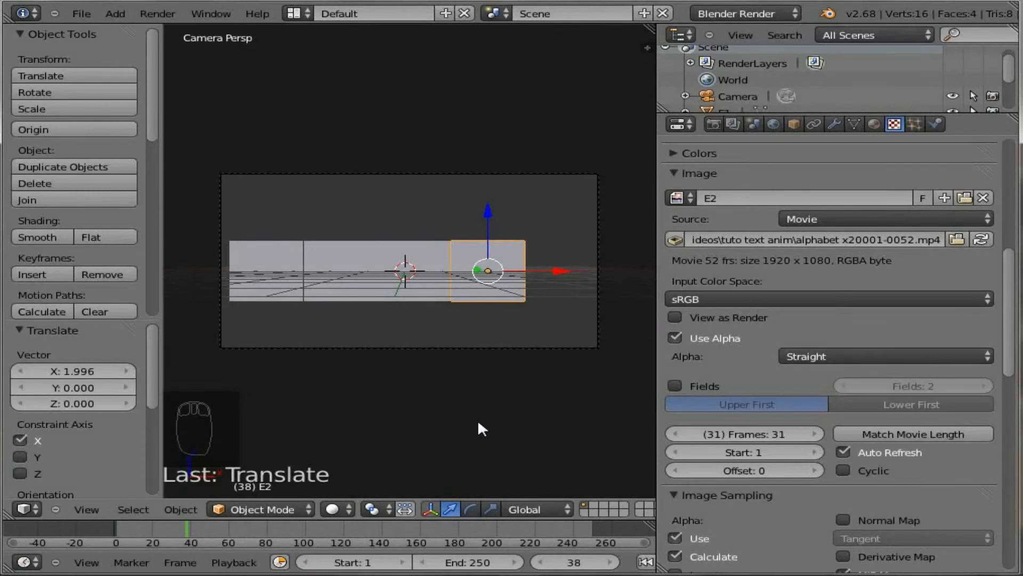
key(F12)
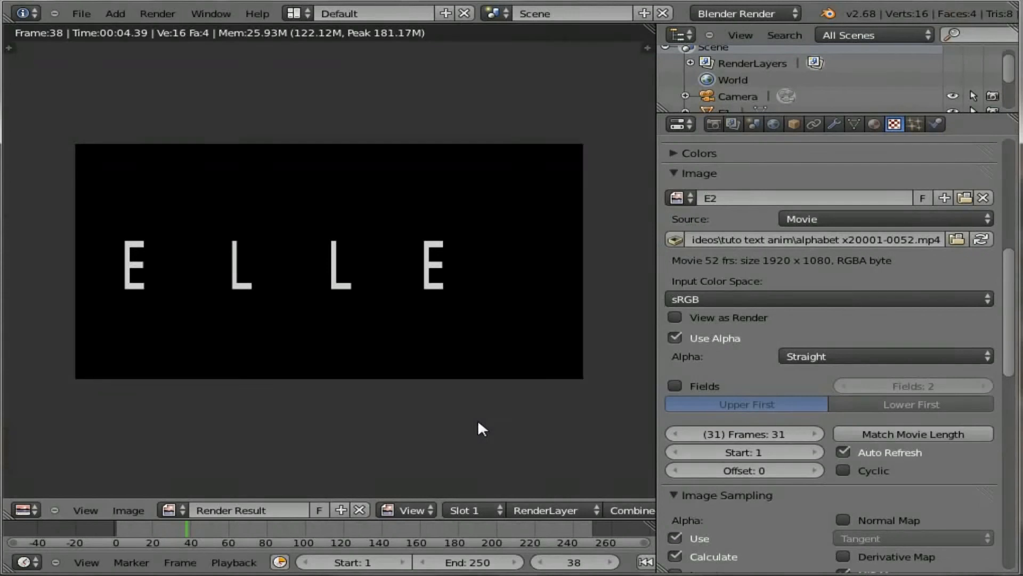
key(Escape)
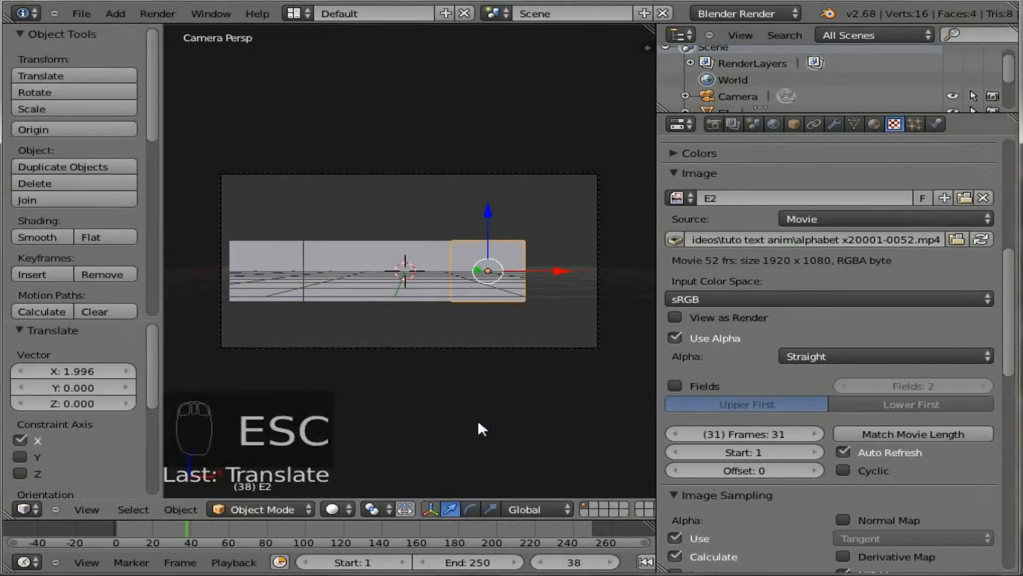
Step: Show the camera view with rendered shading and step back frame by frame from frame 38 to 30
click(340, 505)
click(372, 420)
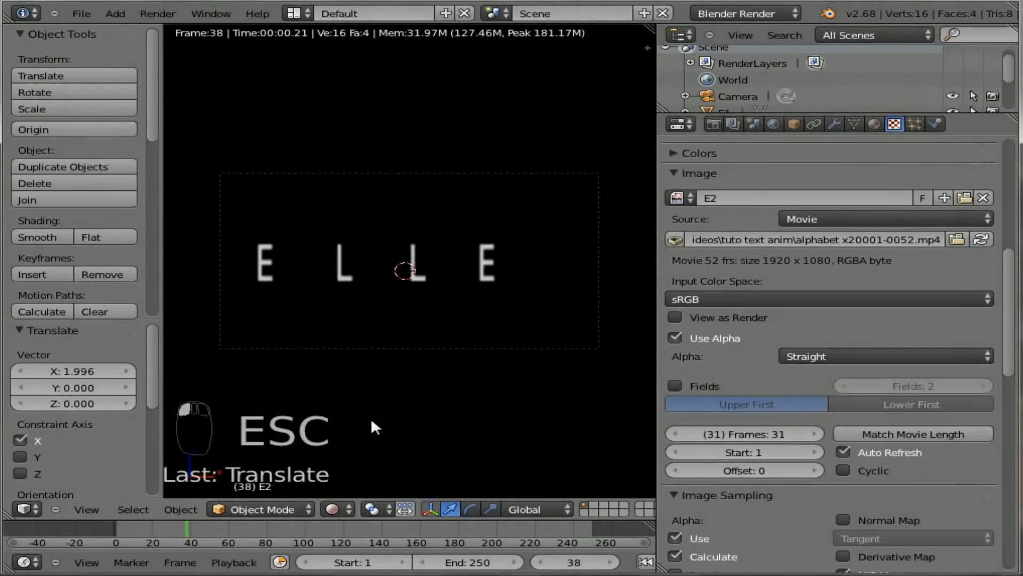
click(541, 565)
click(541, 565)
click(541, 564)
click(541, 564)
click(541, 564)
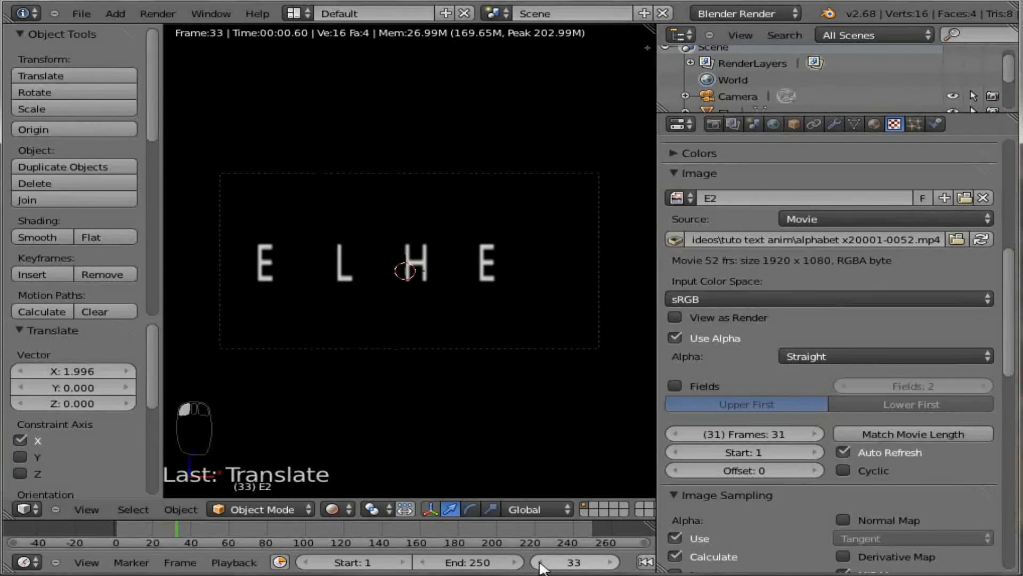
click(541, 563)
click(541, 564)
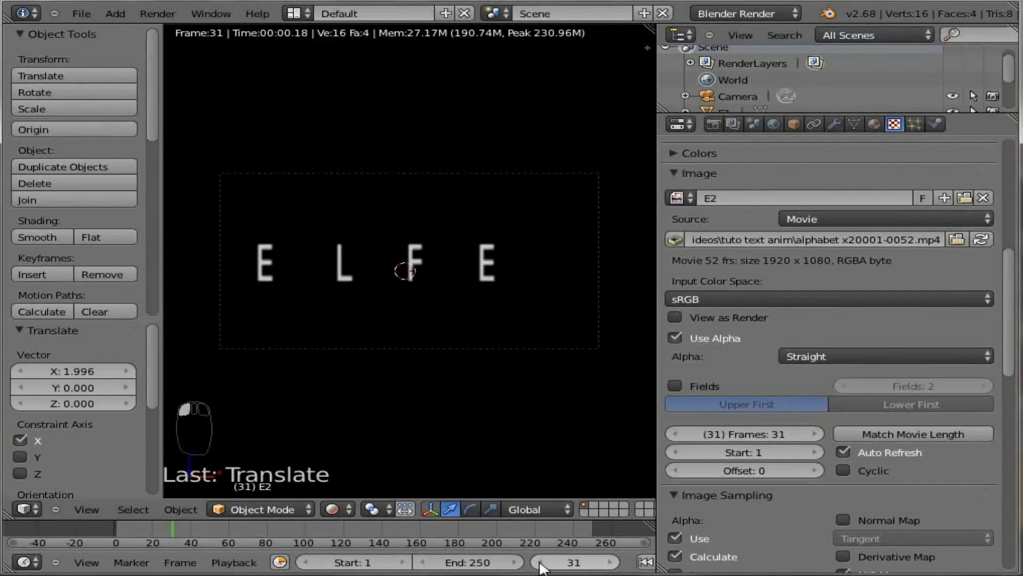
click(541, 564)
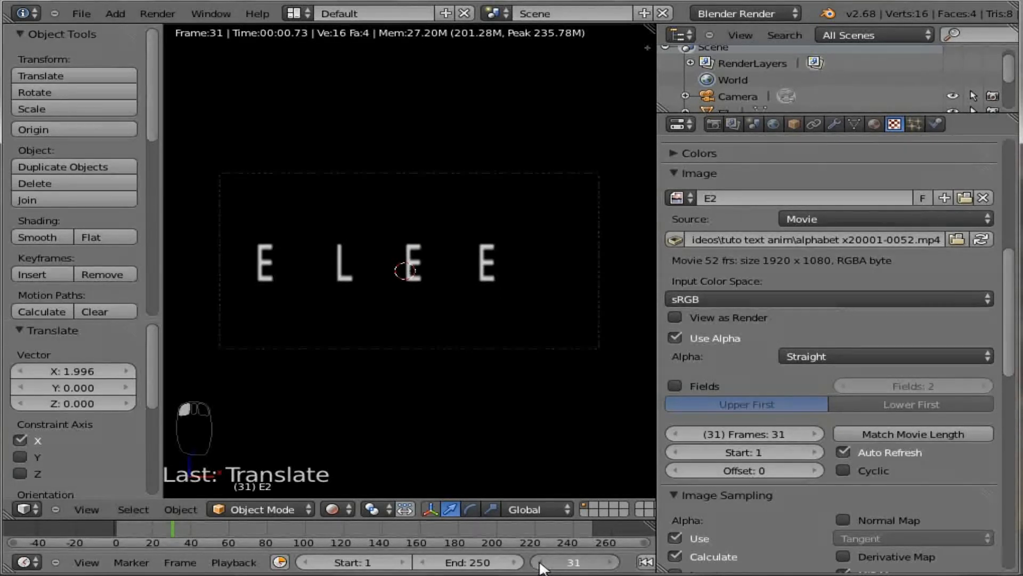
Step: Return to frame 1 and step forward one frame at a time to frame 39, examining where each letter stops
click(570, 562)
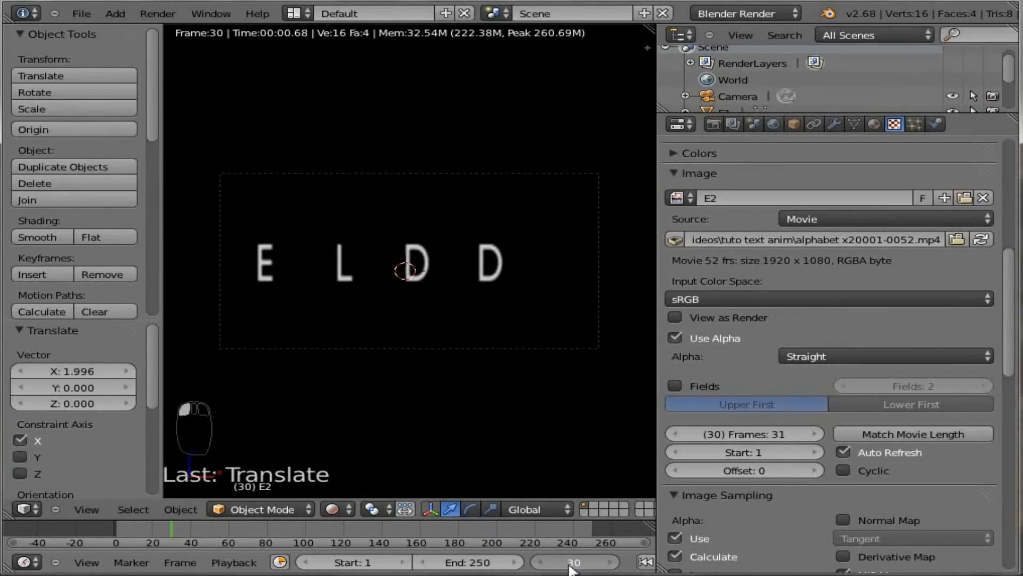
text(1)
key(Return)
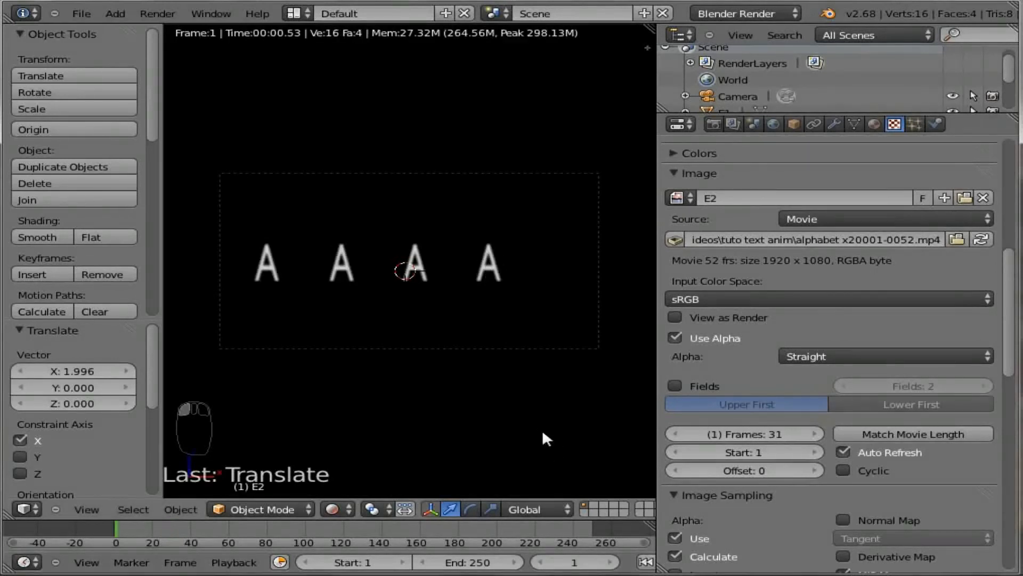
click(610, 563)
click(611, 563)
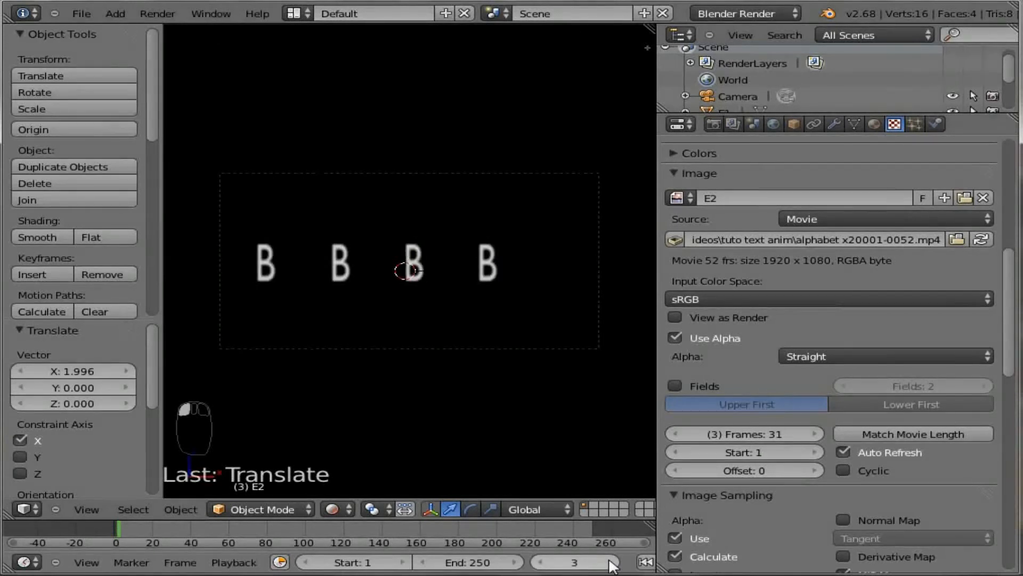
click(611, 563)
click(610, 562)
click(610, 563)
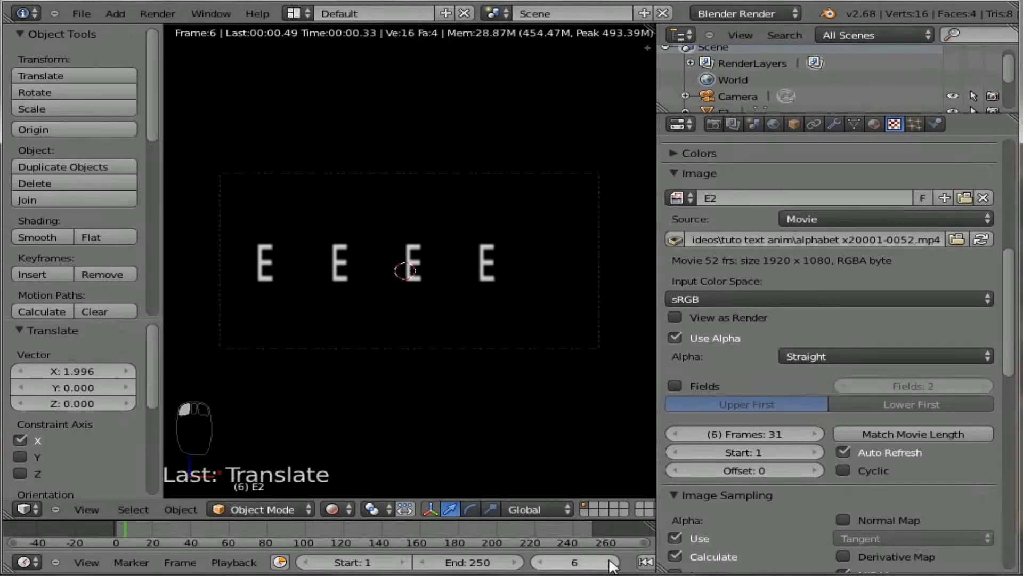
click(610, 563)
click(610, 563)
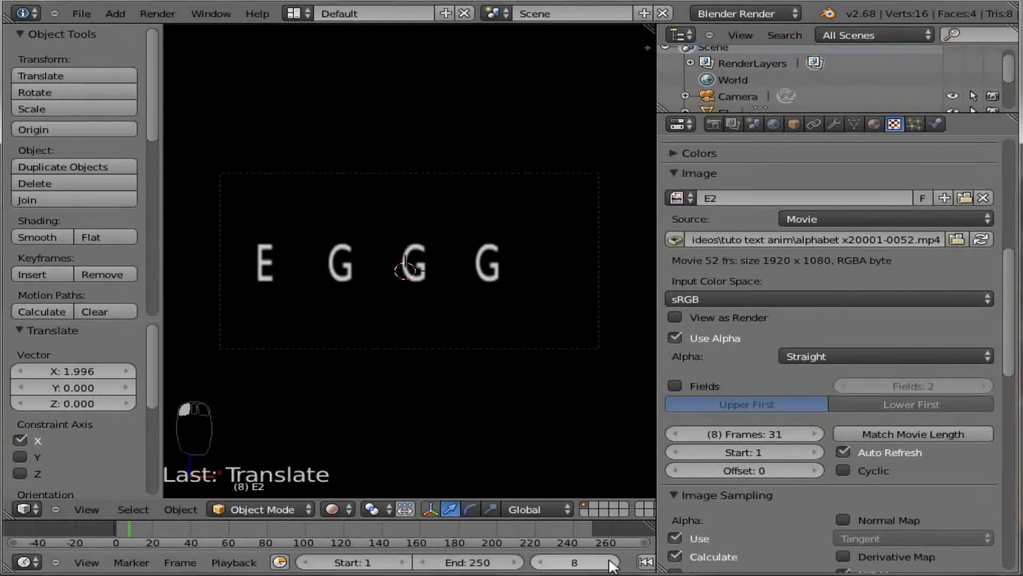
click(611, 563)
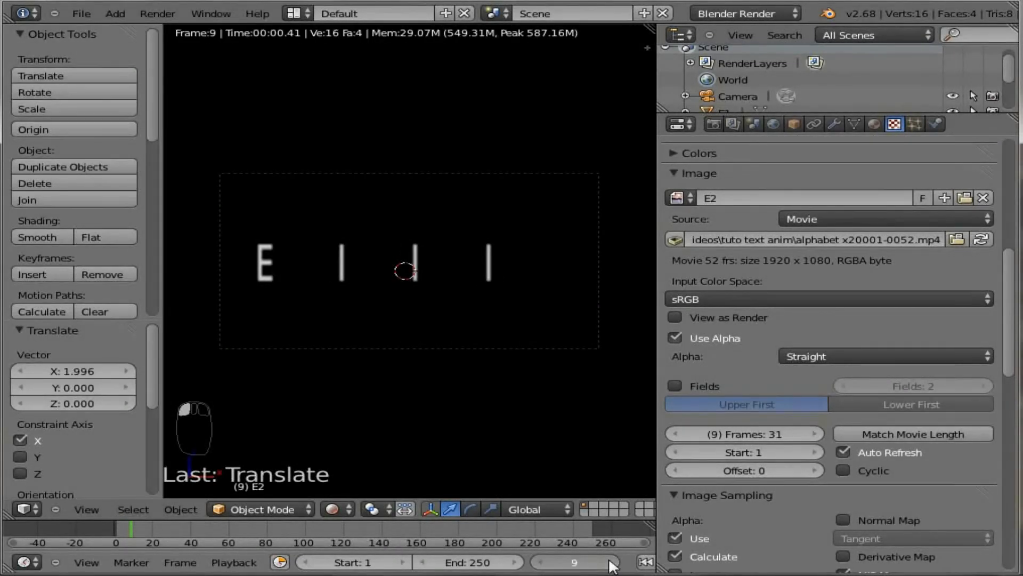
click(610, 563)
click(610, 563)
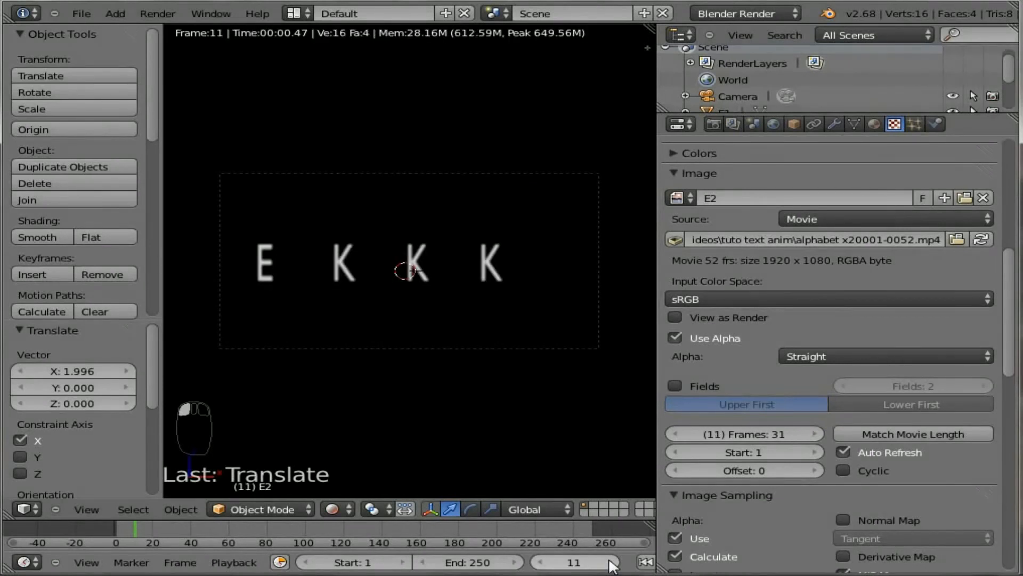
click(611, 563)
click(610, 563)
click(610, 563)
click(610, 563)
click(611, 562)
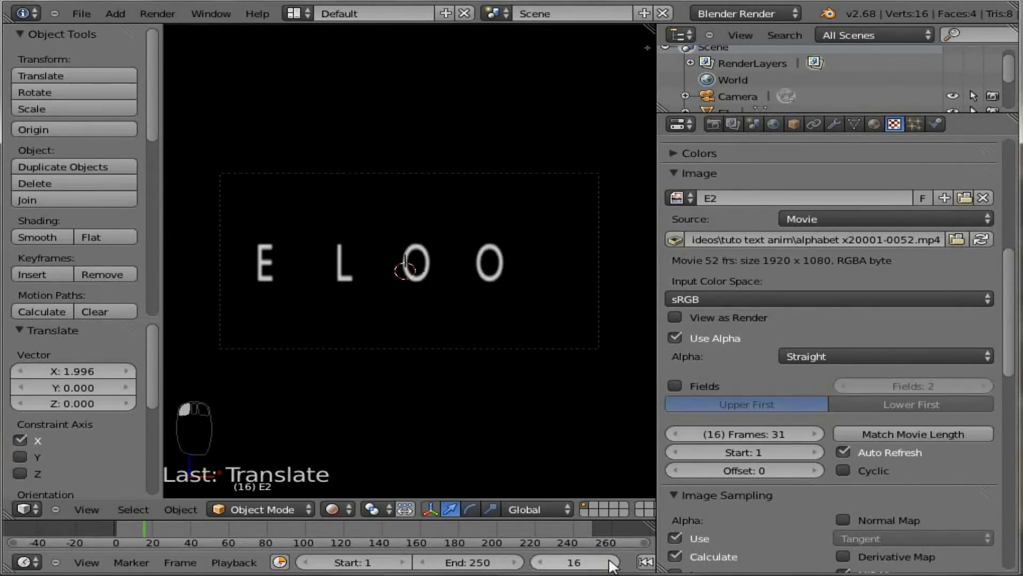
click(610, 563)
click(610, 563)
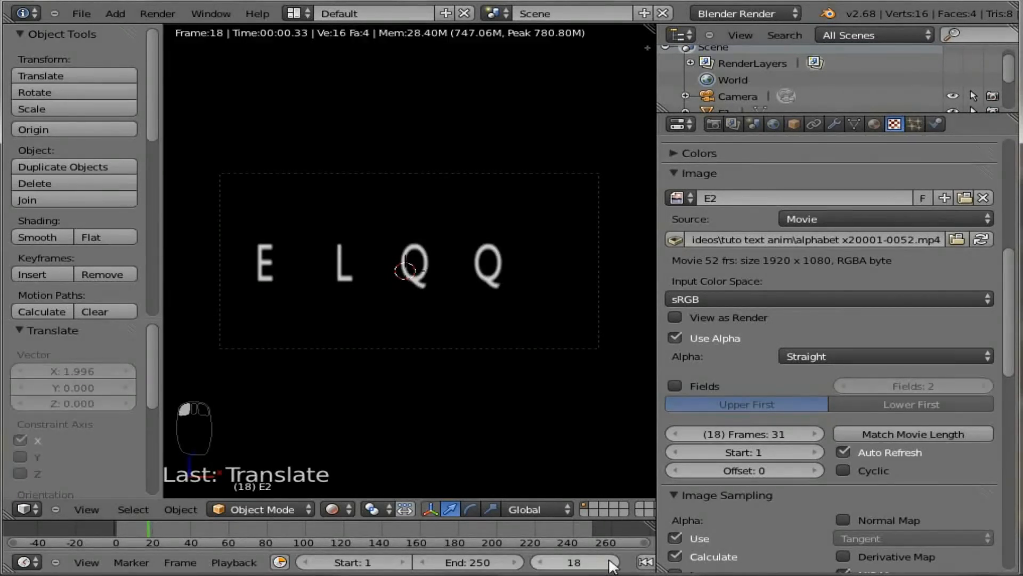
click(611, 563)
click(610, 562)
click(610, 563)
click(610, 563)
click(610, 562)
click(610, 563)
click(610, 563)
click(611, 563)
click(611, 563)
click(610, 563)
click(610, 563)
click(611, 563)
click(610, 563)
click(611, 562)
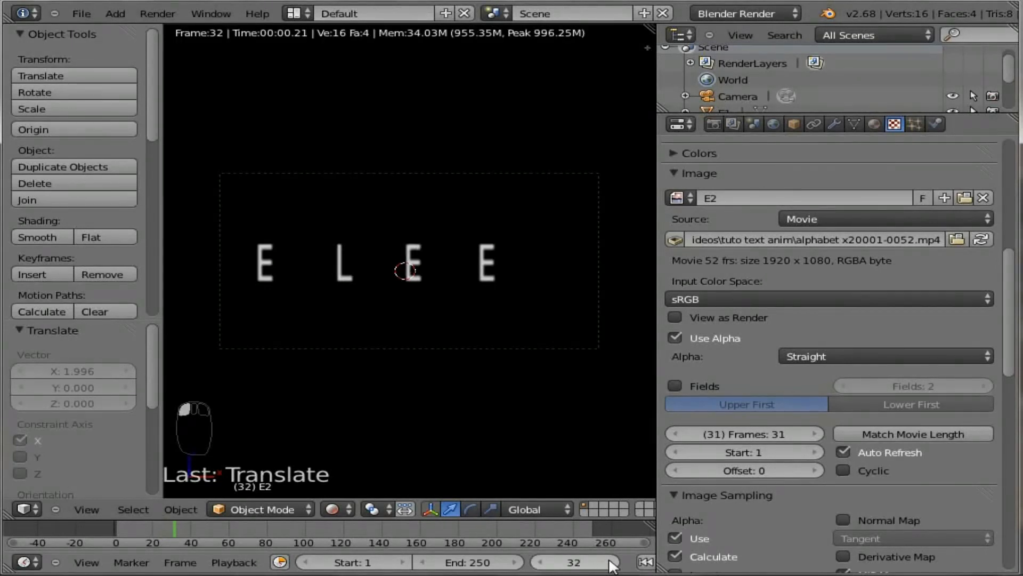
click(610, 563)
click(610, 563)
click(610, 563)
click(610, 563)
click(610, 563)
click(610, 563)
click(610, 563)
Step: Go back to frame 1 and return the 3D view to solid shading
click(568, 566)
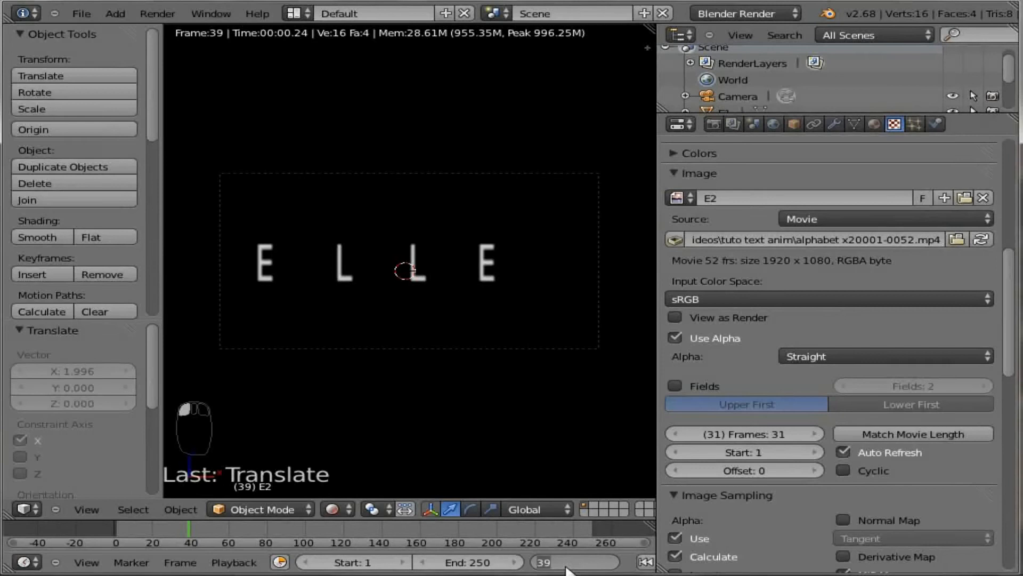
text(1)
key(Return)
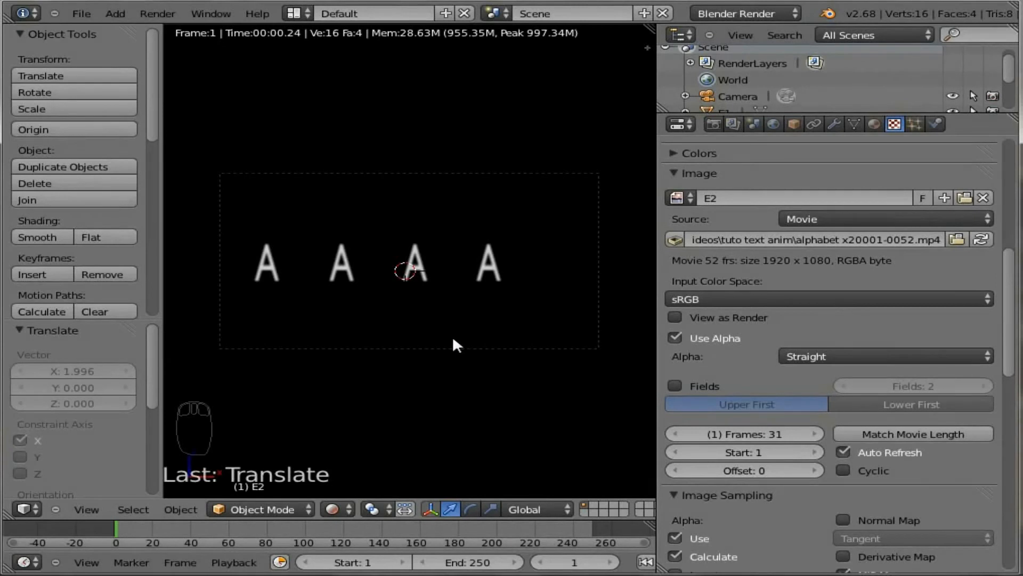
key(Escape)
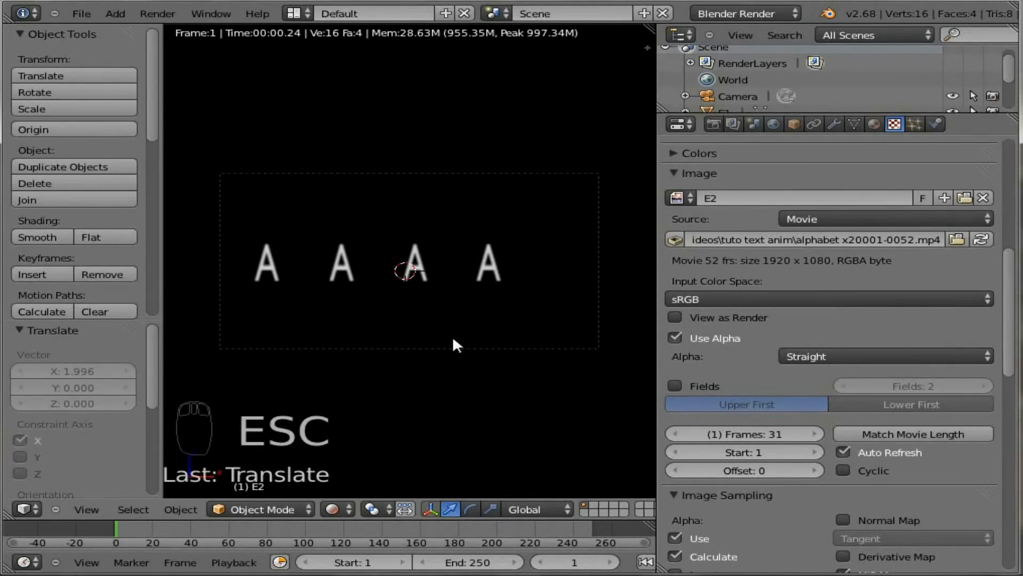
key(z)
key(z)
key(z)
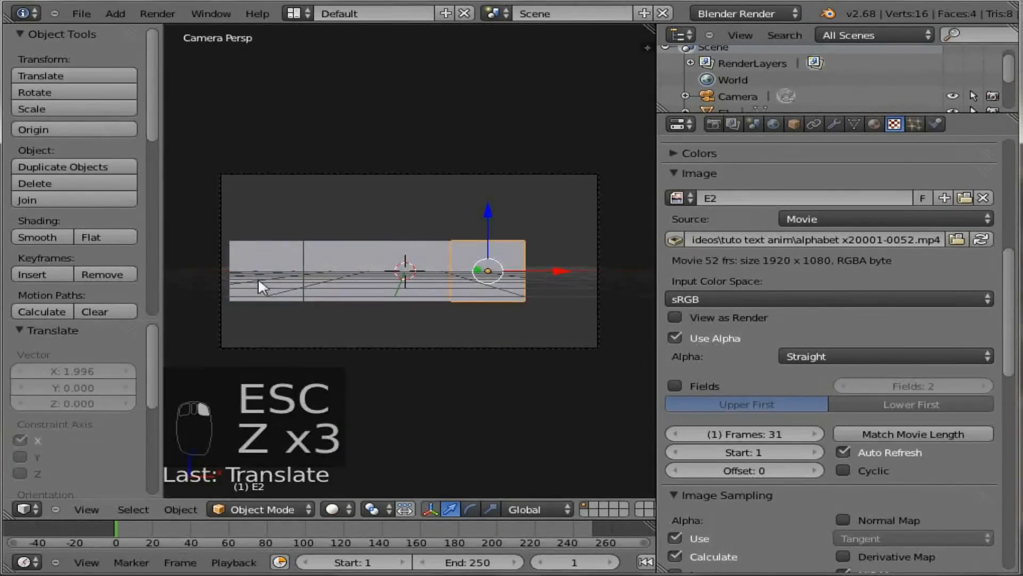
Step: Set the frame offset of the E1 plane's movie to 2 and render frame 1 to check the starting letter
right_click(244, 260)
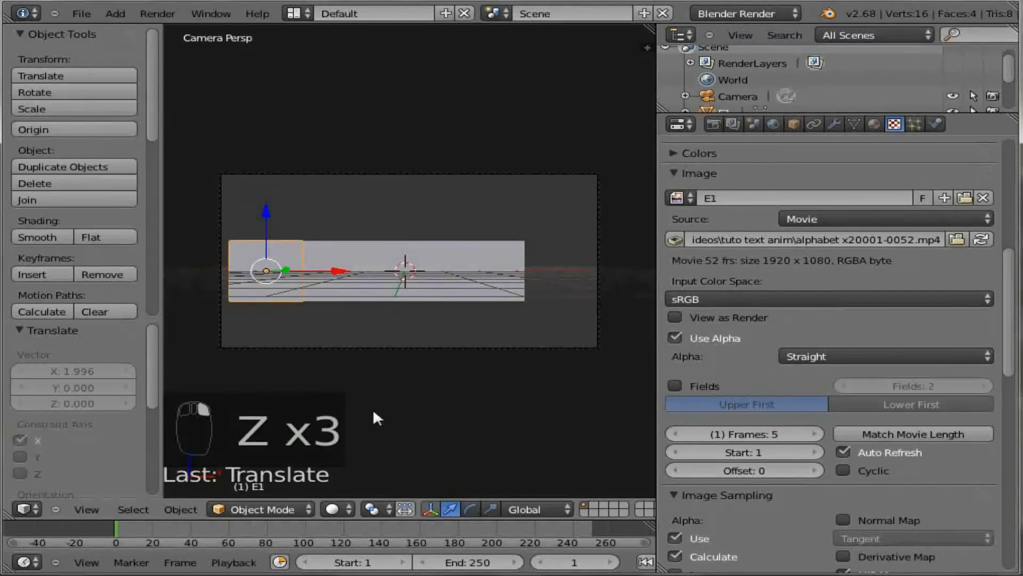
click(813, 470)
click(812, 470)
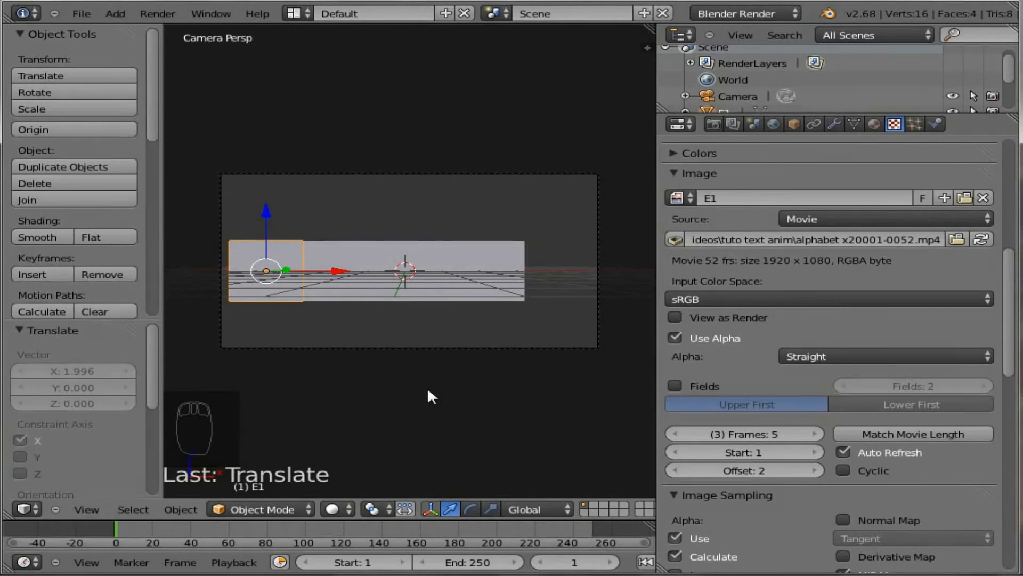
key(F12)
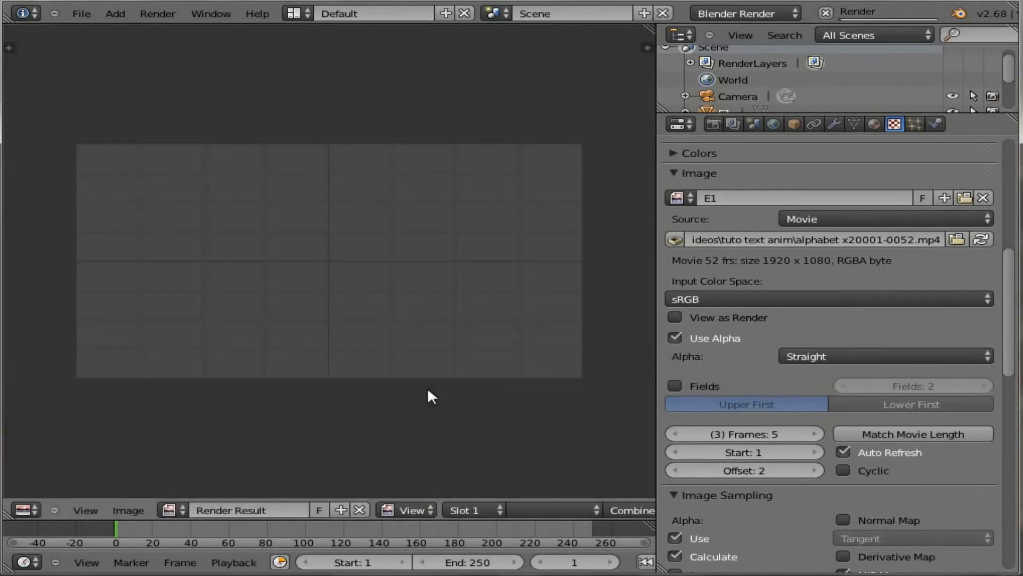
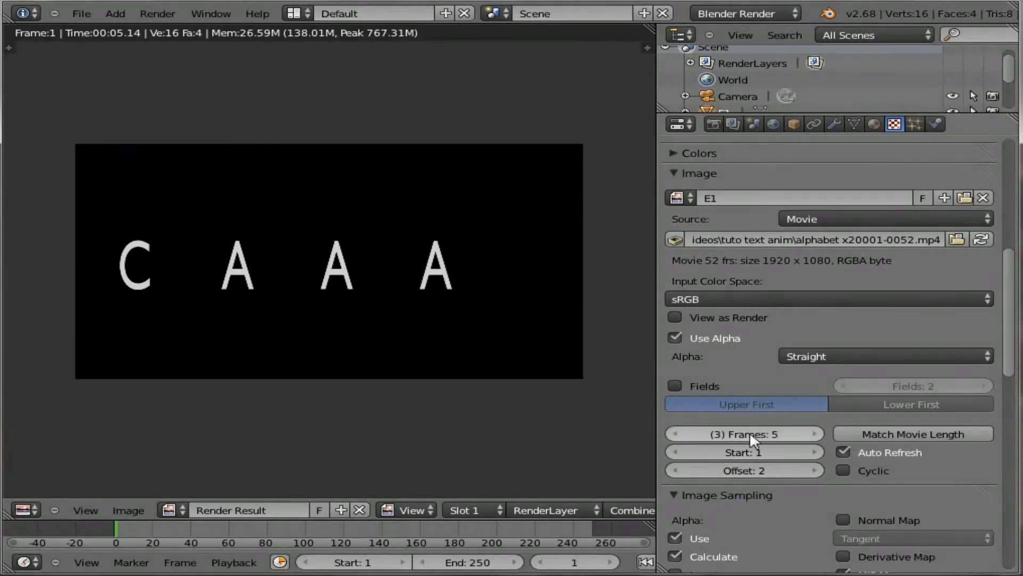
Step: Reduce the E1 movie's length to 3 frames and render frame 3 to check its stopping letter
click(676, 432)
click(678, 433)
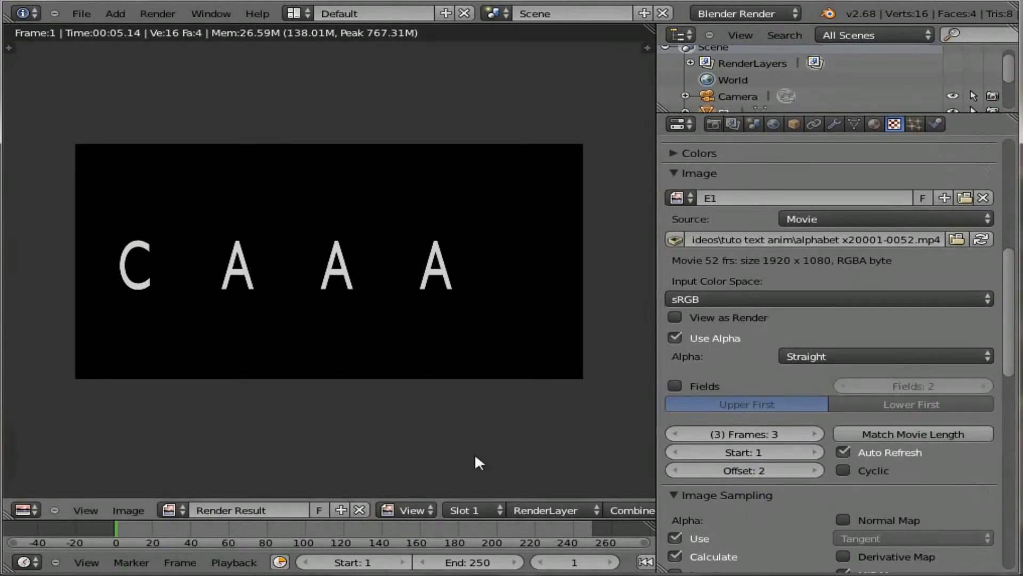
click(575, 562)
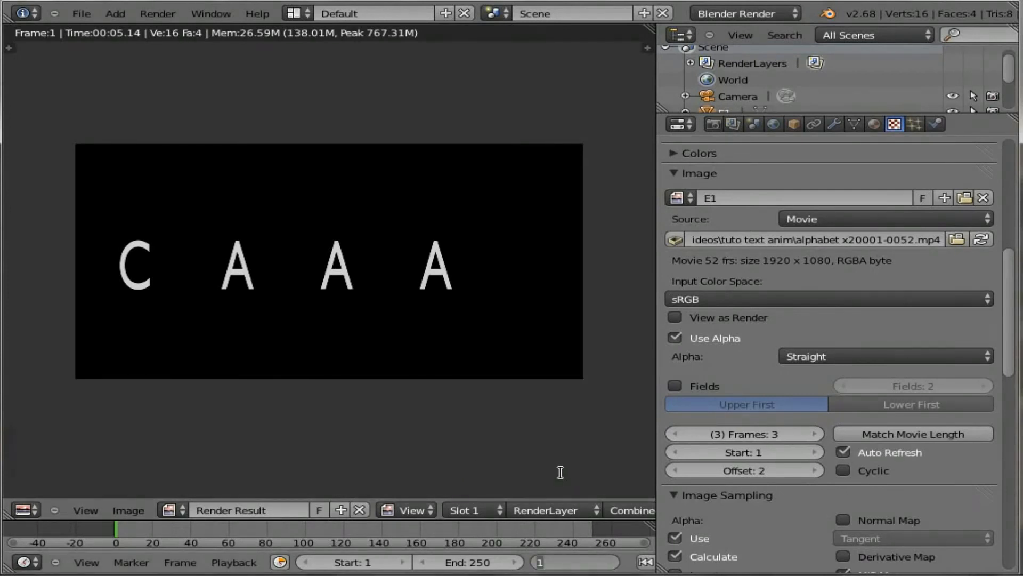
text(5)
key(Return)
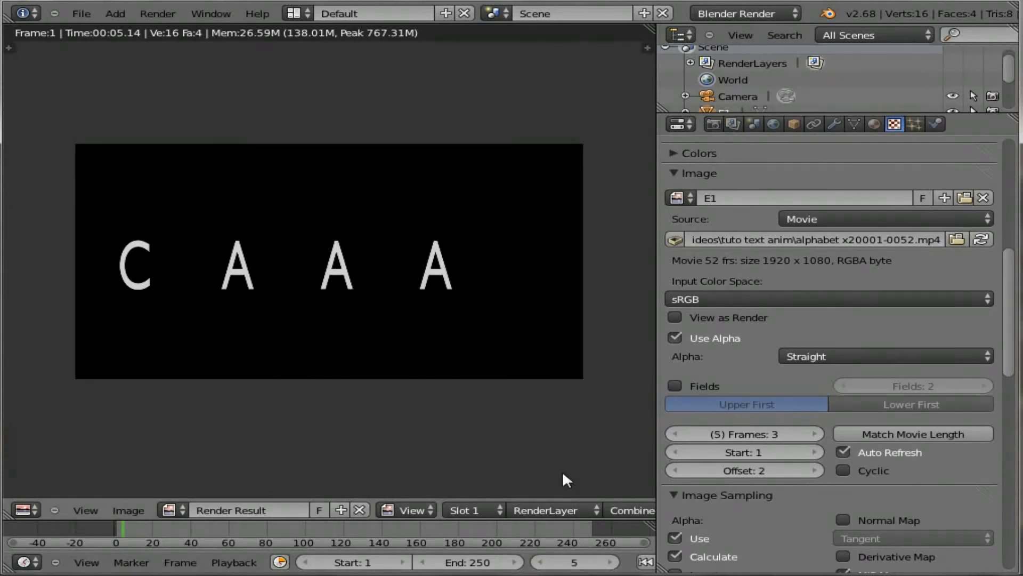
click(539, 562)
click(539, 562)
key(F12)
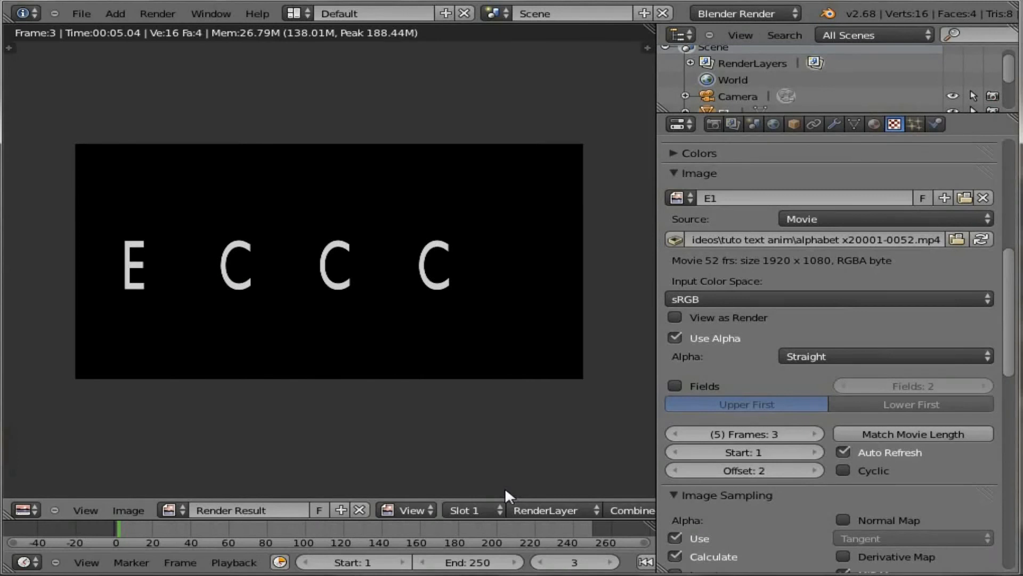
Step: Set the frame offset of the L1 plane's movie texture to 5
key(Escape)
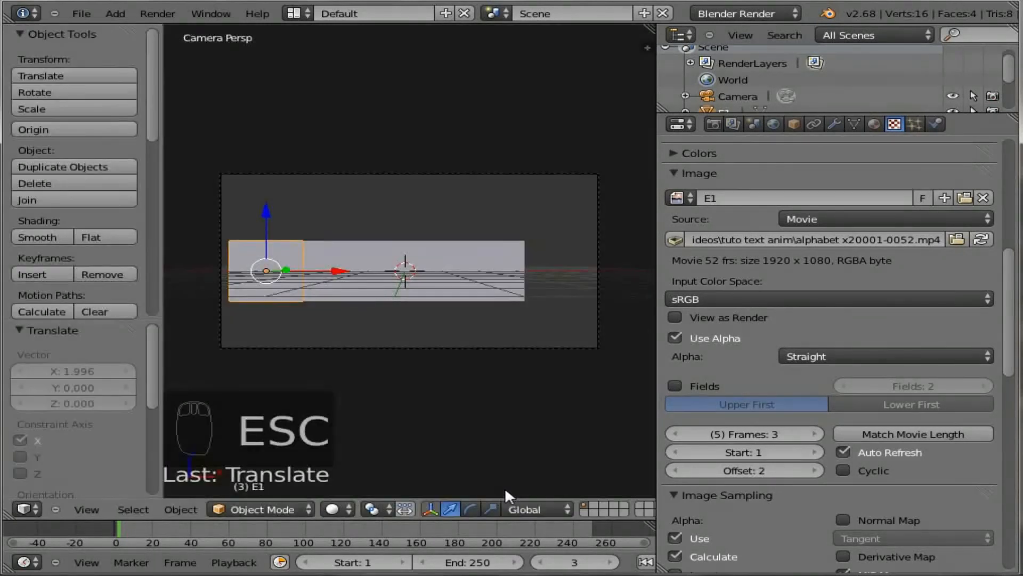
right_click(341, 245)
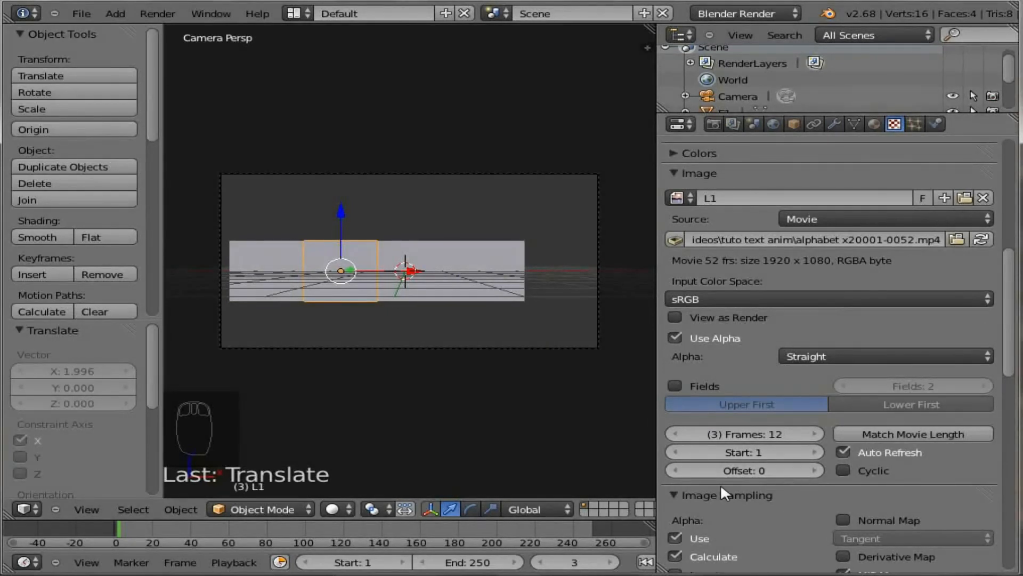
click(814, 469)
click(814, 469)
click(814, 469)
click(814, 470)
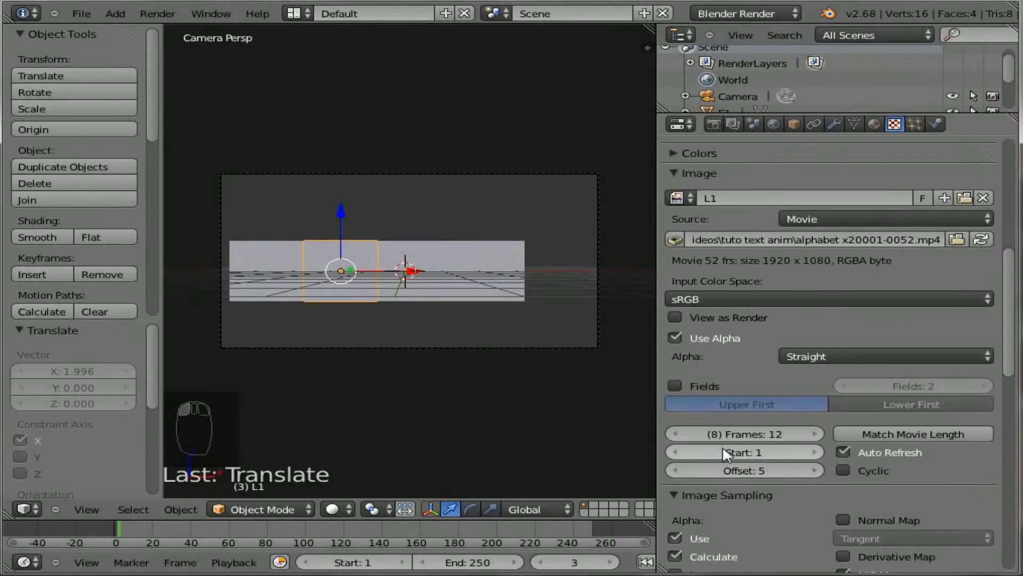
Step: Reduce the length of the L1 movie to 7 frames
click(682, 433)
click(681, 433)
click(681, 433)
click(681, 433)
click(681, 433)
click(681, 433)
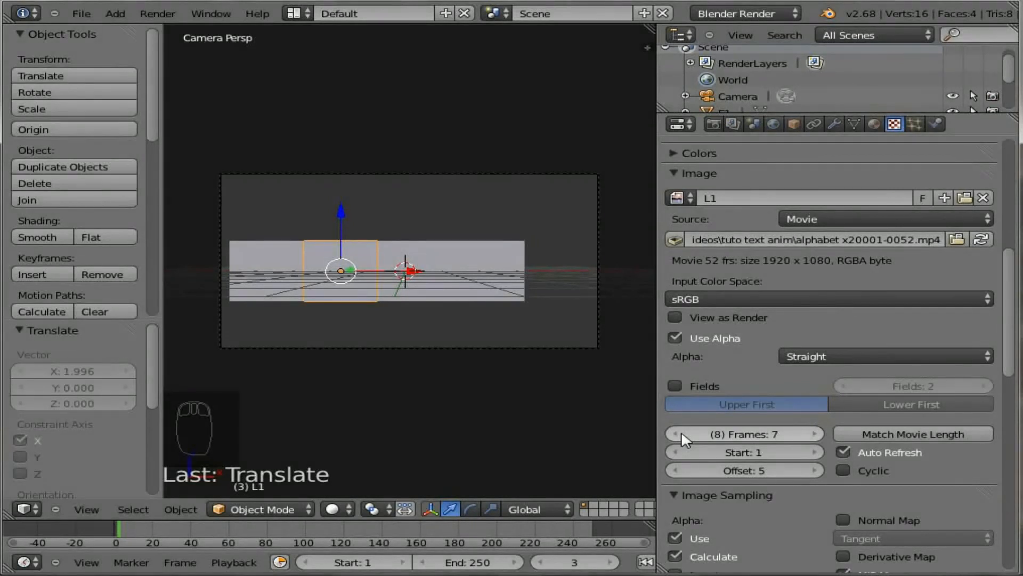
Step: Advance to frame 7 and render it to check the letter the L1 plane stops on
click(610, 565)
click(611, 565)
click(611, 565)
click(611, 565)
click(611, 565)
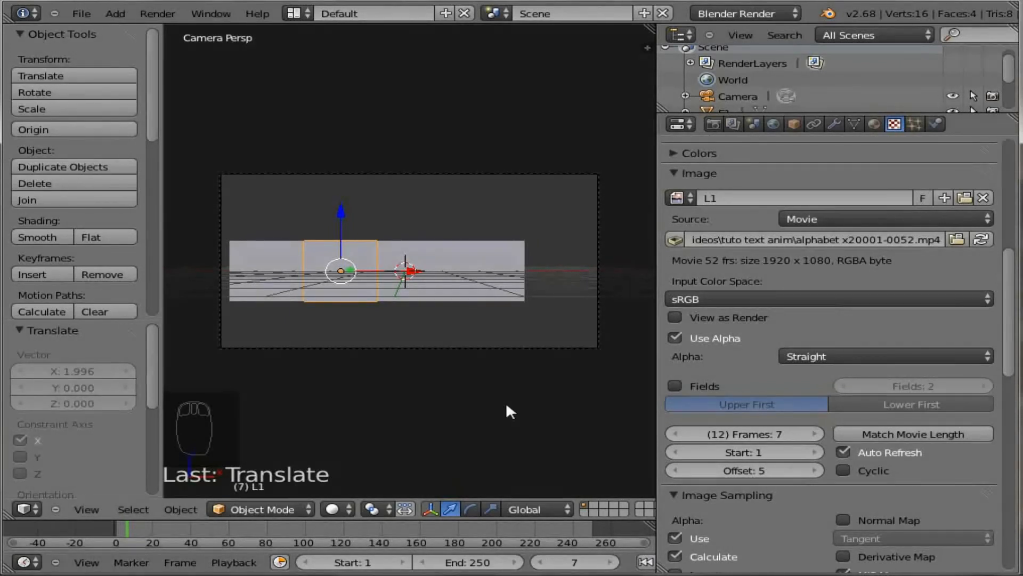
key(F12)
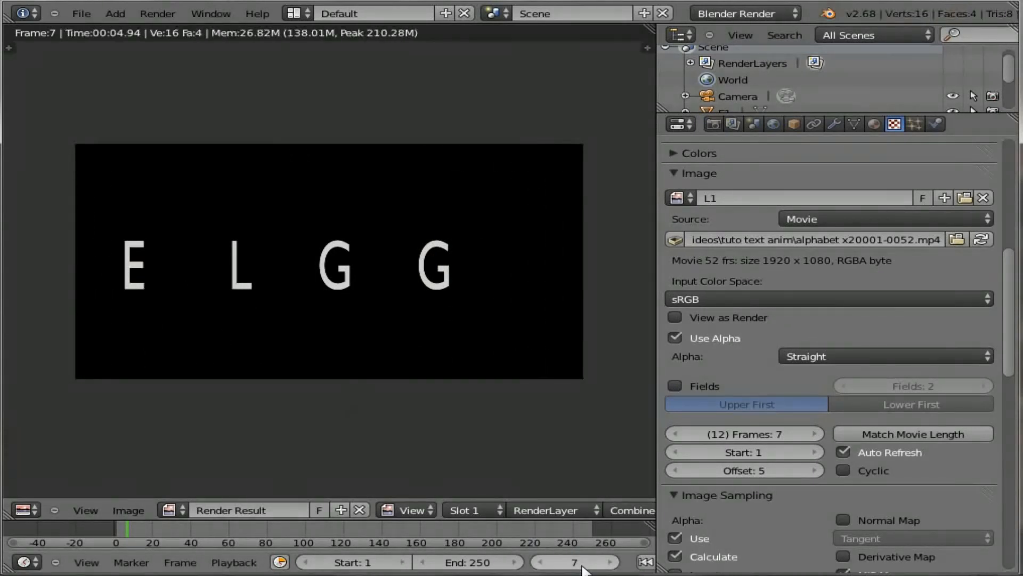
Step: Return to frame 1 and render it to check the L1 plane's starting letter
click(574, 561)
text(1)
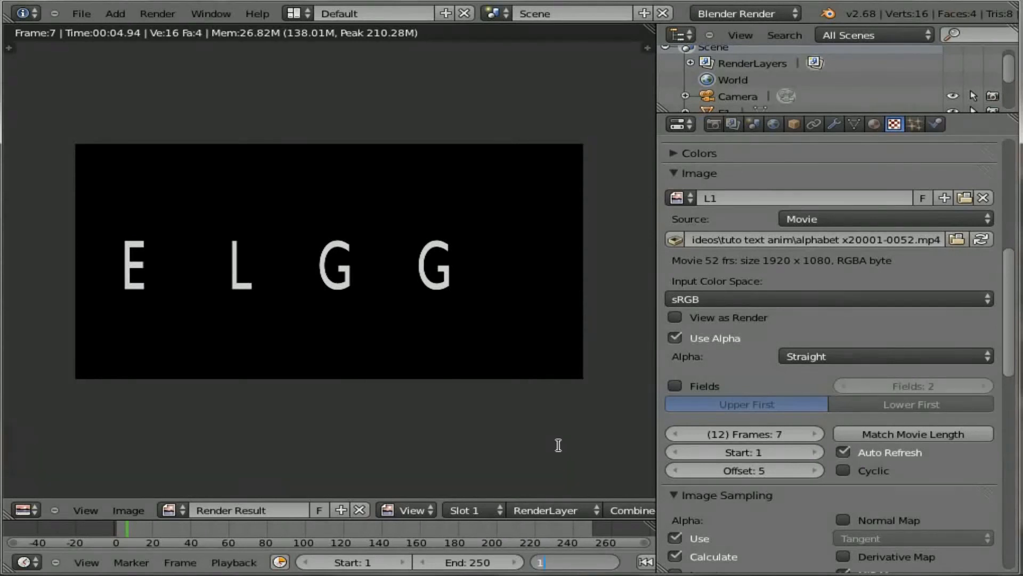
key(Return)
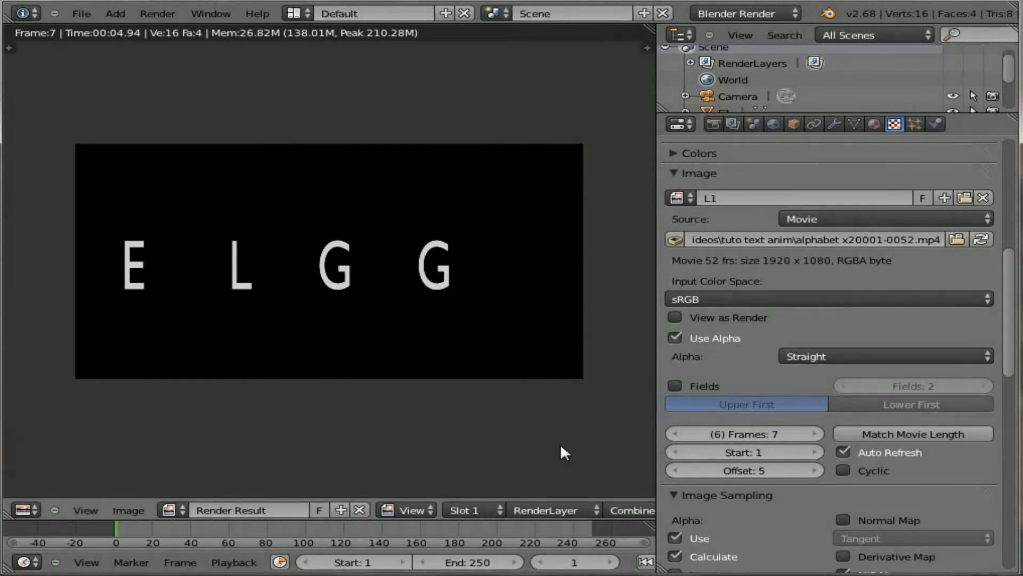
key(F12)
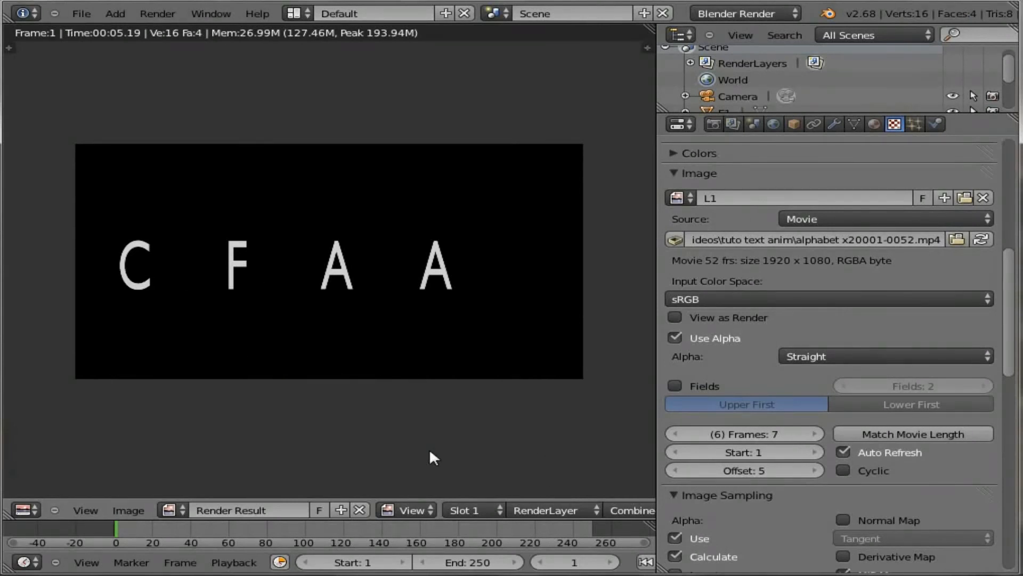
key(Escape)
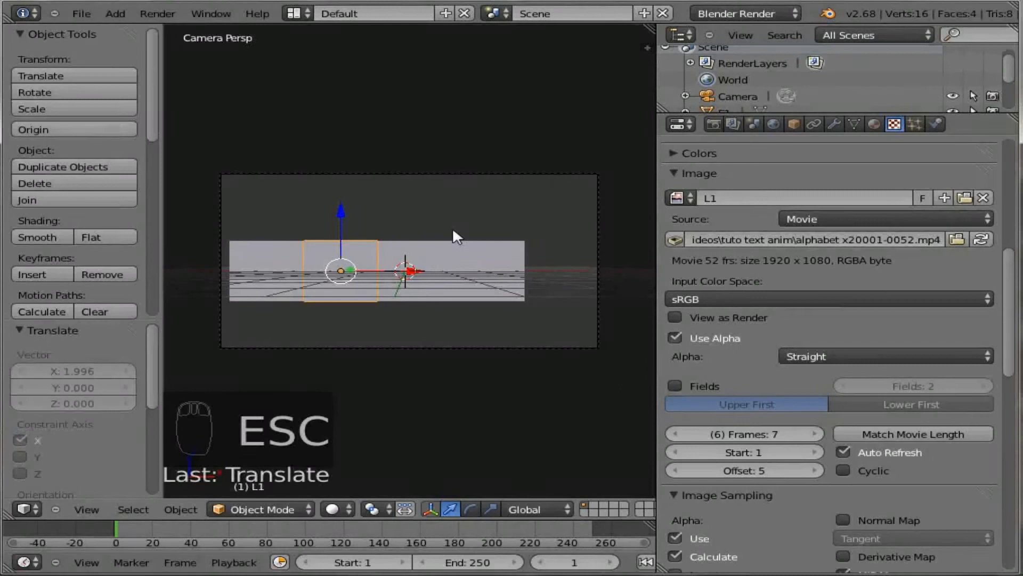
Step: Set the frame offset of the L2 plane's movie texture to 10
right_click(404, 255)
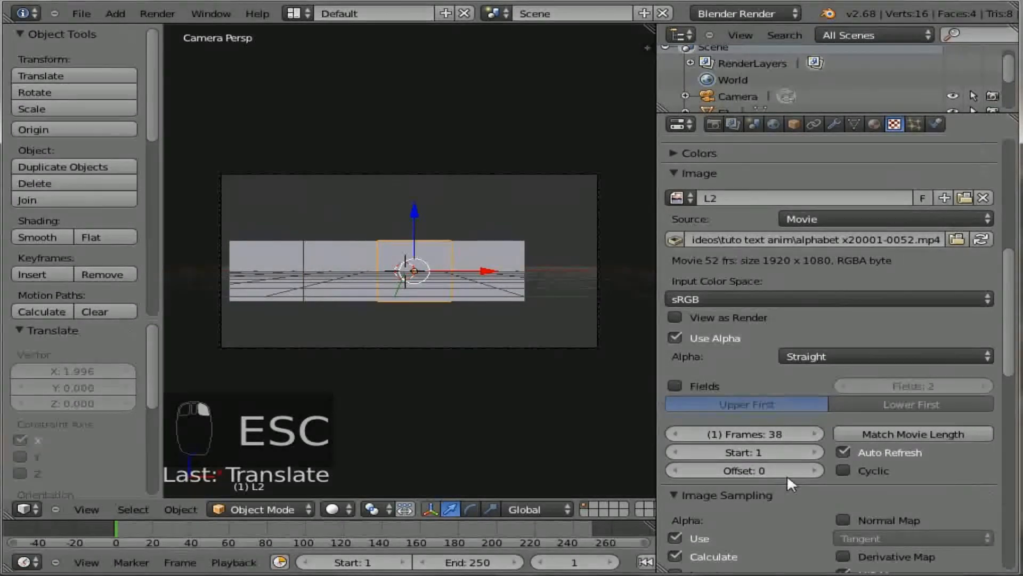
click(816, 468)
click(816, 468)
click(817, 468)
click(816, 468)
click(816, 468)
click(817, 468)
click(817, 470)
click(817, 468)
click(817, 468)
click(817, 468)
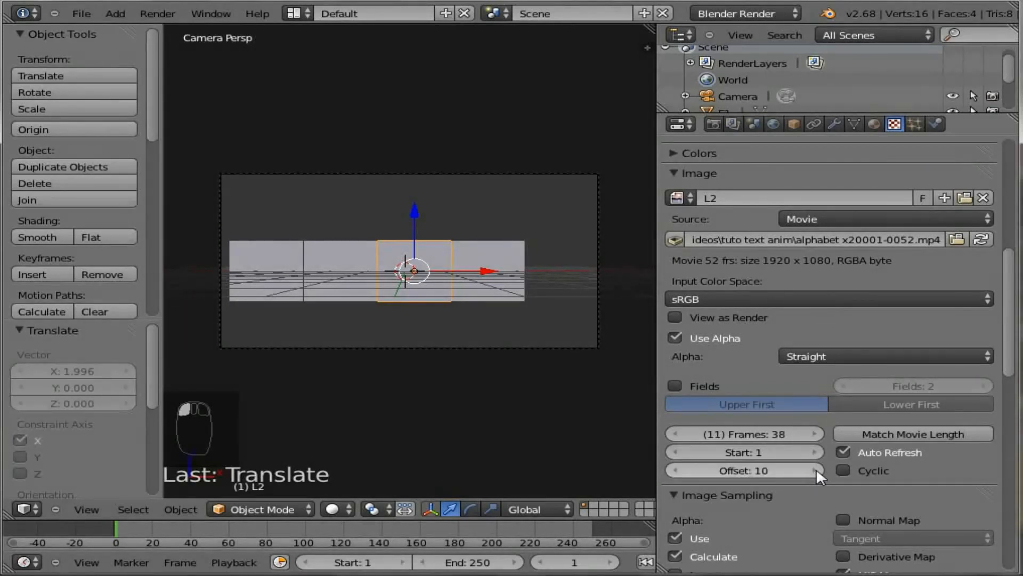
Step: Set the length of the L2 movie to 28 frames
click(773, 434)
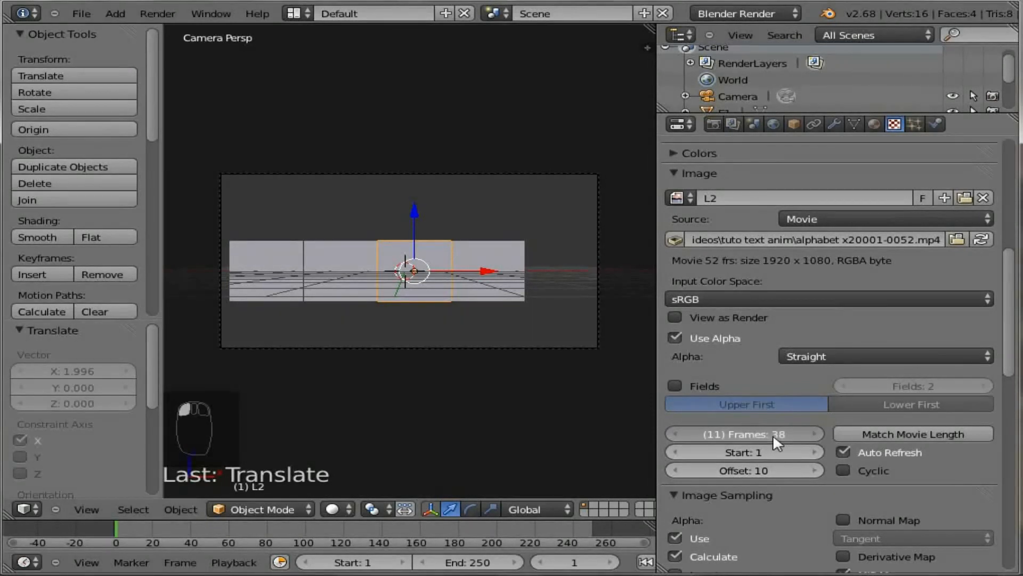
text(28)
key(Return)
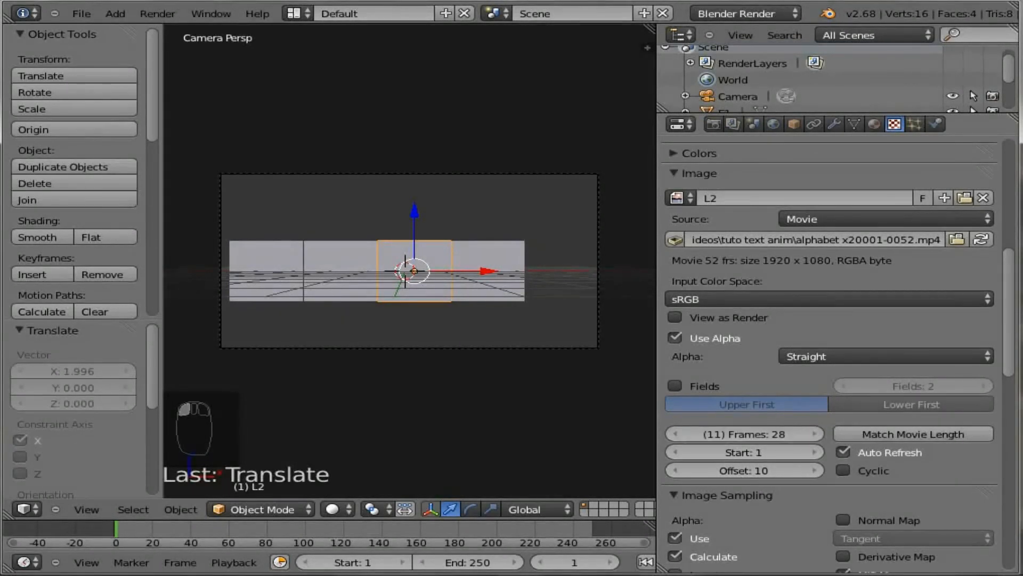
Step: Give the E2 plane's movie a frame offset of 11 and a length of 20 frames
right_click(495, 245)
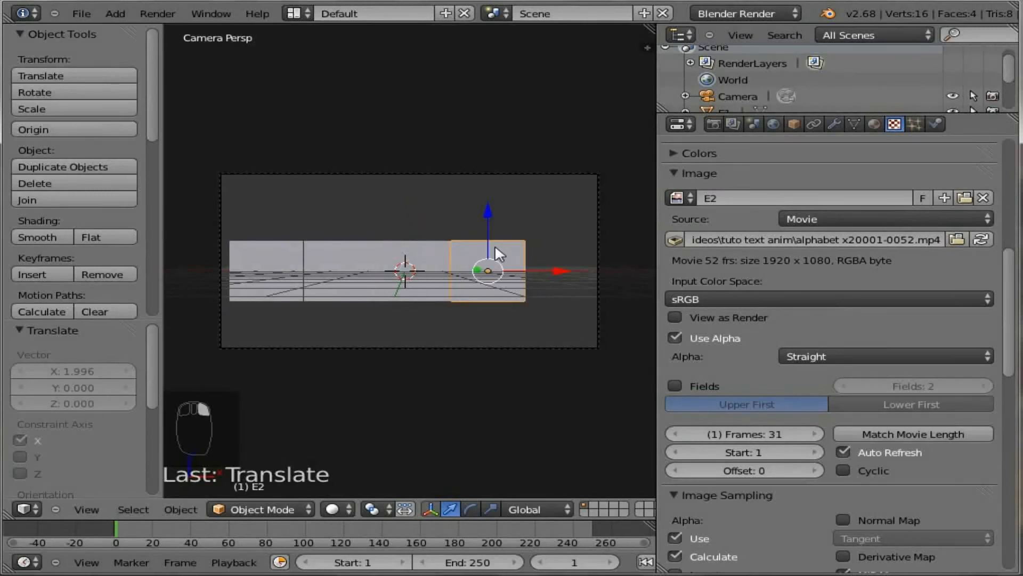
click(758, 471)
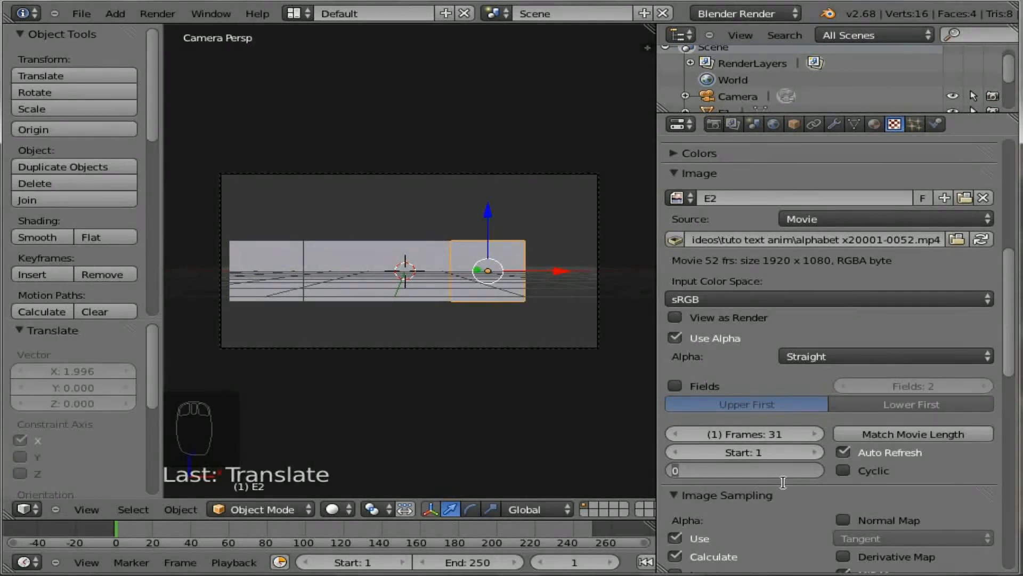
text(11)
key(Return)
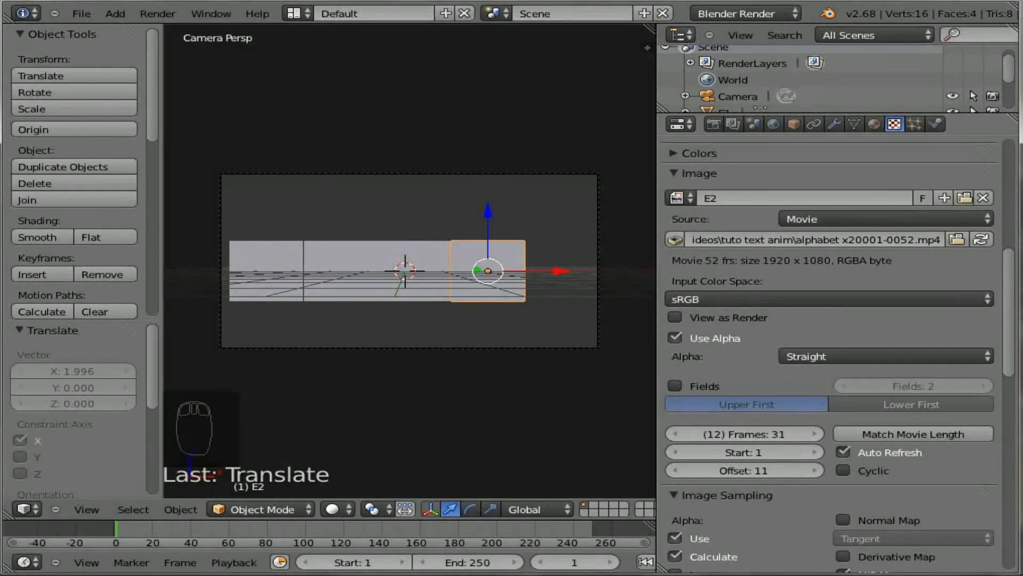
click(771, 435)
text(20)
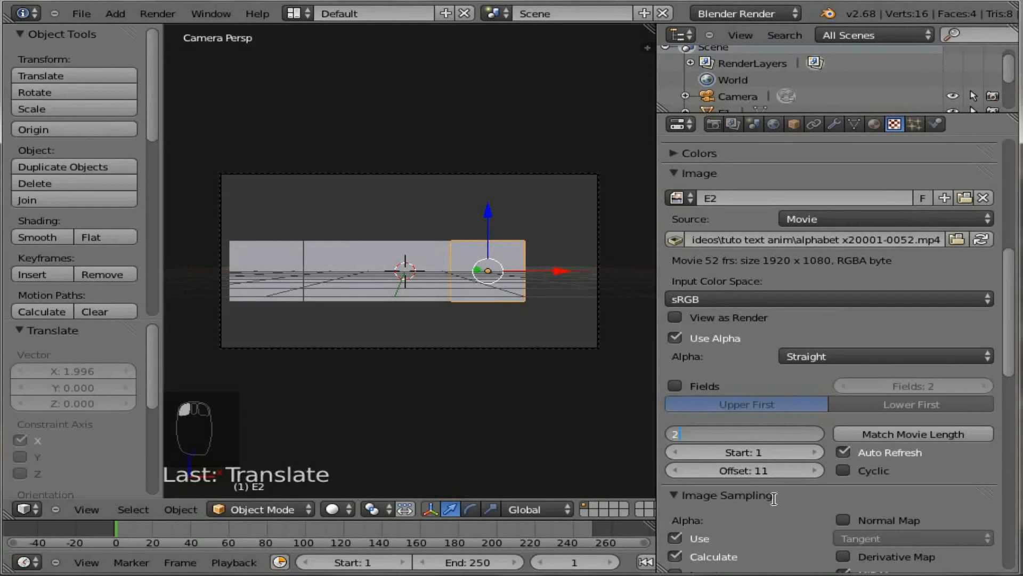
key(Return)
Step: Set the scene's end frame to 52 and render frame 52 to check the final word
click(467, 562)
text(52)
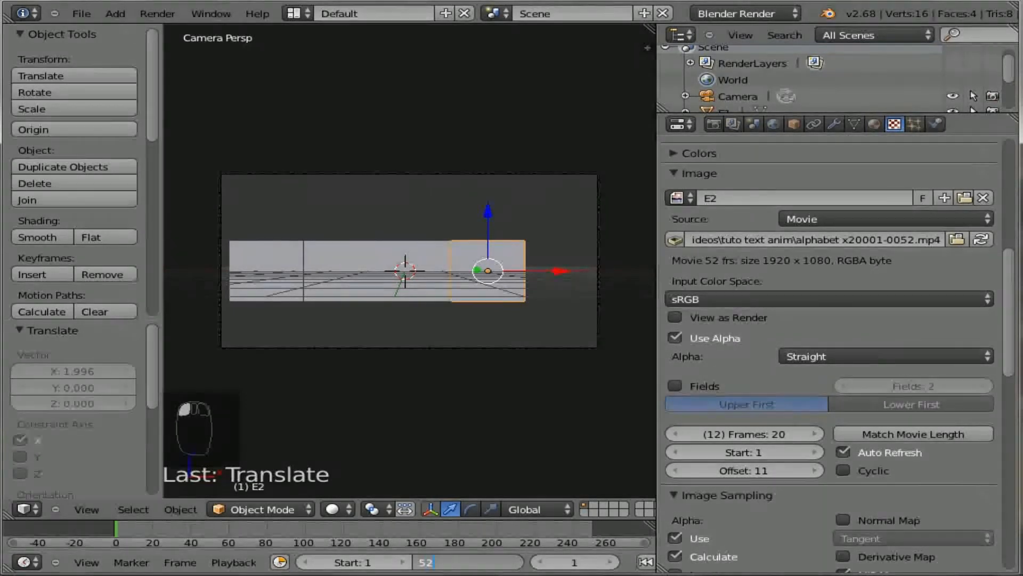
key(Return)
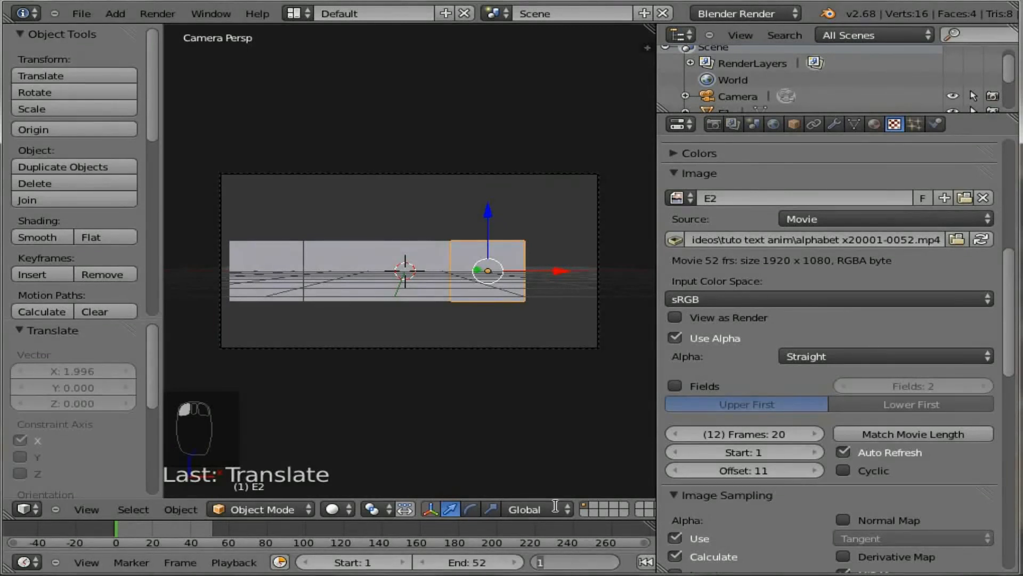
key(shift+Right)
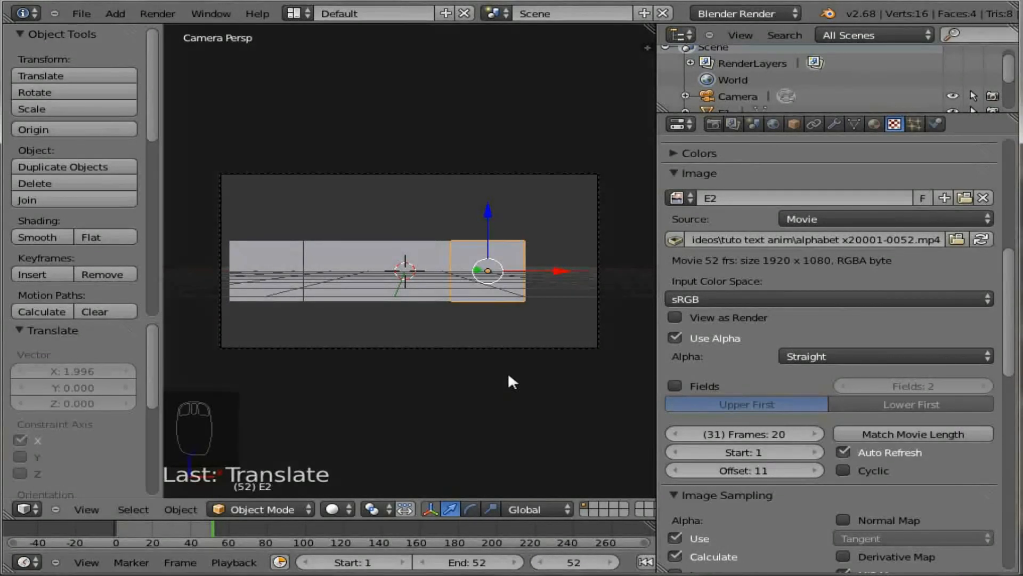
key(F12)
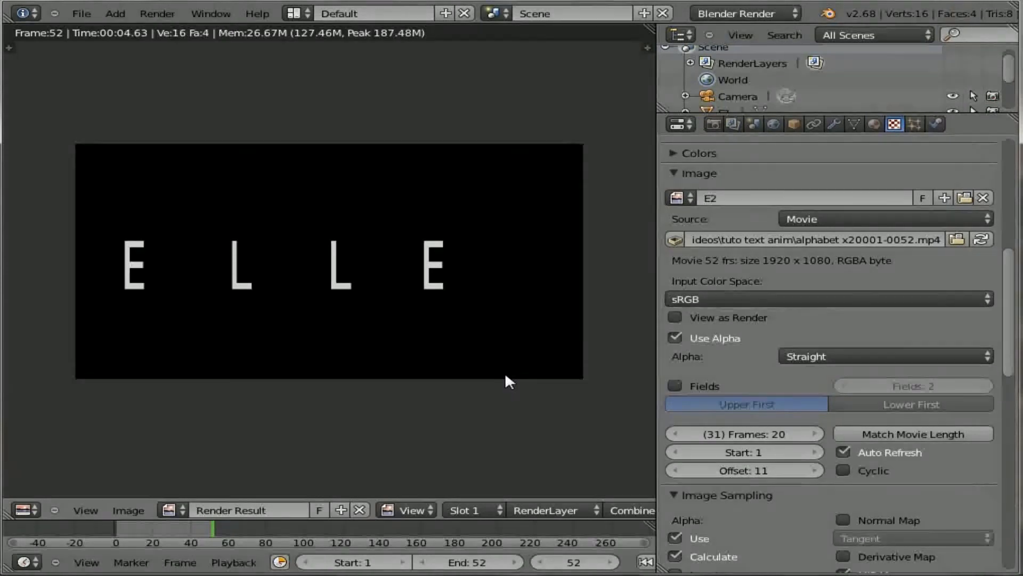
key(Escape)
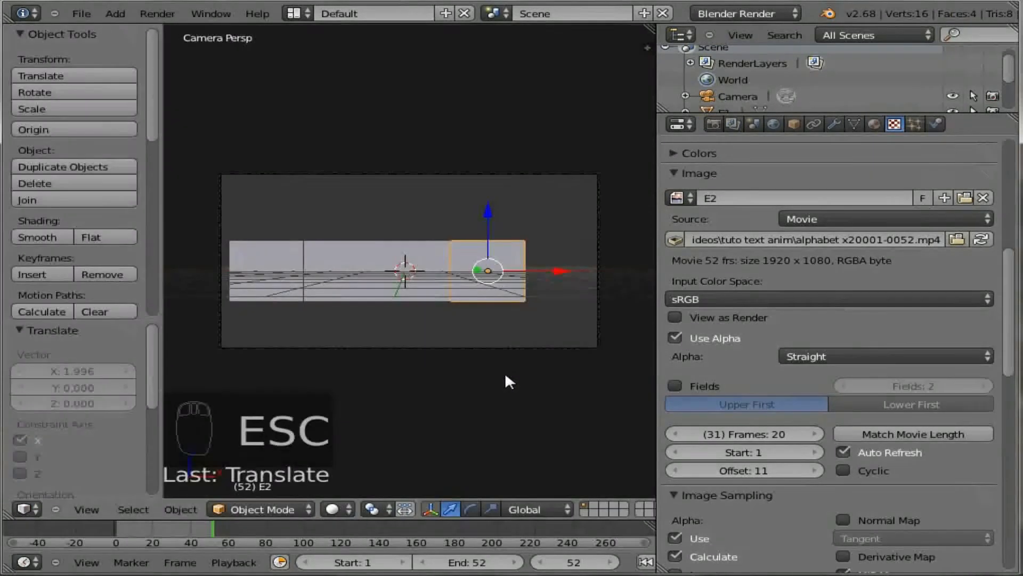
Step: Go back to frame 1 and render it to check the starting letters of all four planes
click(565, 562)
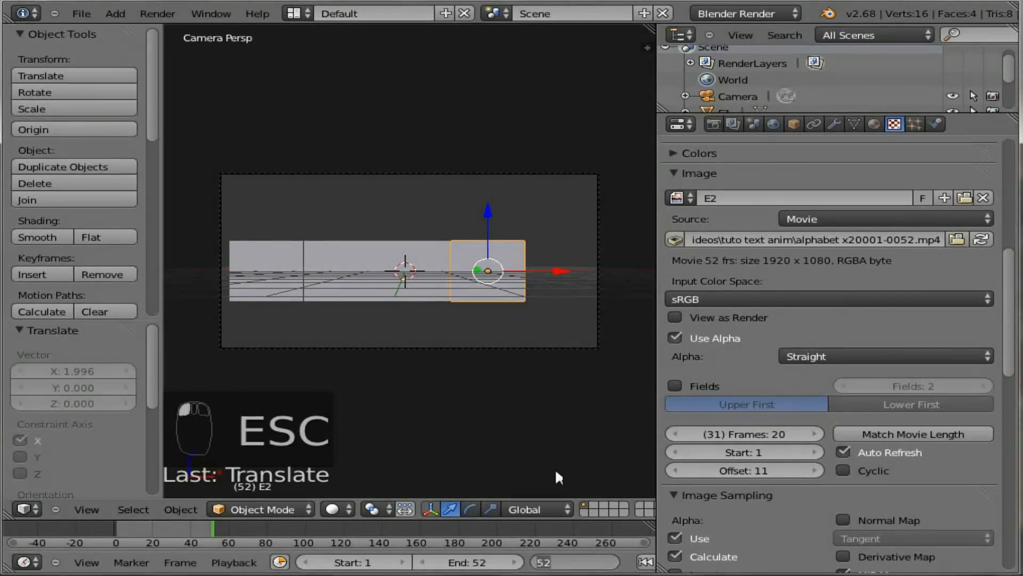
text(1)
key(Return)
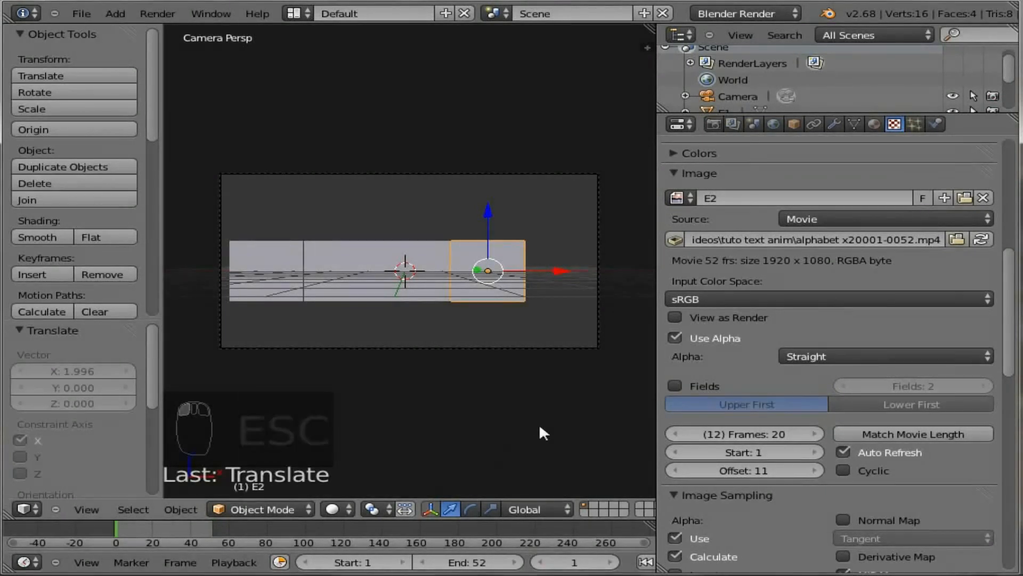
key(F12)
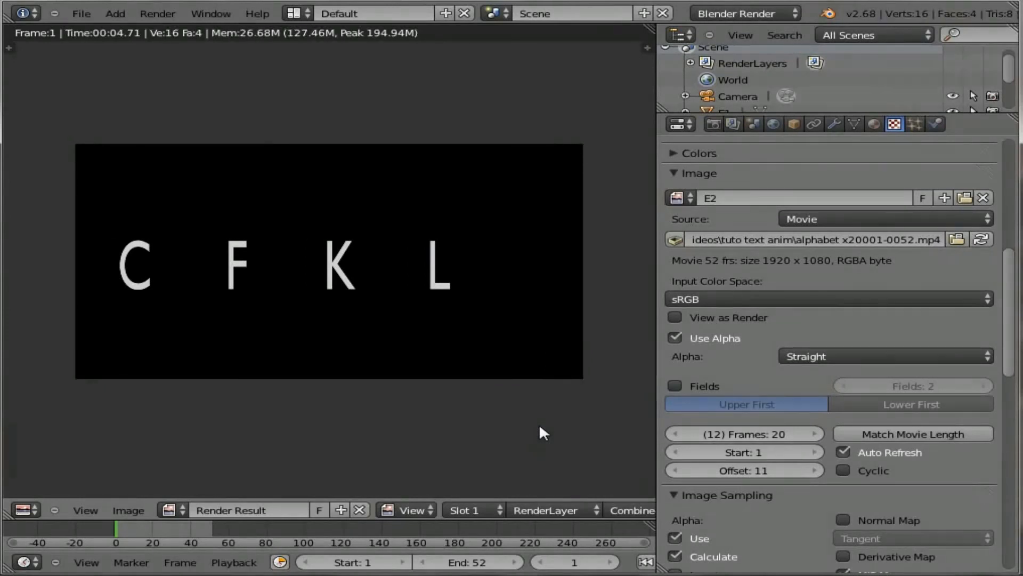
key(Escape)
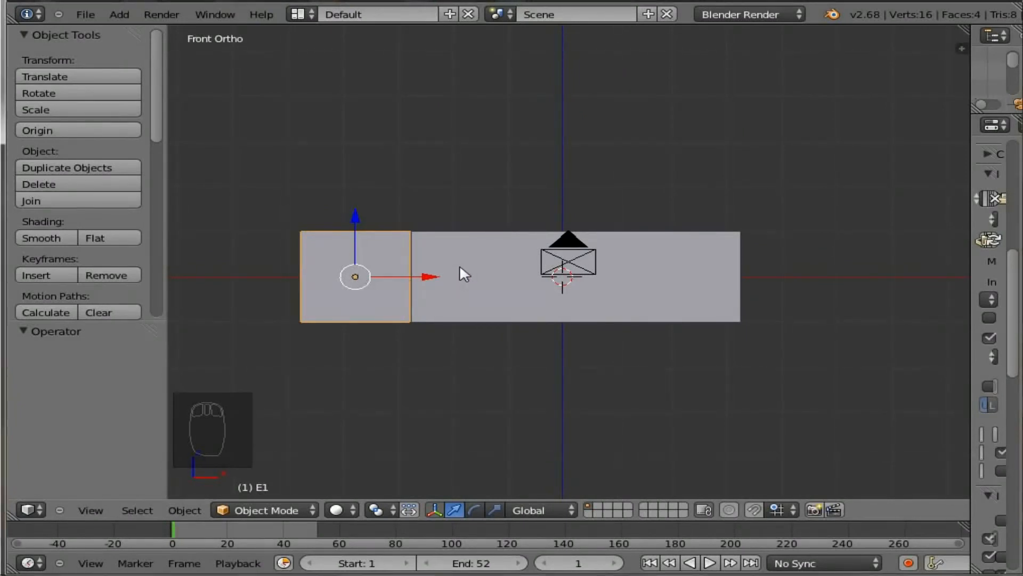
Step: Tighten the letter spacing by moving L1 about -0.827, L2 about -1.581 and E2 about -2.297 along X
right_click(460, 268)
drag(534, 273, 487, 278)
right_click(531, 292)
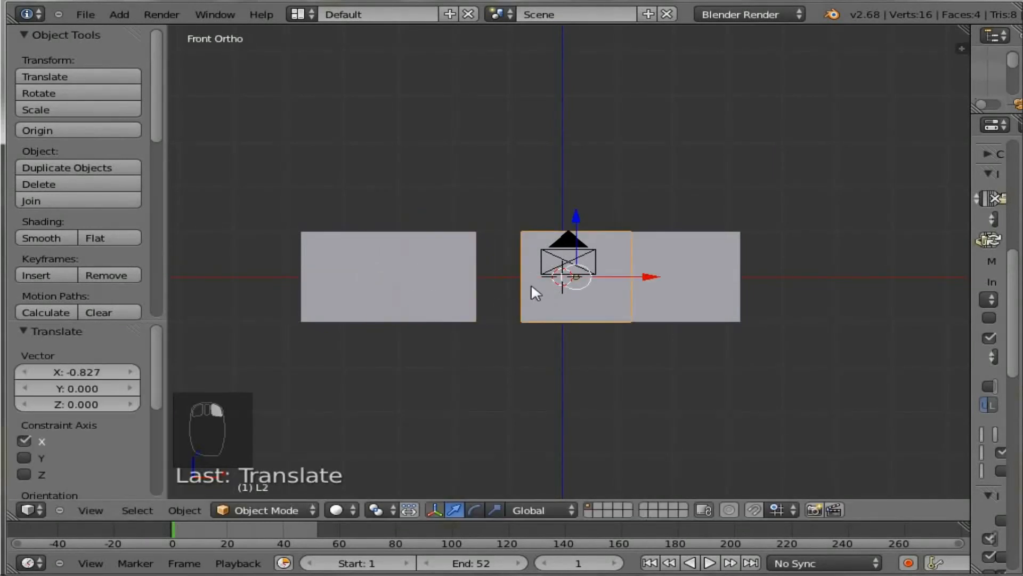
drag(644, 277, 555, 279)
right_click(666, 269)
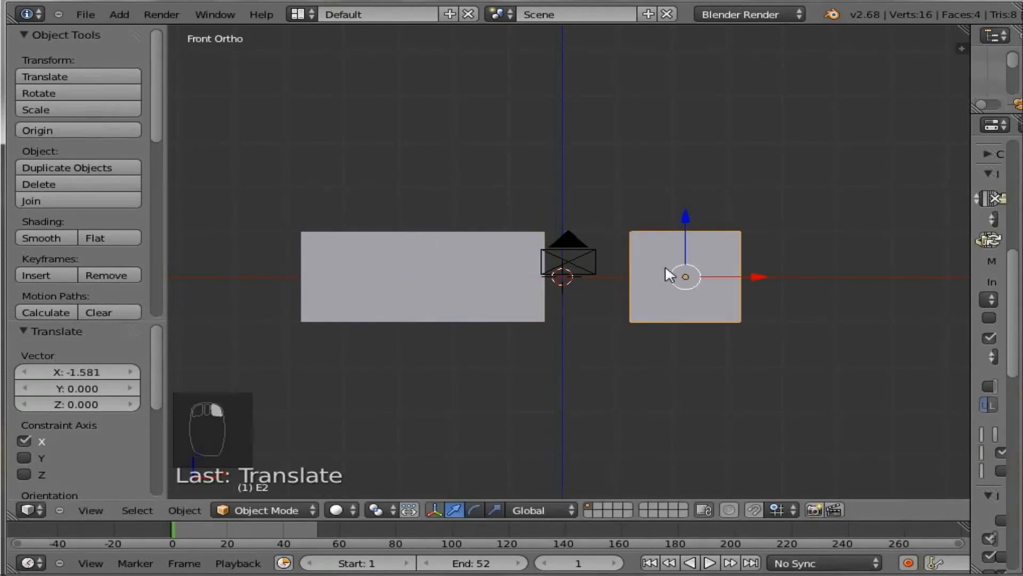
drag(748, 274, 628, 278)
Step: Preview the tightened letter spacing with rendered viewport shading
click(345, 509)
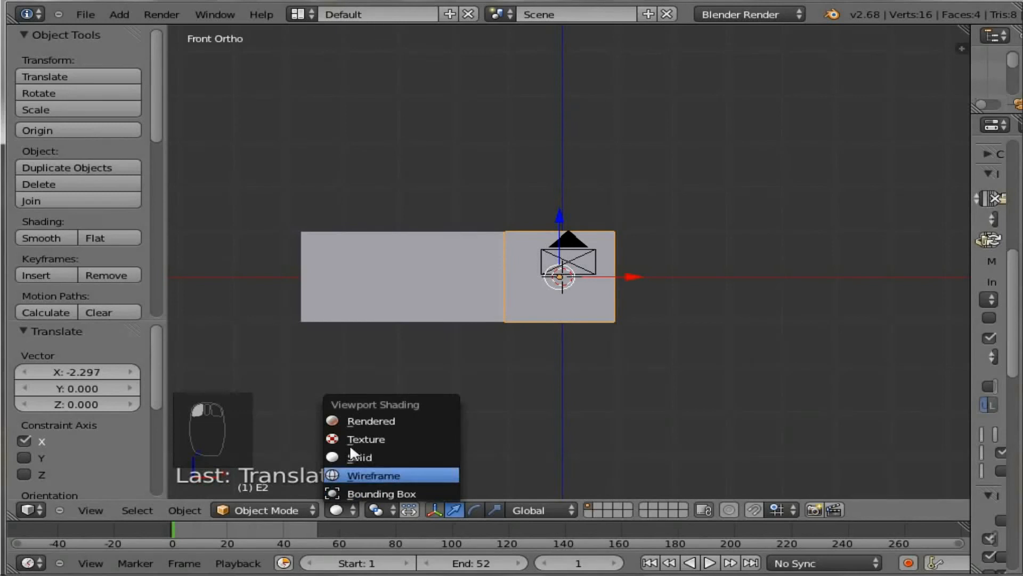
click(355, 420)
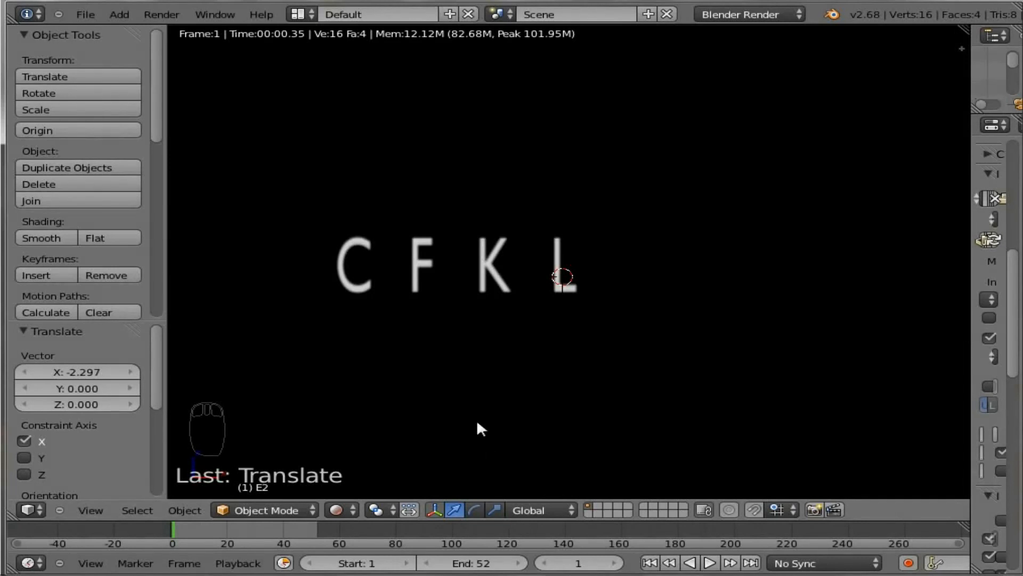
key(Escape)
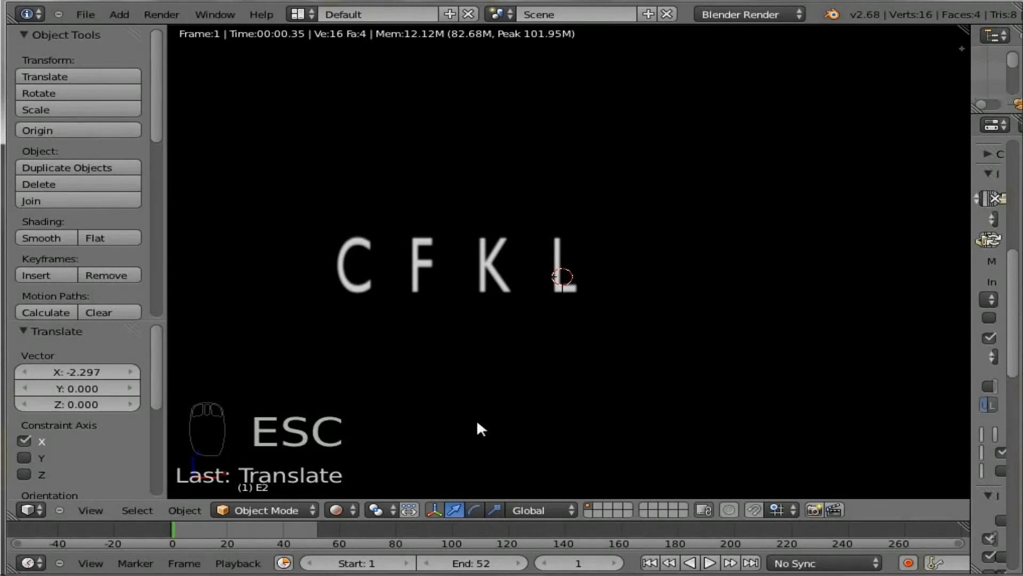
Step: Return the 3D view to solid shading and briefly play the animation, stopping back at frame 1
key(z)
key(z)
key(z)
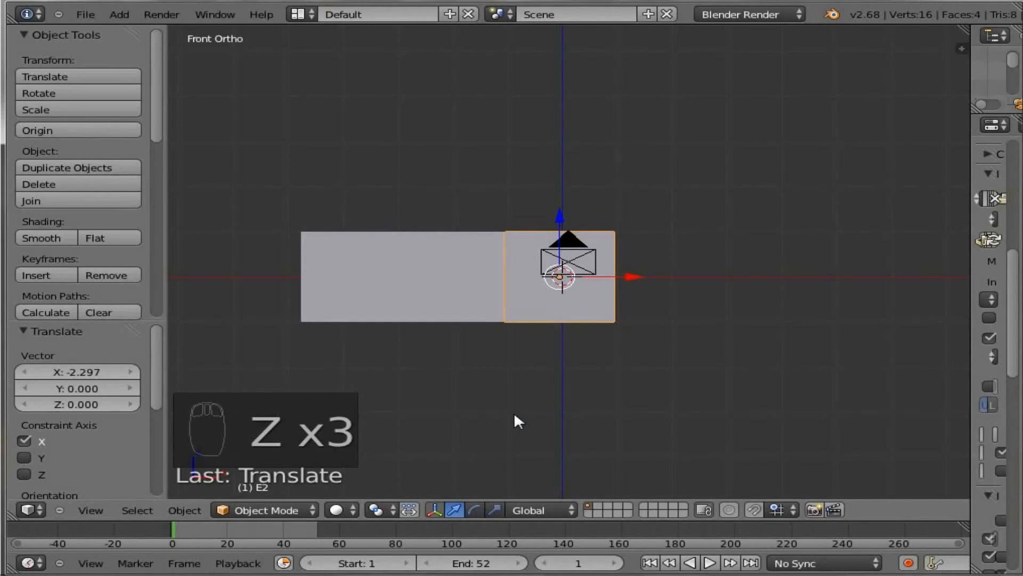
key(alt+a)
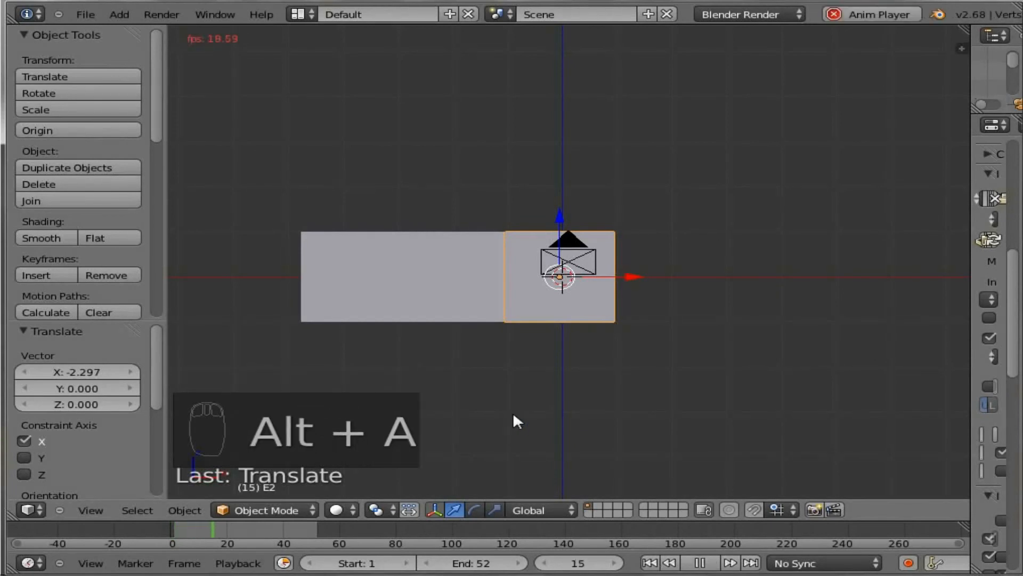
key(Escape)
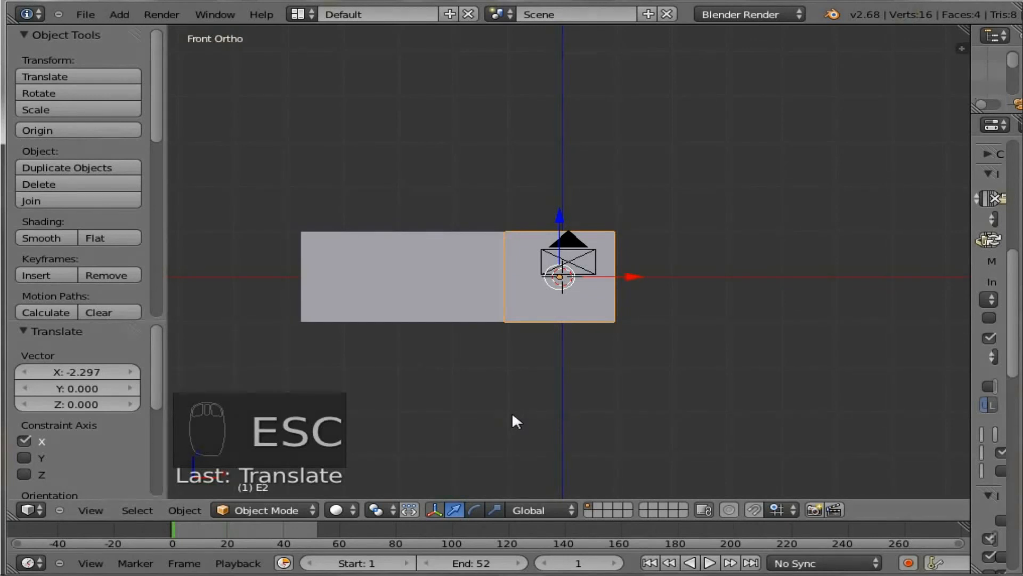
Step: Render frame 1 to check the tightened letter spacing and return to the 3D view
key(F12)
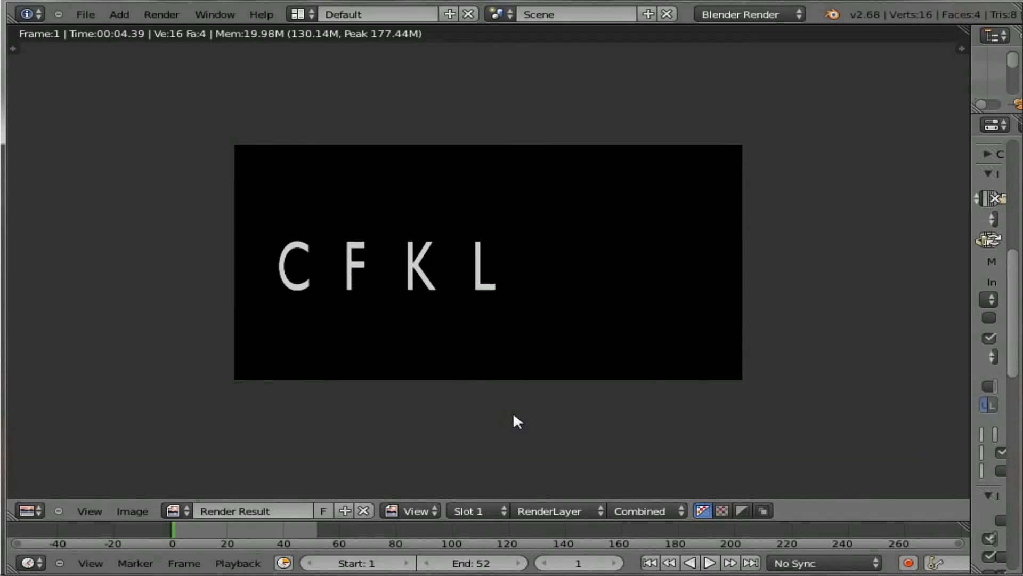
key(Escape)
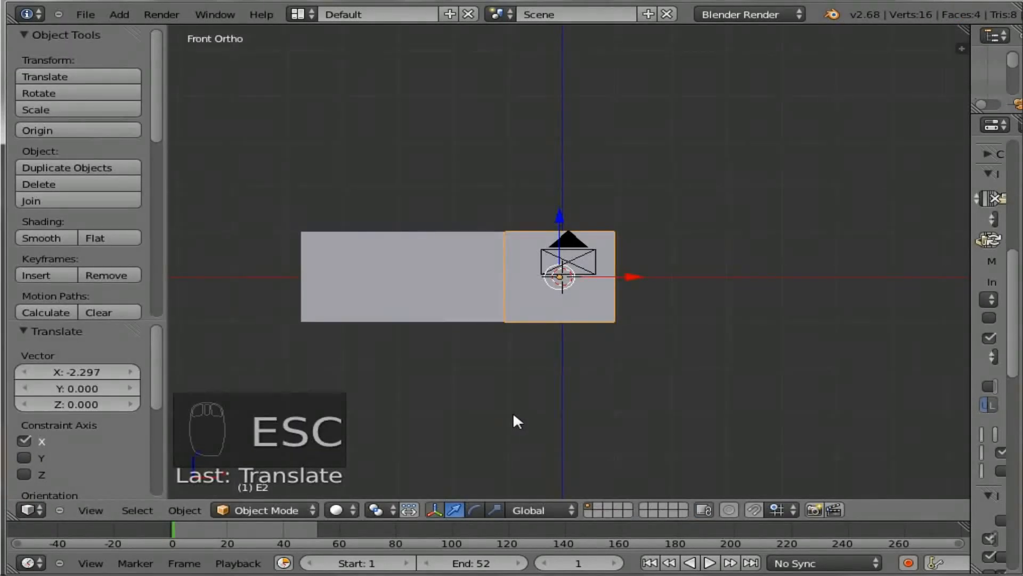
Step: Widen the properties area beside the 3D view and switch it from E2's texture settings to the render settings
drag(971, 325, 609, 346)
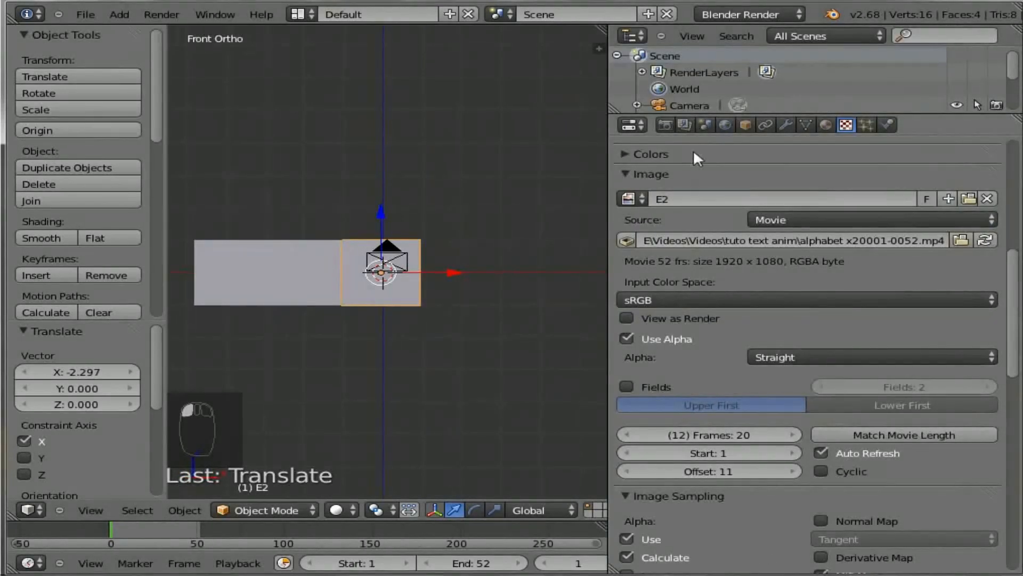
scroll(669, 248, up, 5)
scroll(680, 255, up, 1)
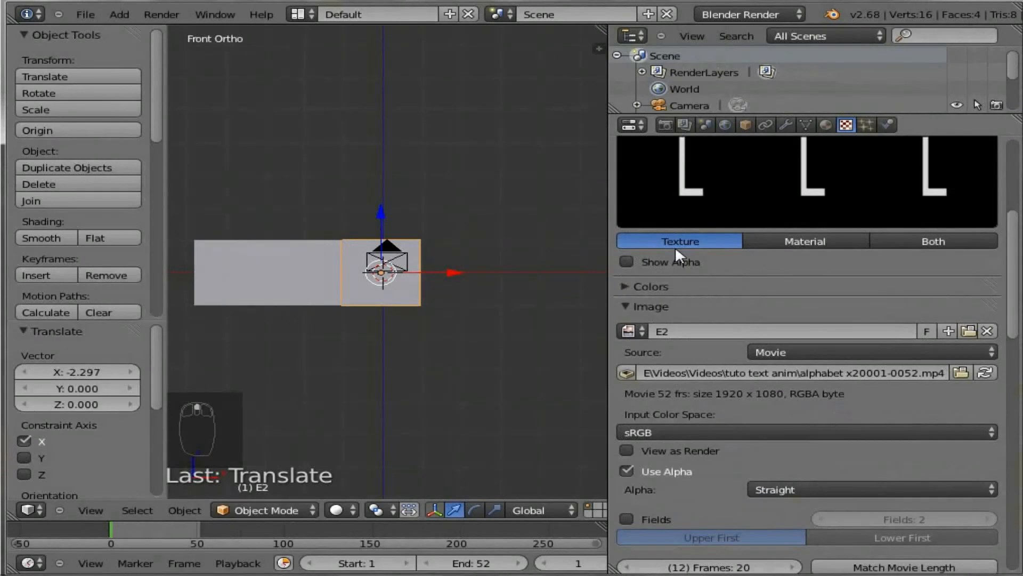
scroll(676, 246, down, 3)
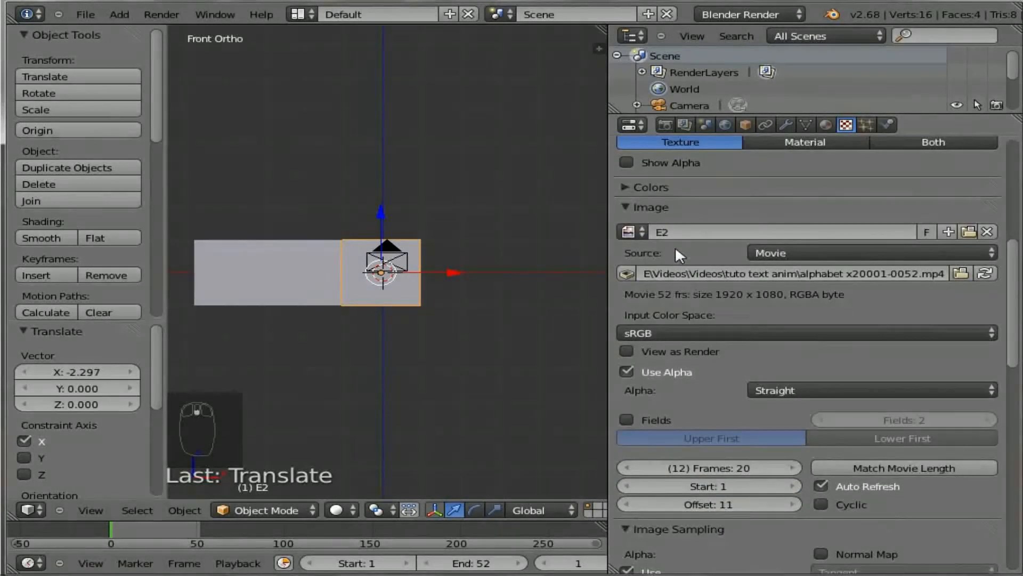
scroll(676, 246, up, 3)
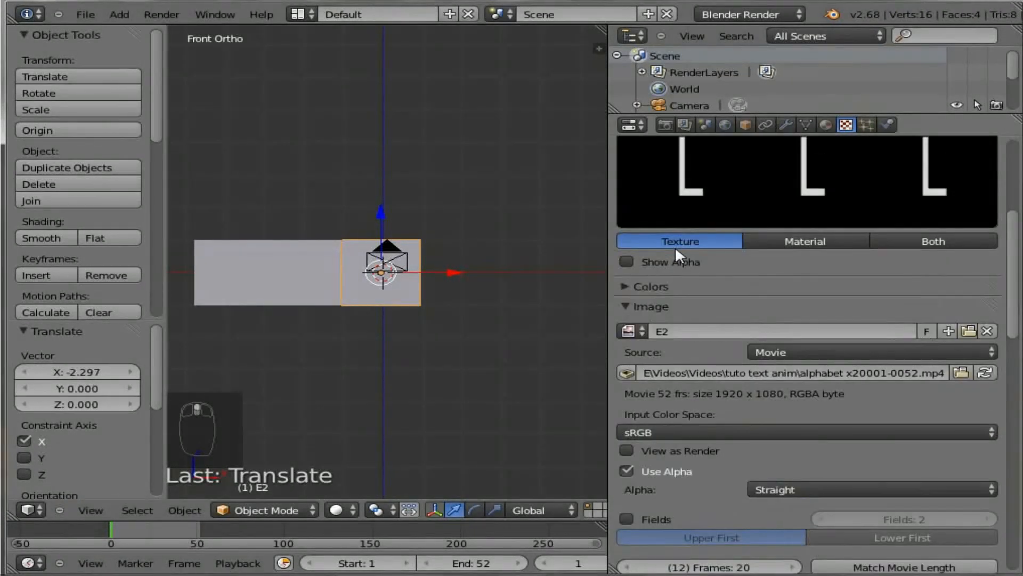
scroll(676, 247, up, 3)
click(668, 124)
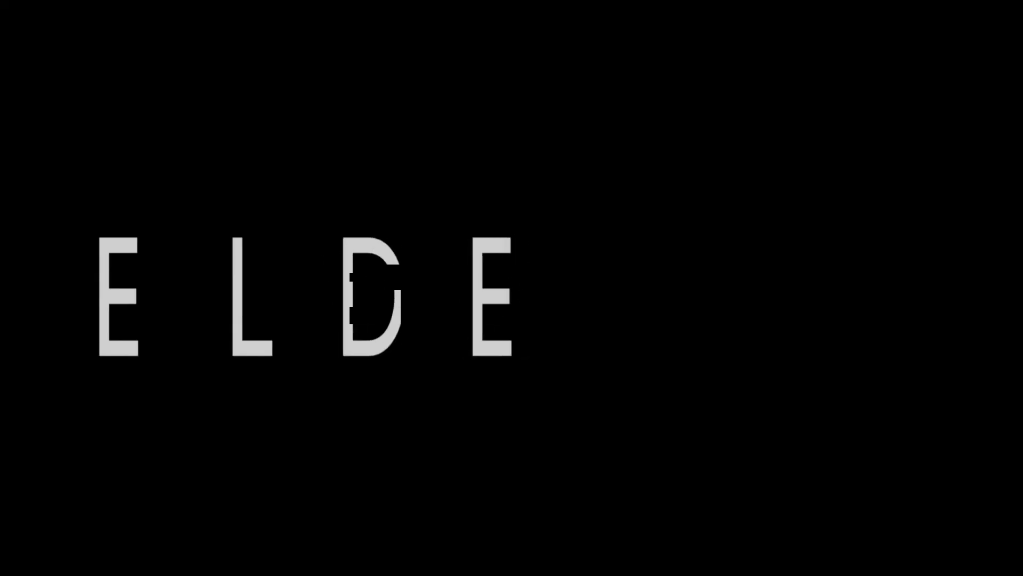